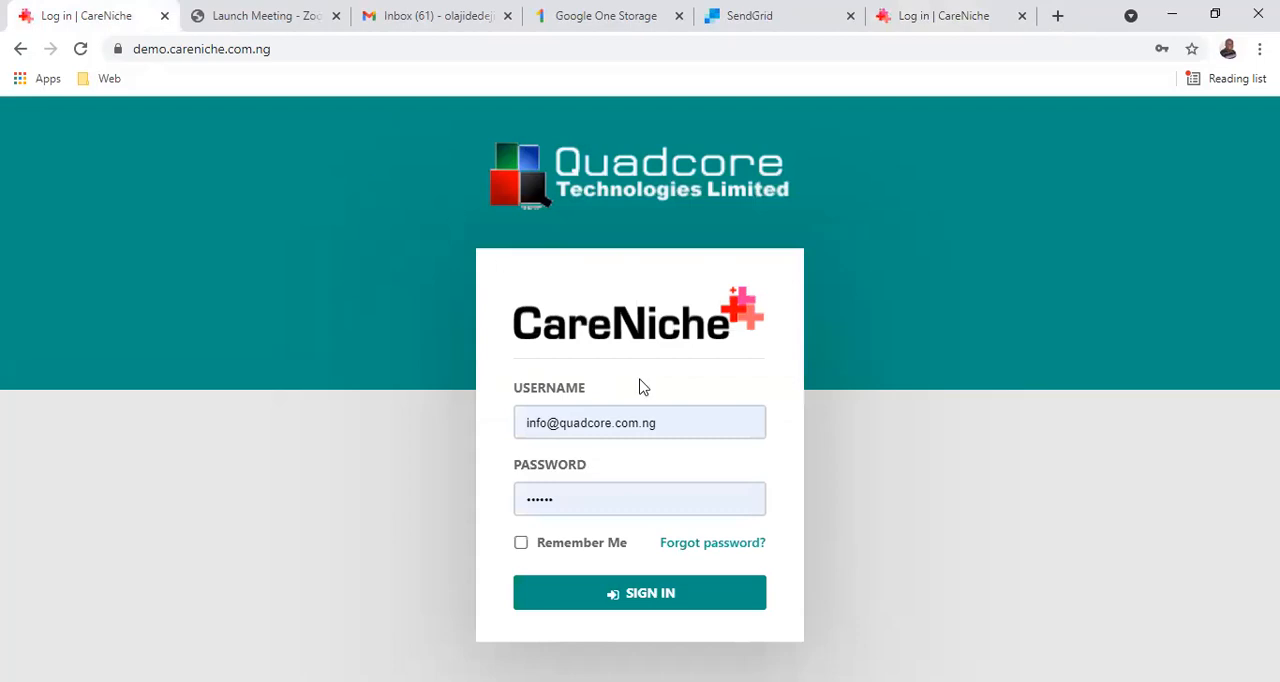
Sign in with the prefilled credentials and open the Medical Bills list for formal claims.
left_click(652, 600)
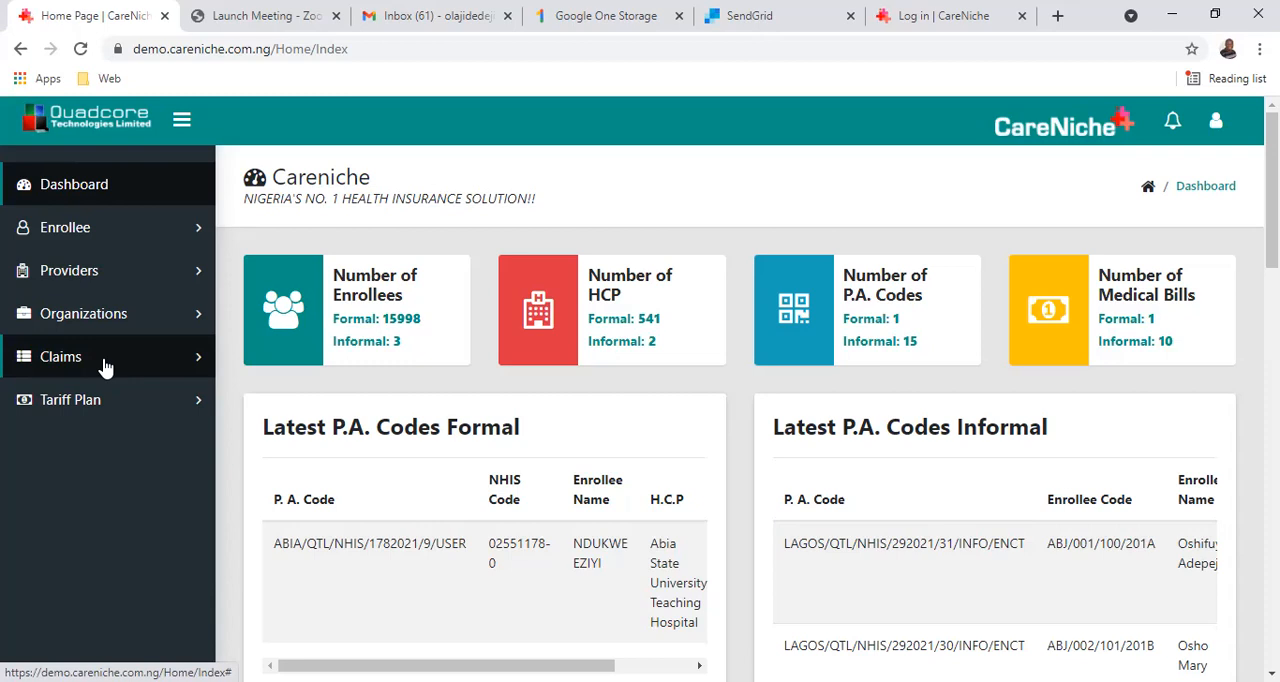
left_click(105, 366)
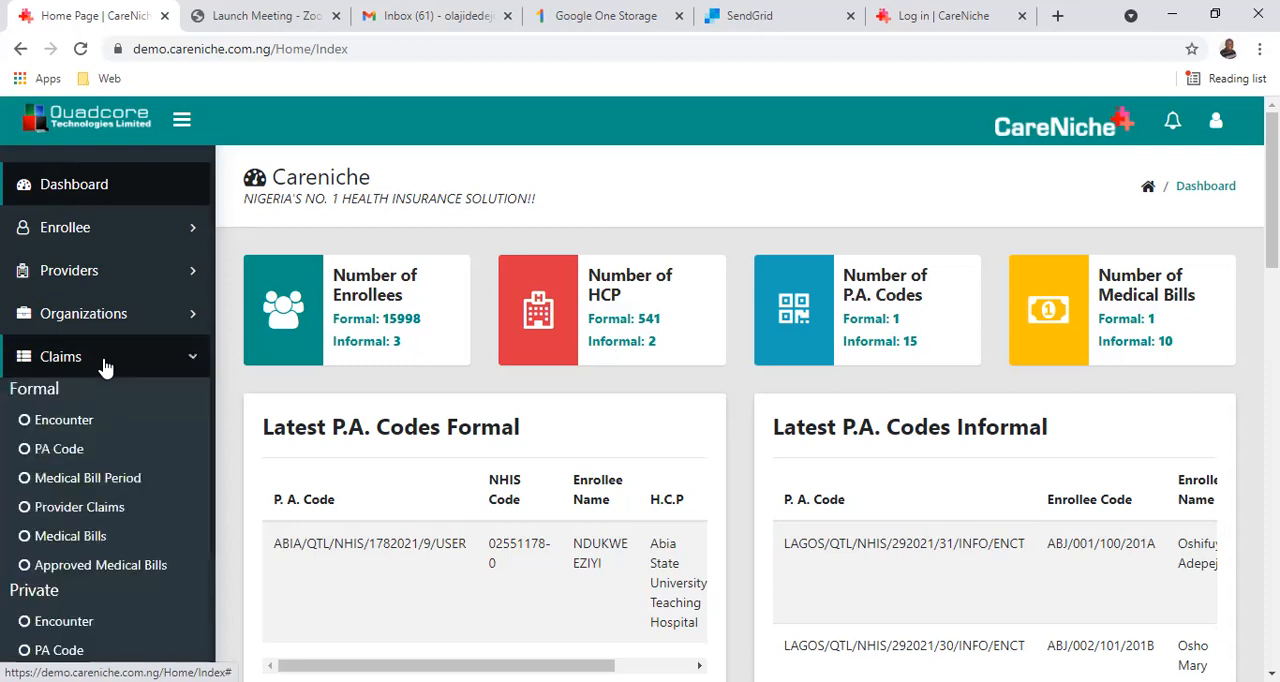
scroll(105, 368, "down", 1)
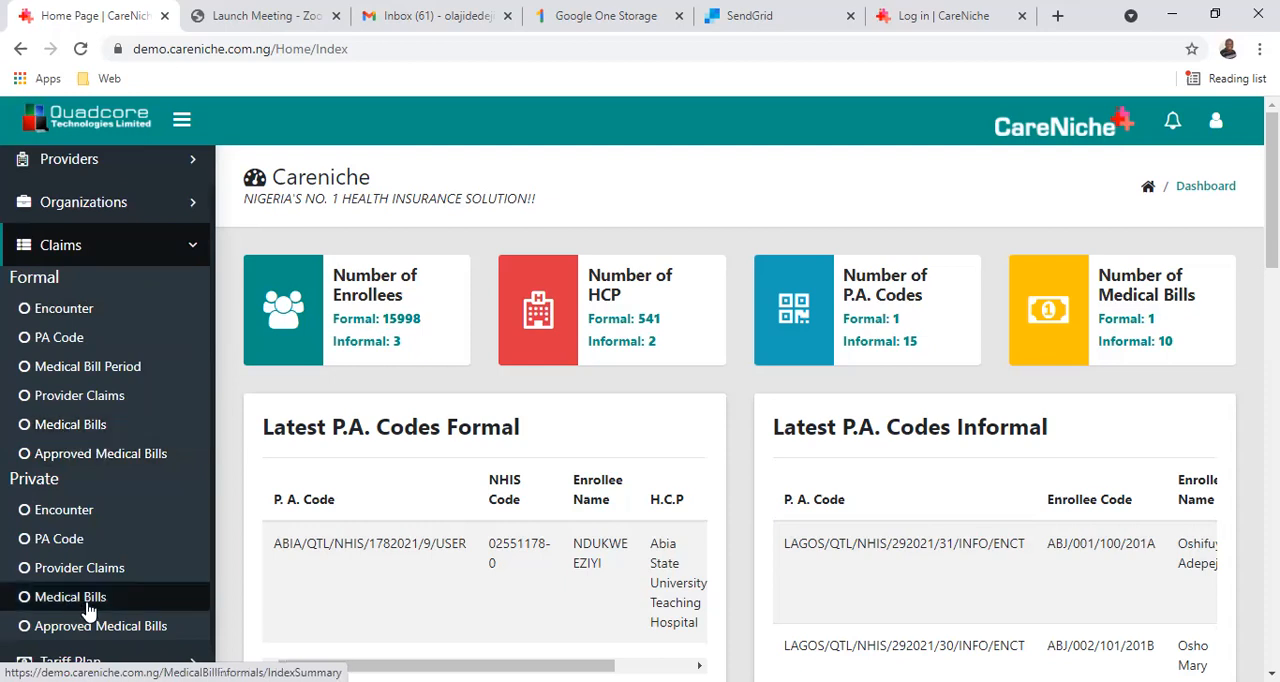
left_click(80, 436)
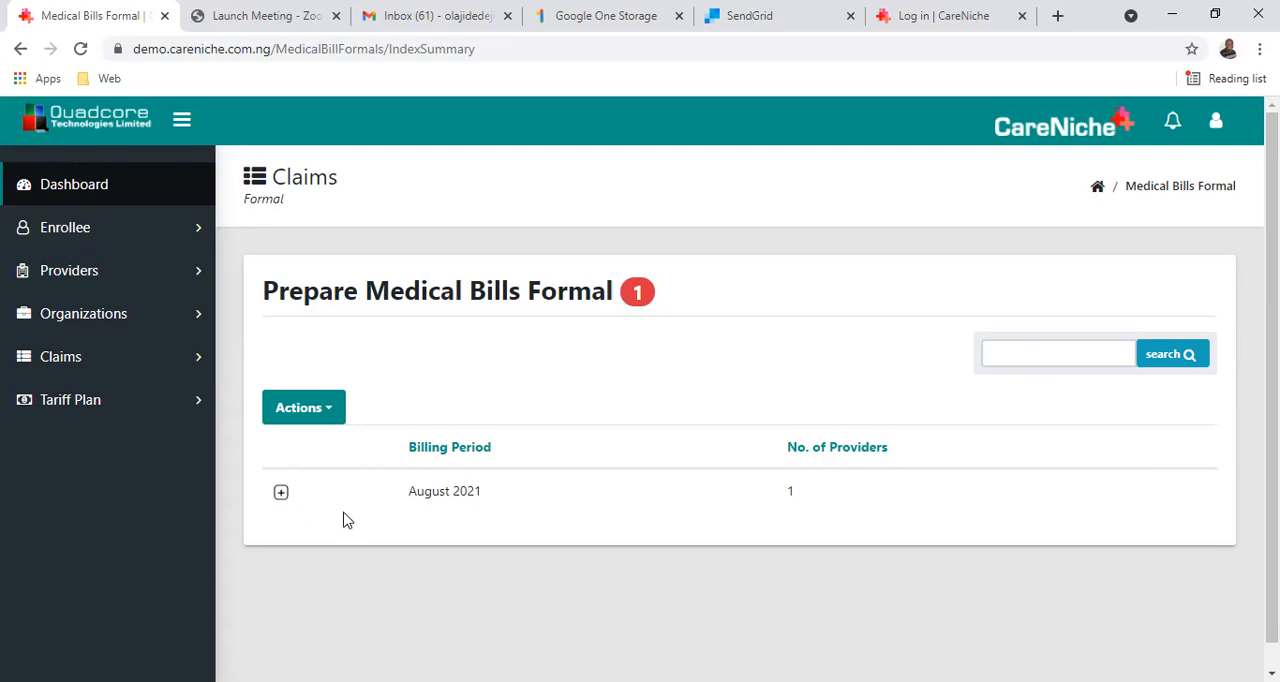
Expand the August 2021 billing period and open the bills of Abia State University Teaching Hospital for processing.
left_click(1021, 356)
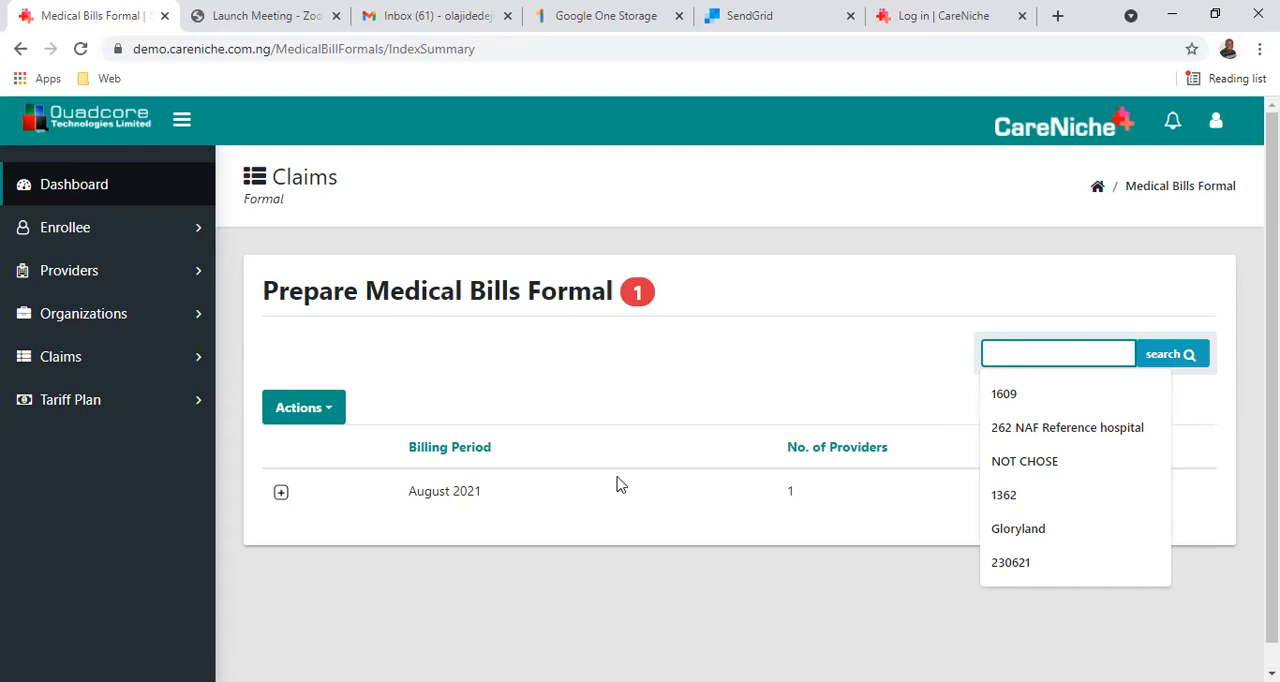
left_click(506, 394)
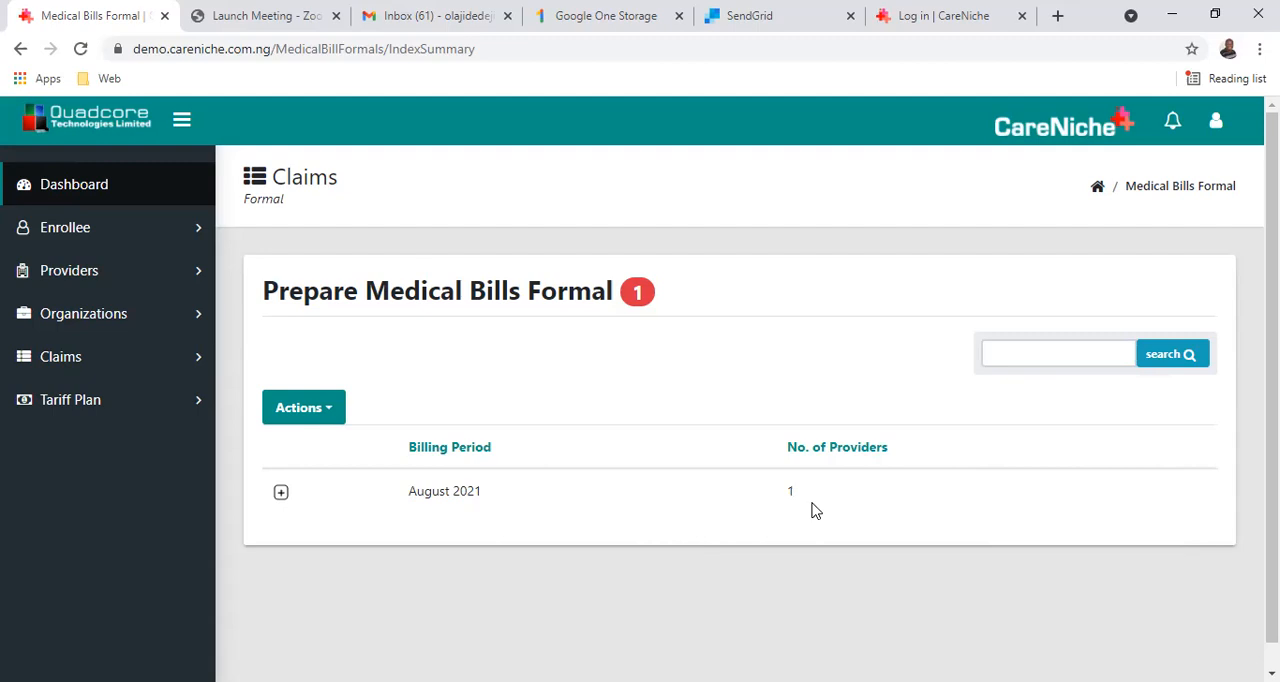
left_click(281, 494)
scroll(470, 555, "down", 1)
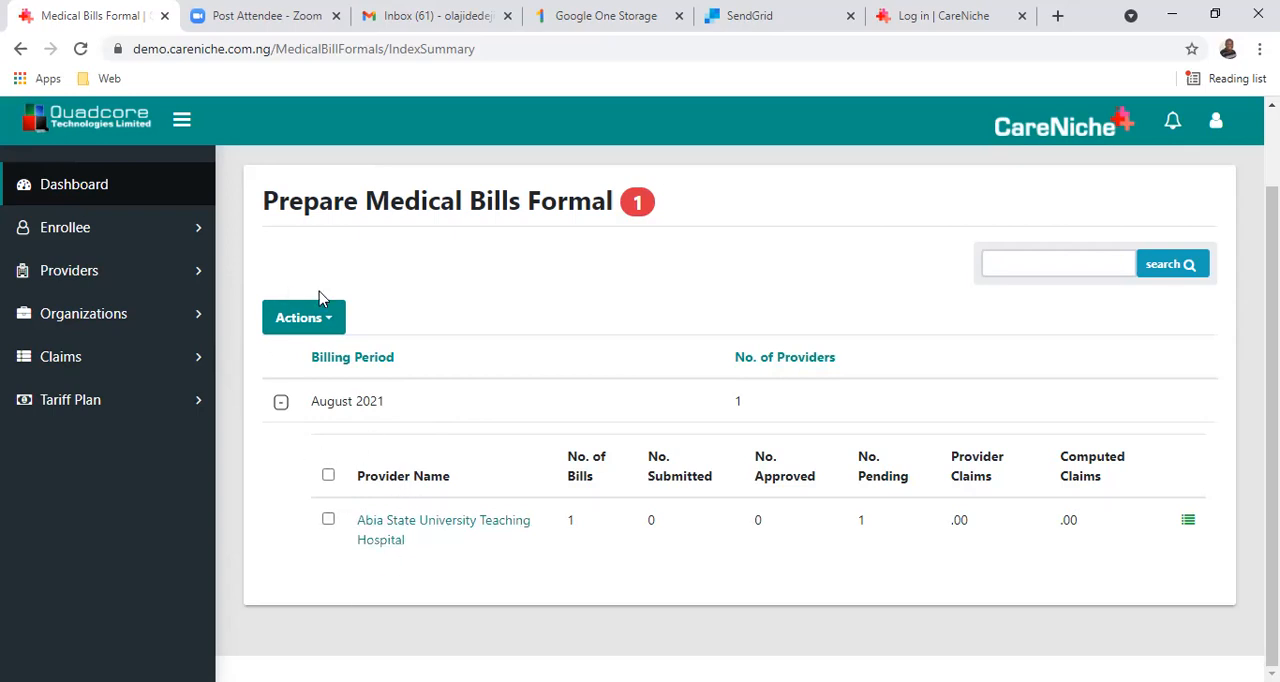
left_click(380, 530)
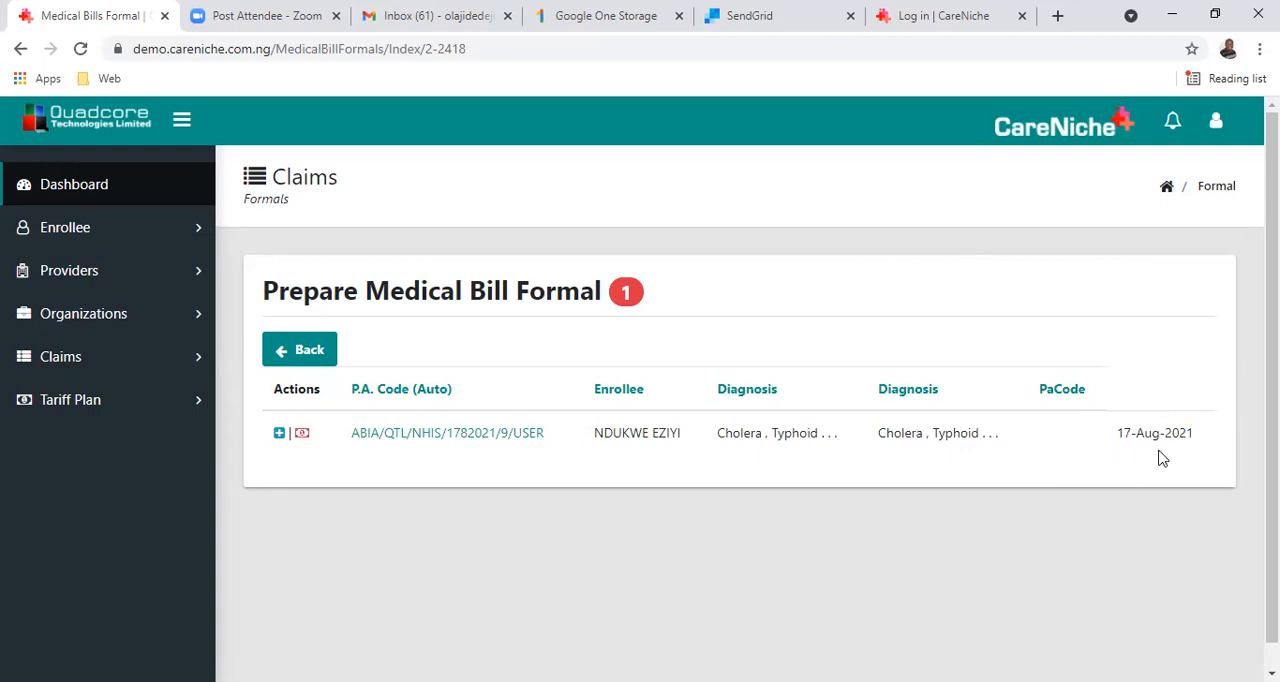
Examine the full details of the enrollee's P.A. code record, including care type, HCPs, diagnosis and approval, and close them.
left_click(446, 436)
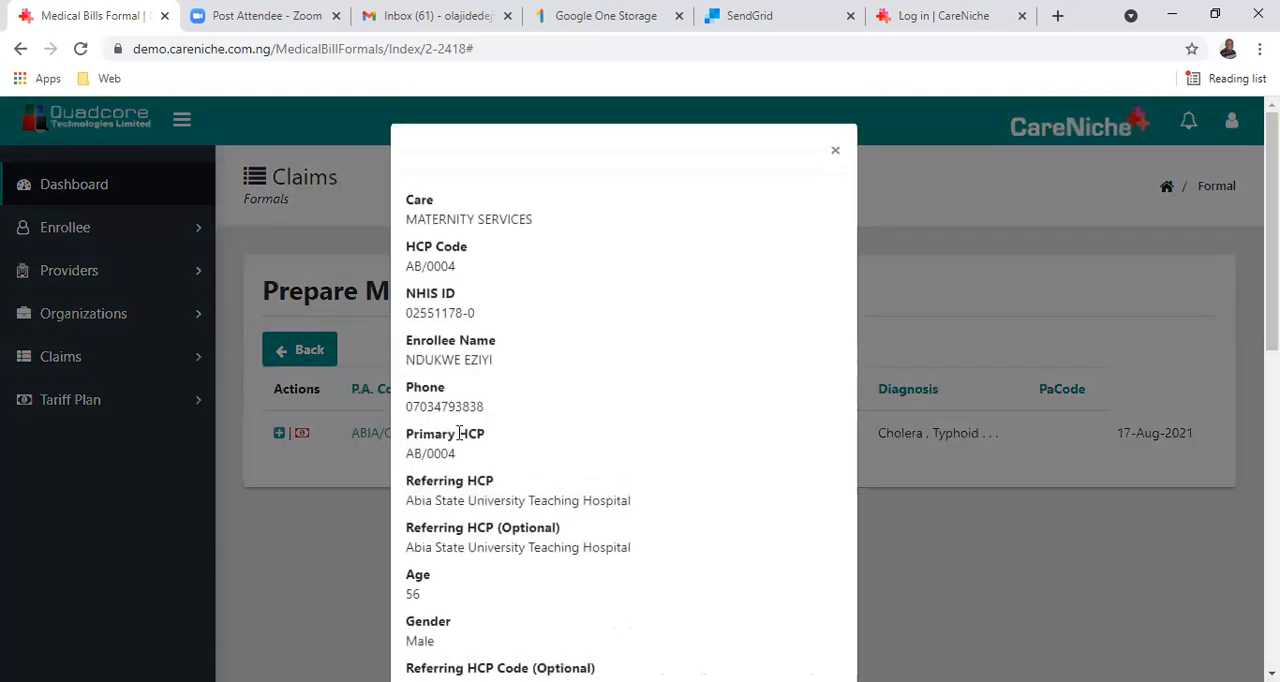
scroll(558, 443, "down", 3)
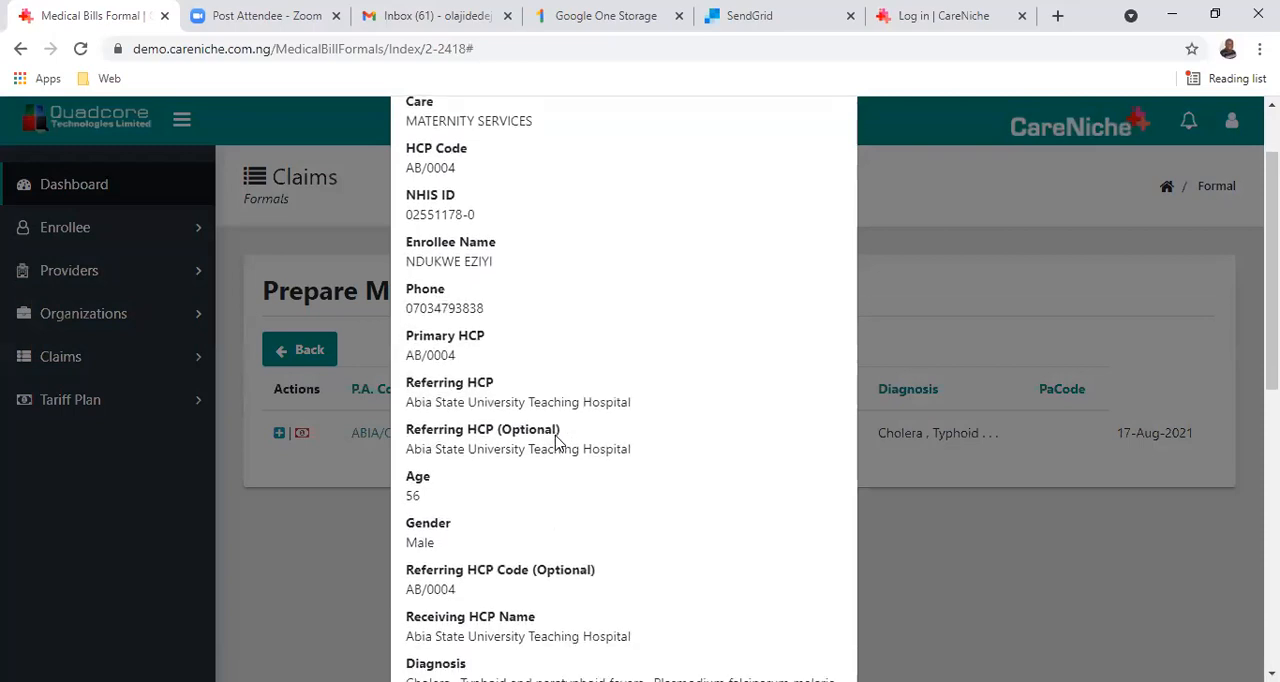
scroll(558, 443, "up", 3)
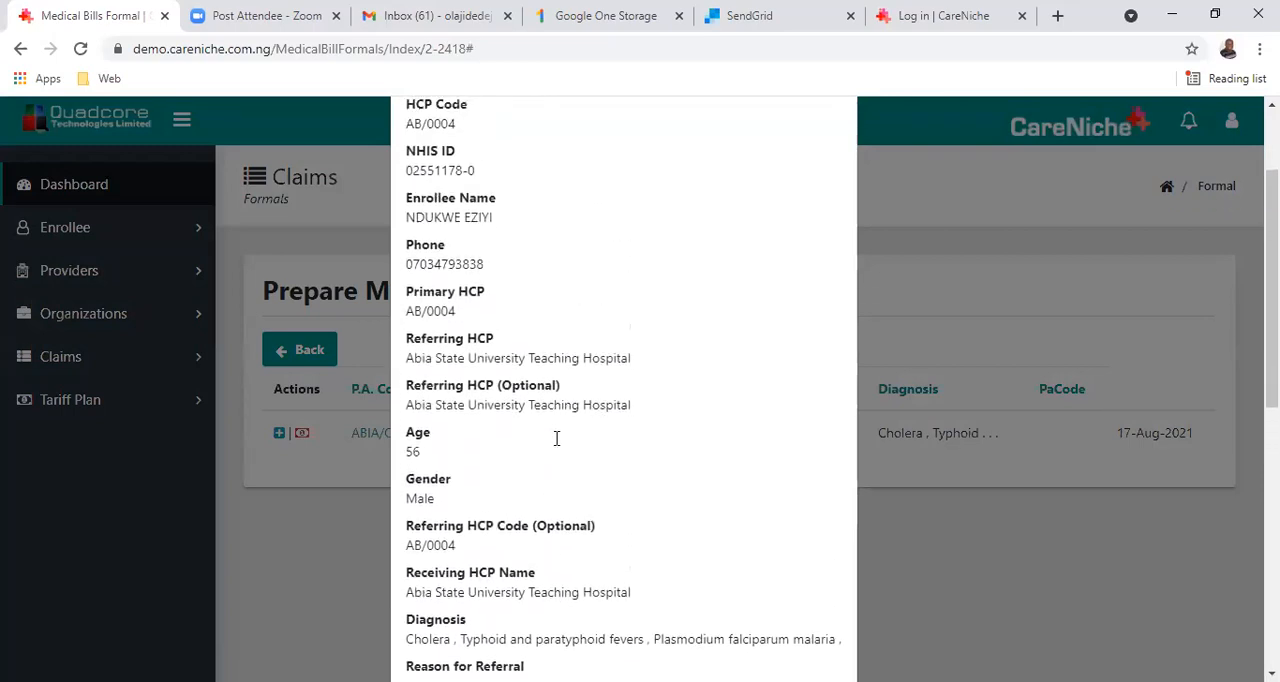
scroll(557, 438, "down", 2)
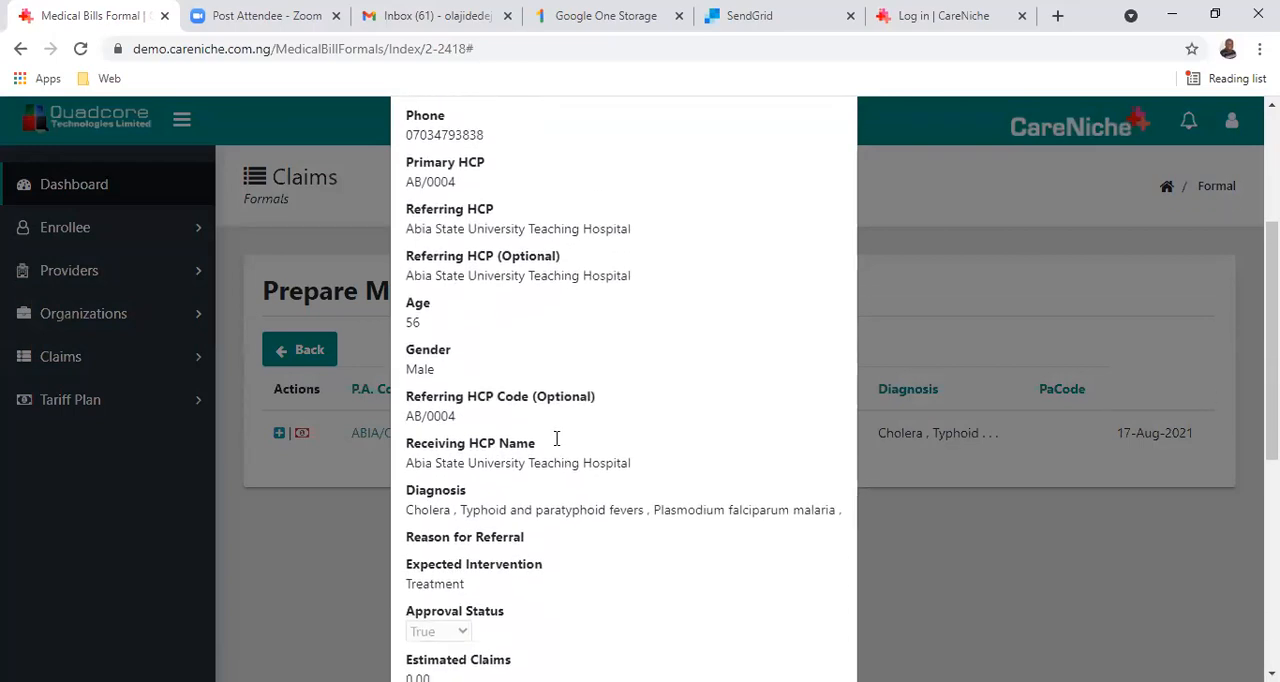
scroll(558, 440, "down", 1)
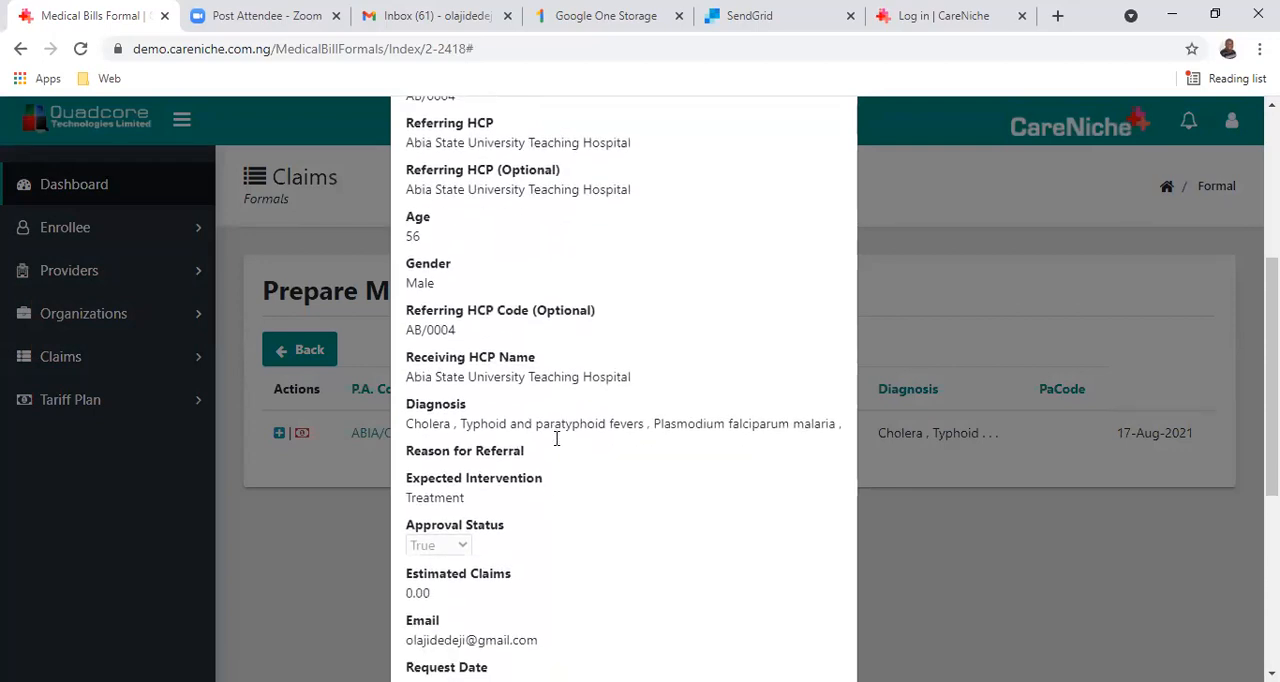
scroll(626, 490, "down", 1)
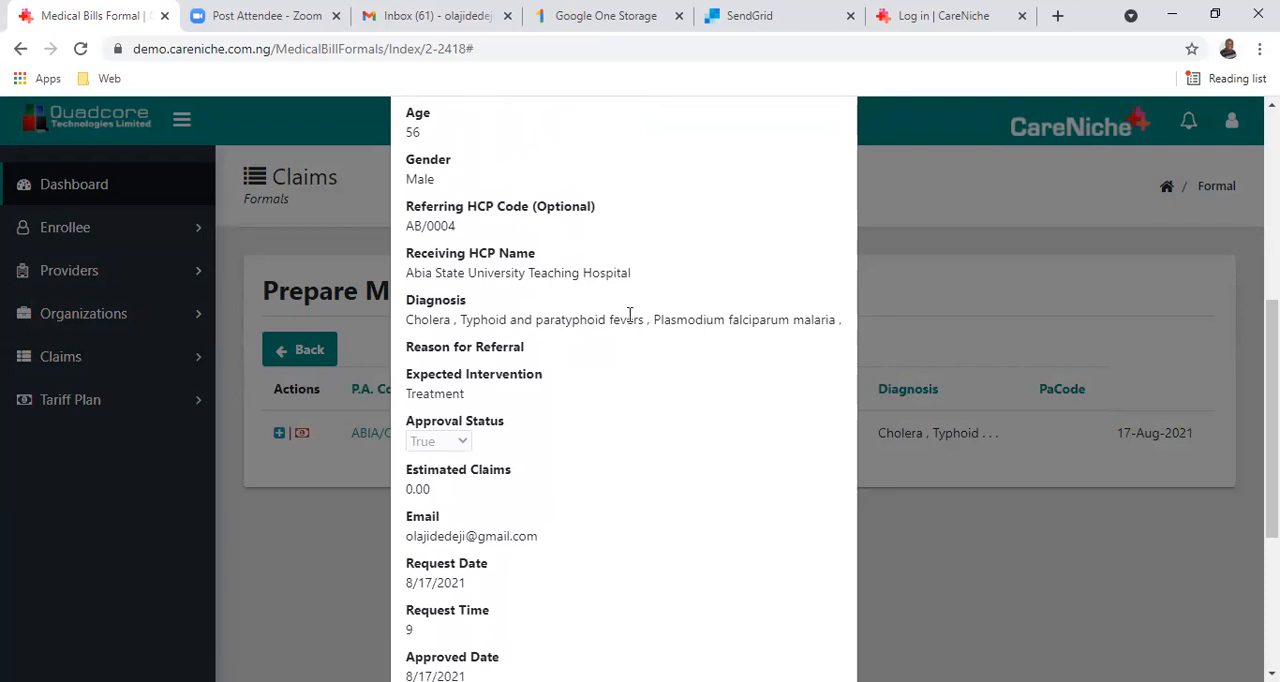
scroll(629, 316, "down", 3)
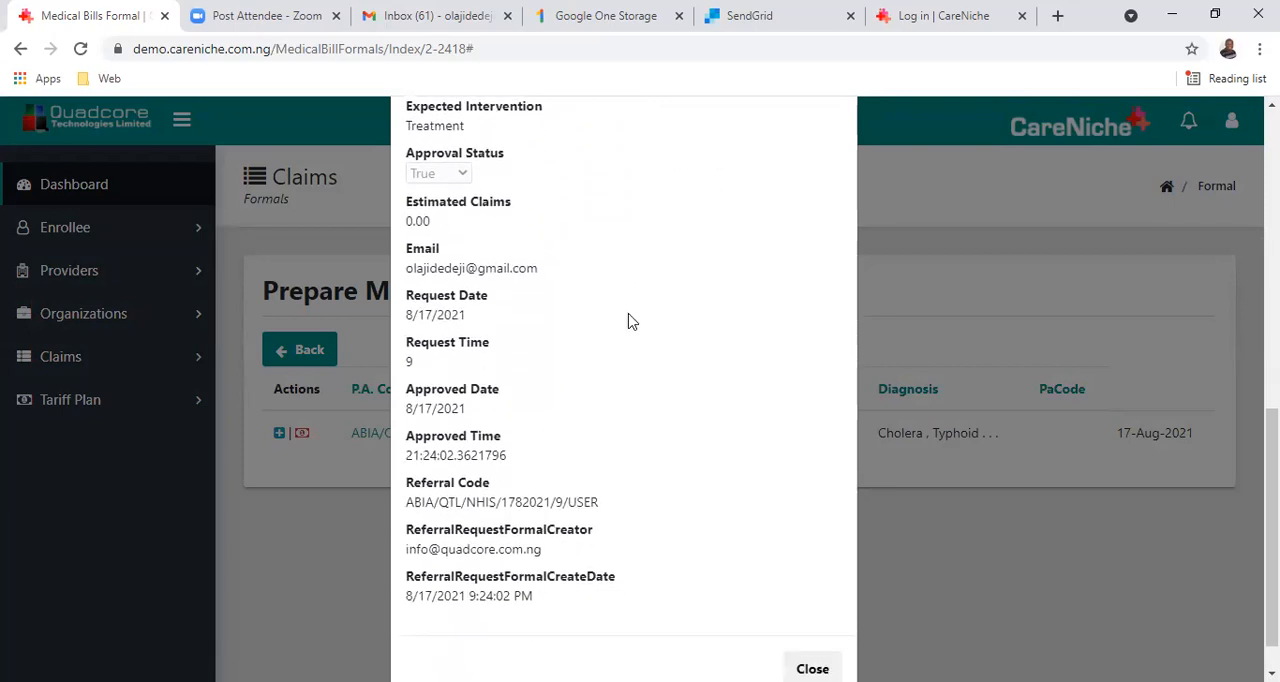
scroll(629, 321, "up", 4)
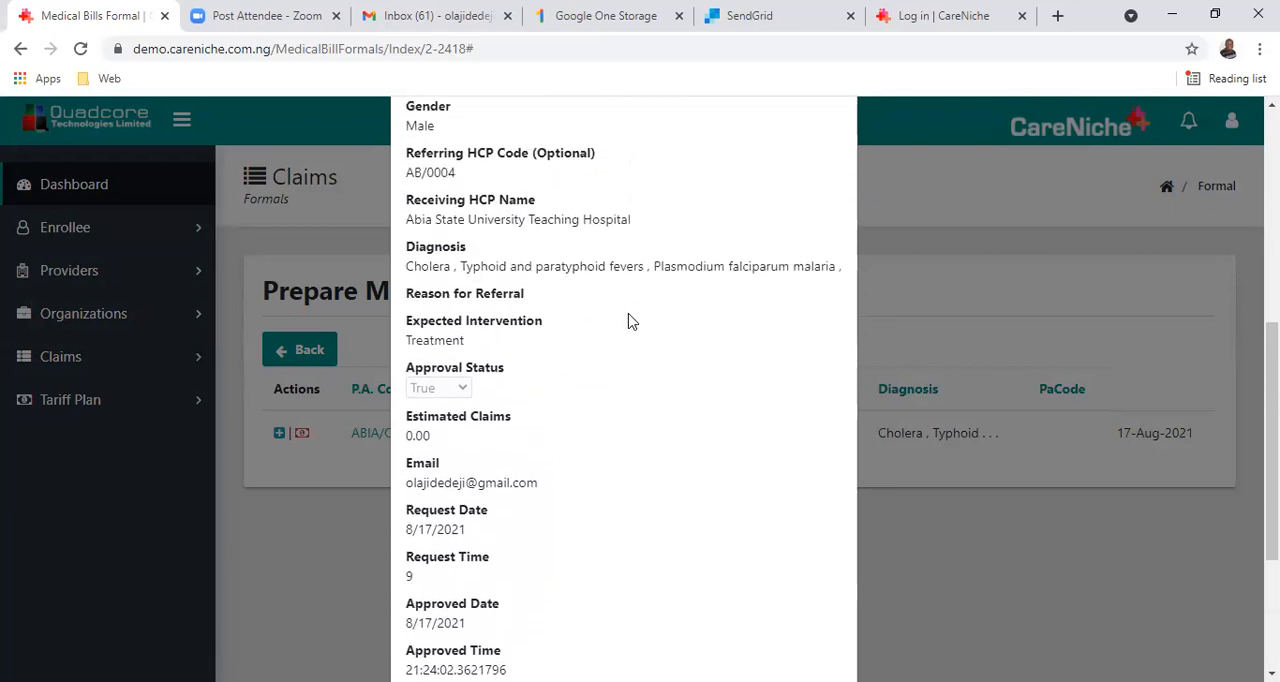
scroll(629, 321, "up", 3)
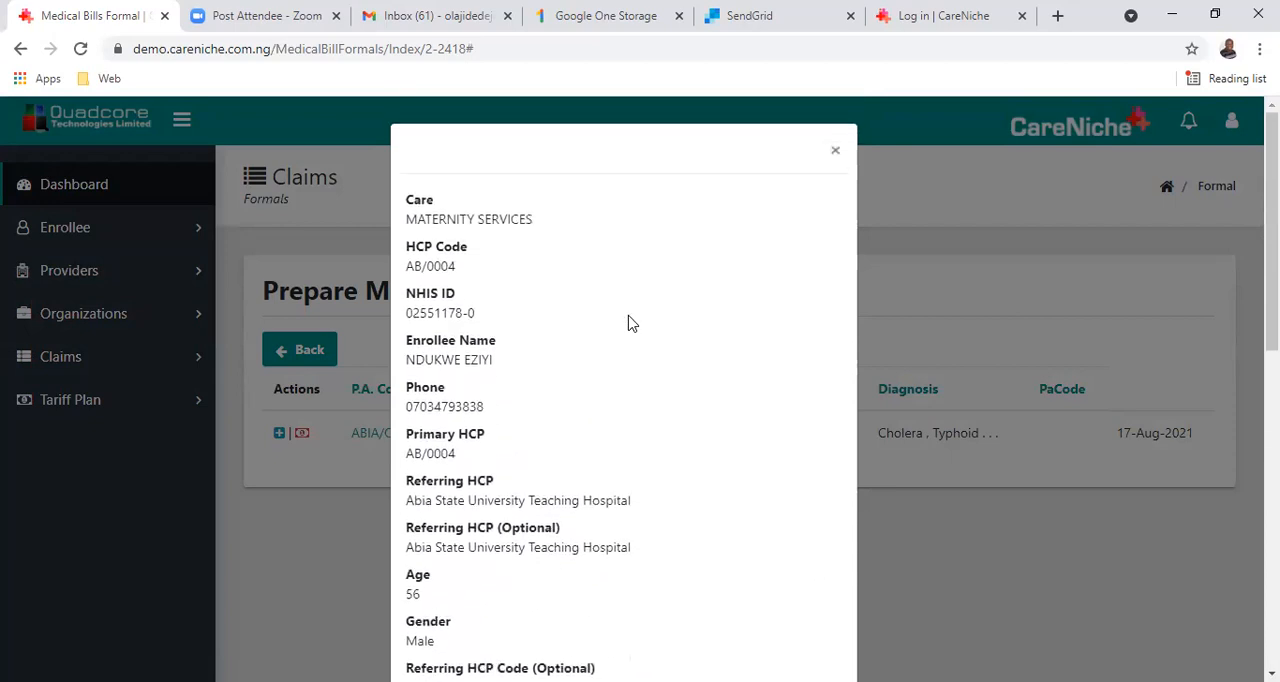
left_click(317, 555)
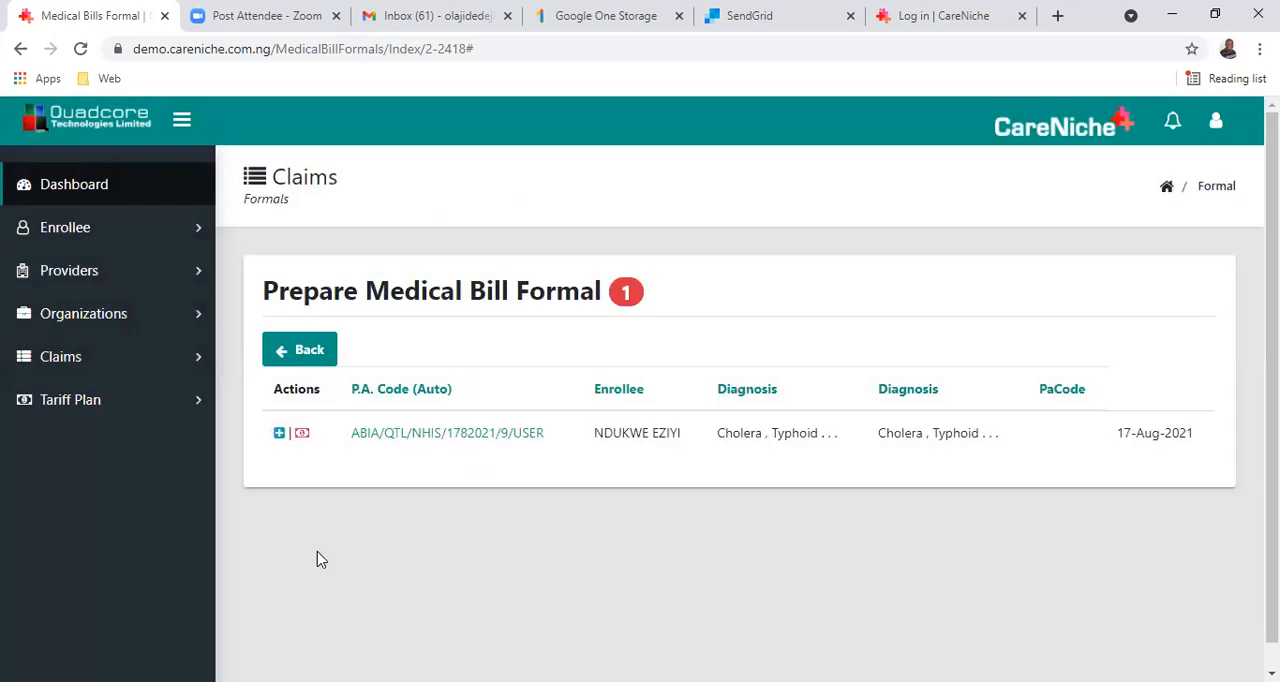
Reopen the P.A. code record, review it down to the referral code and creation date, and dismiss it.
left_click(439, 433)
scroll(470, 497, "down", 2)
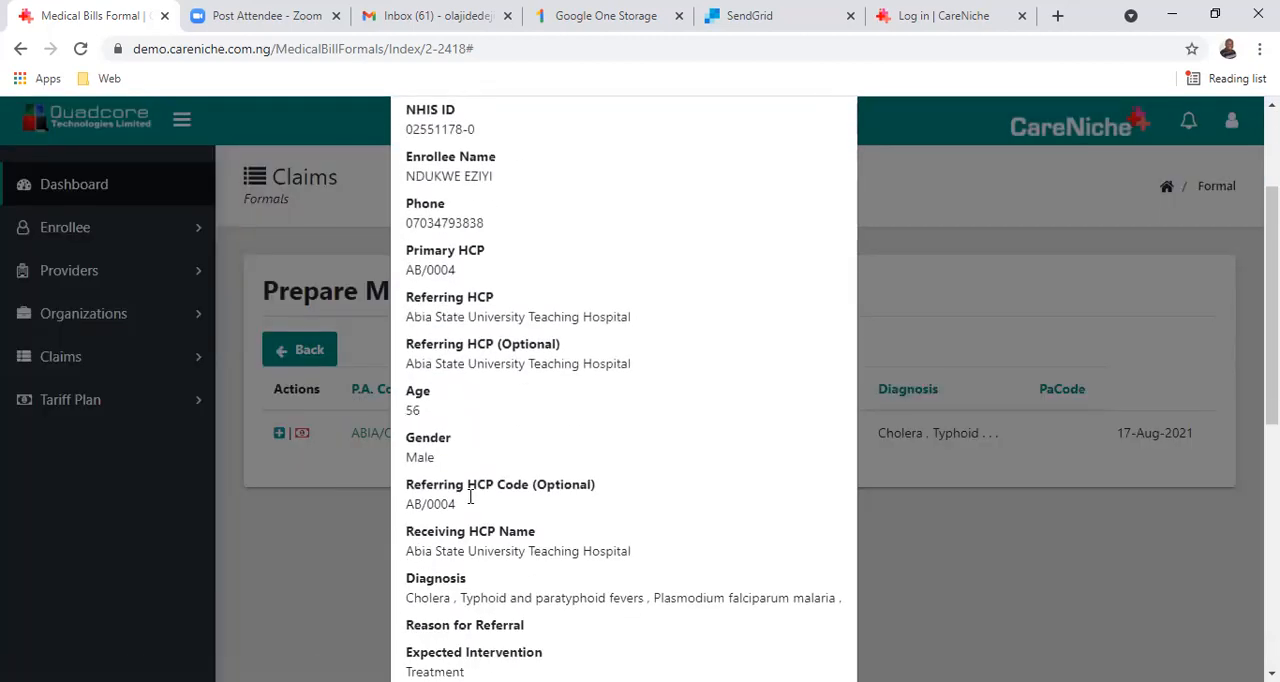
scroll(470, 497, "down", 6)
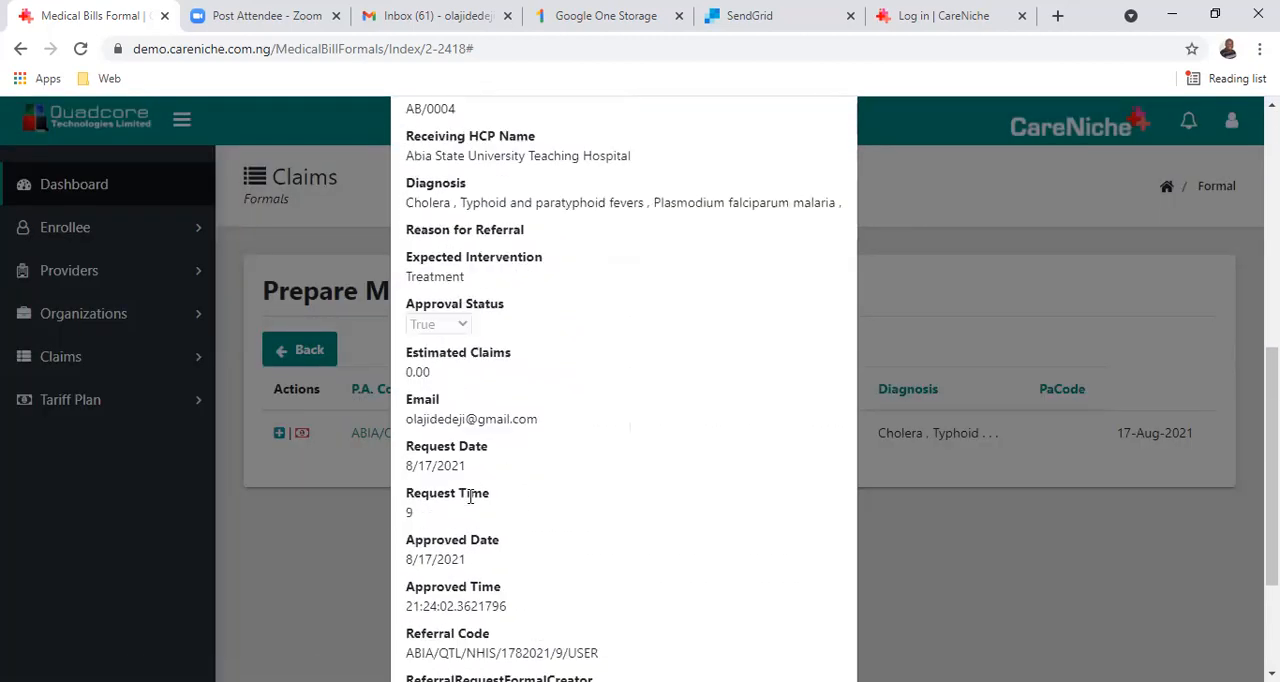
left_click(341, 557)
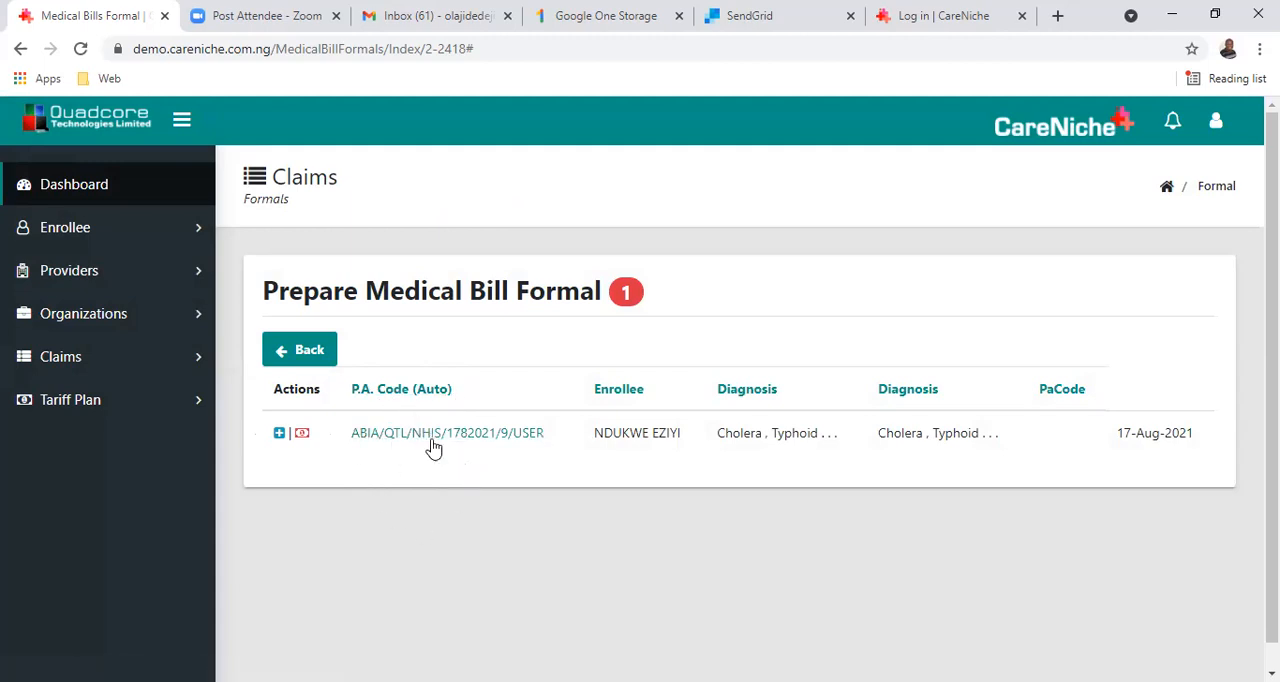
Open the bill item entry page for the 17-Aug-2021 medical bill and highlight NHIS in its heading.
left_click(279, 434)
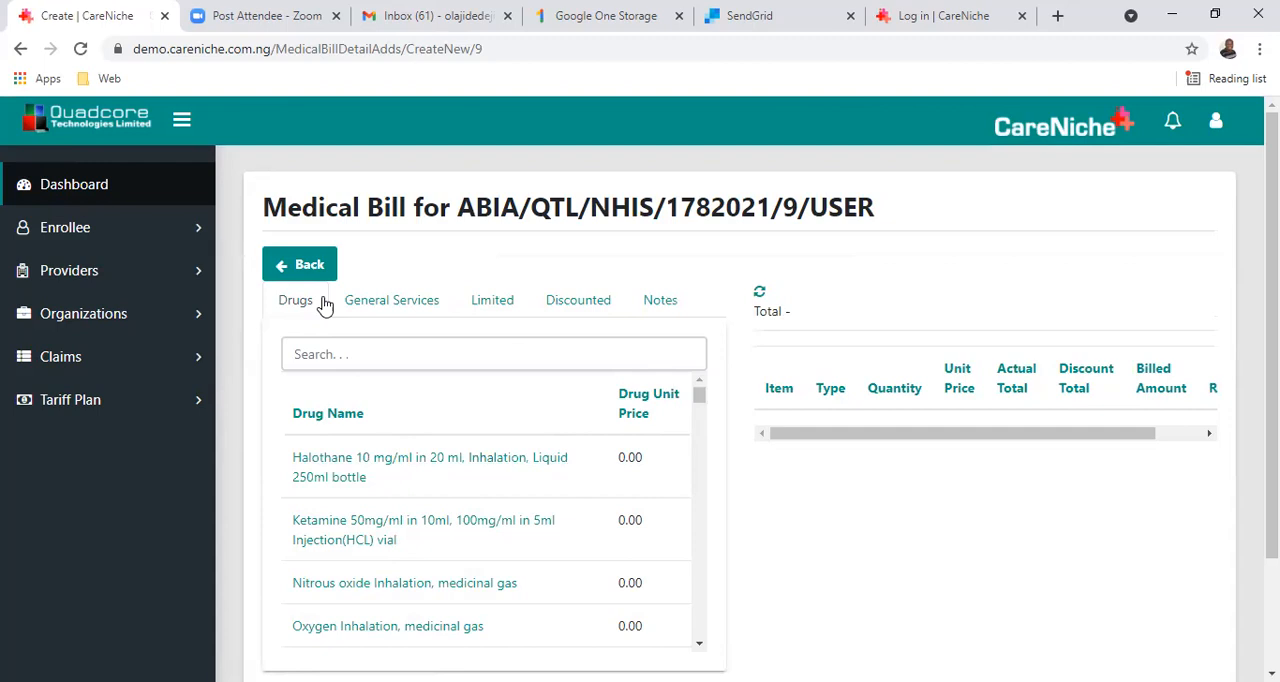
left_click_drag(592, 208, 666, 208)
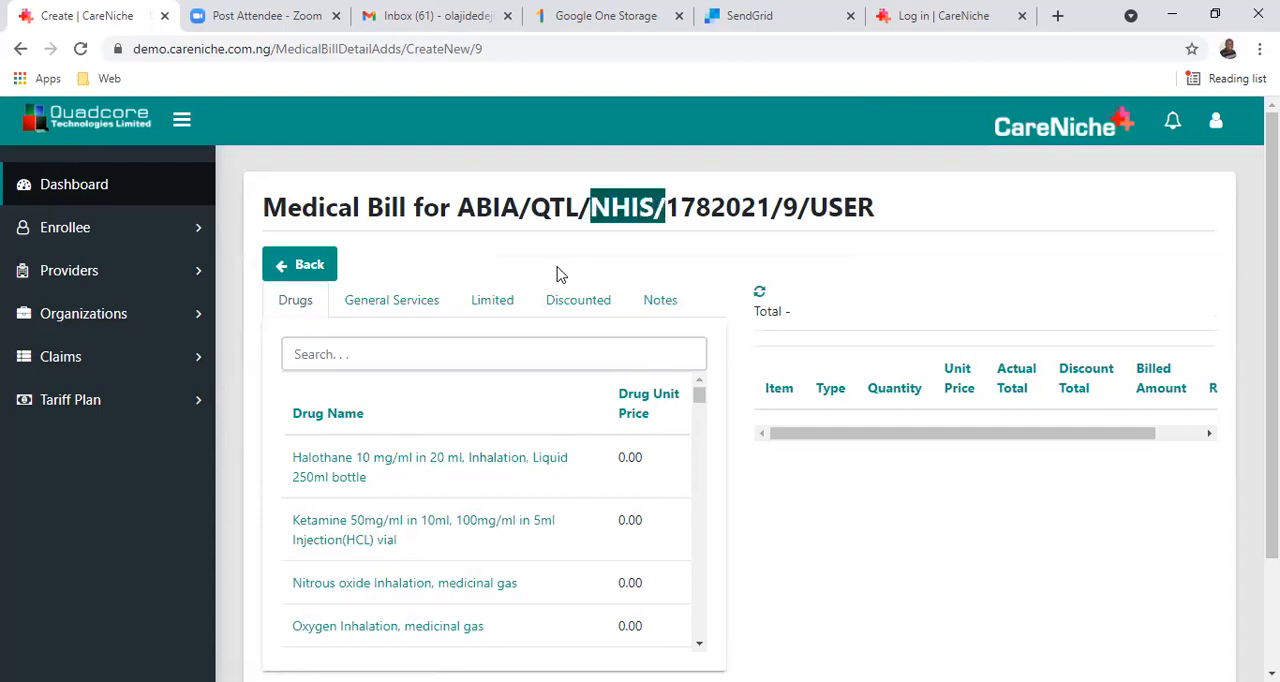
scroll(558, 274, "down", 1)
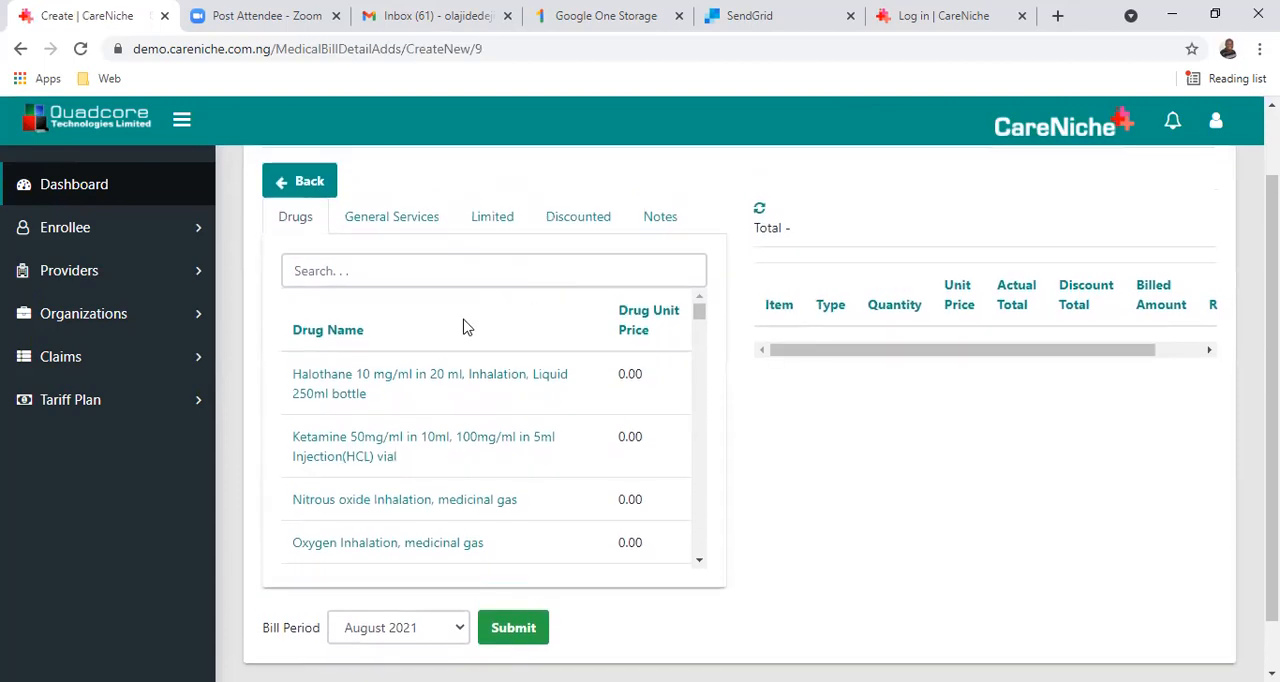
Search the drug list for "ate" and clear the search term.
left_click(376, 272)
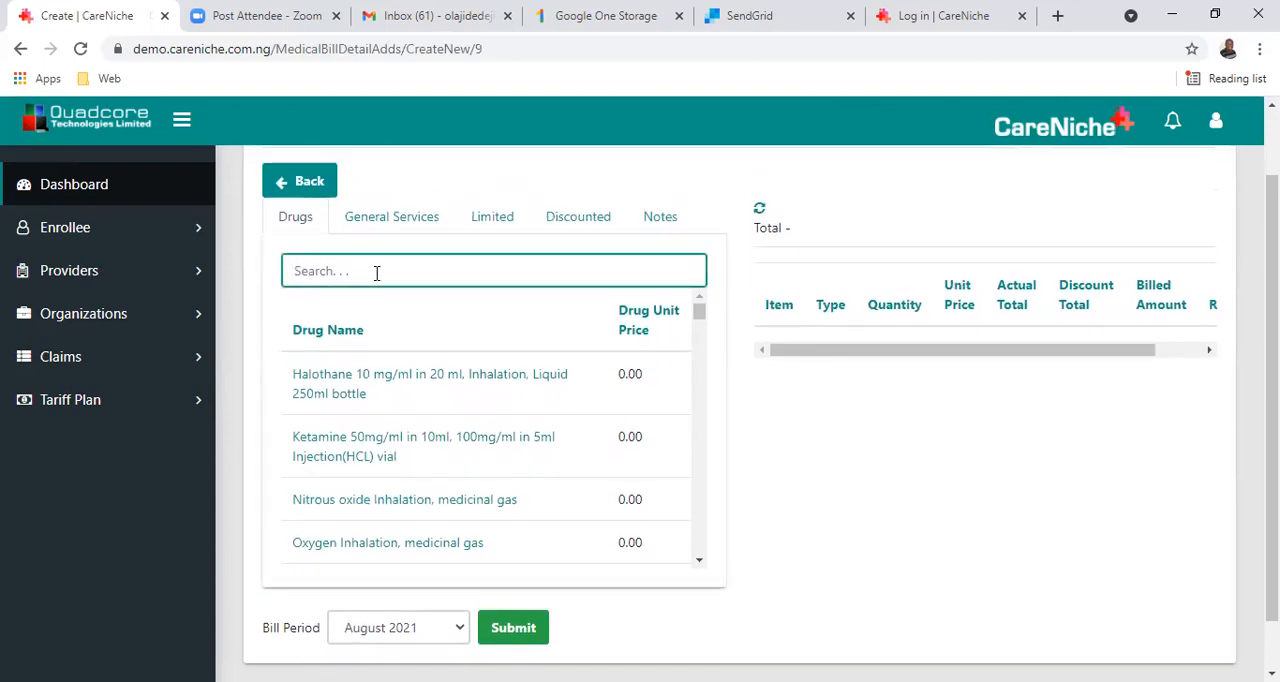
type("athe")
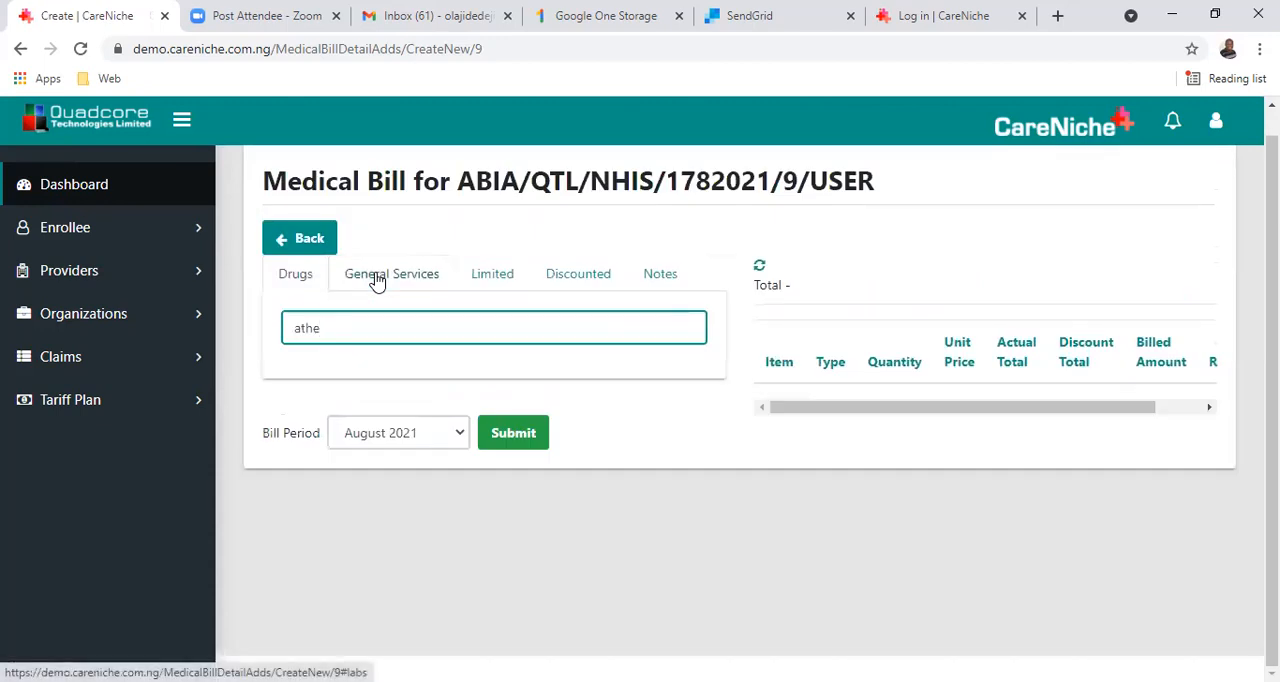
key("BackSpace")
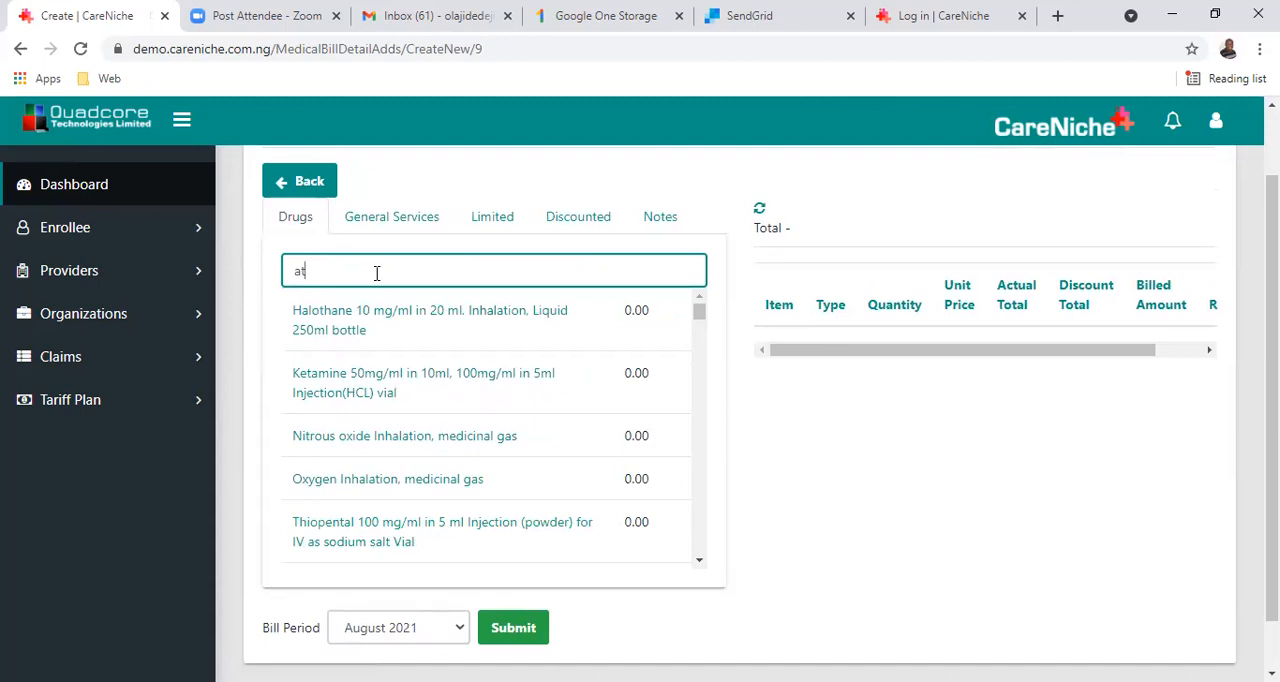
type("em")
key("BackSpace")
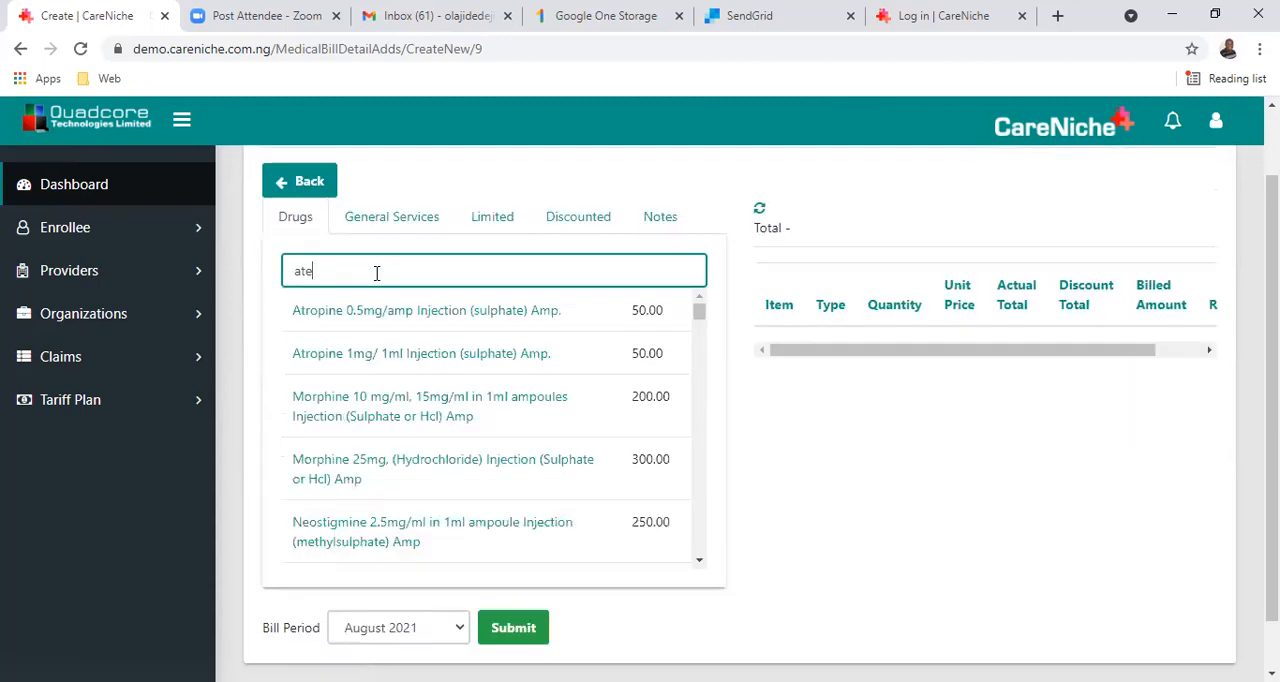
key("BackSpace")
key("BackSpace")
key("BackSpace")
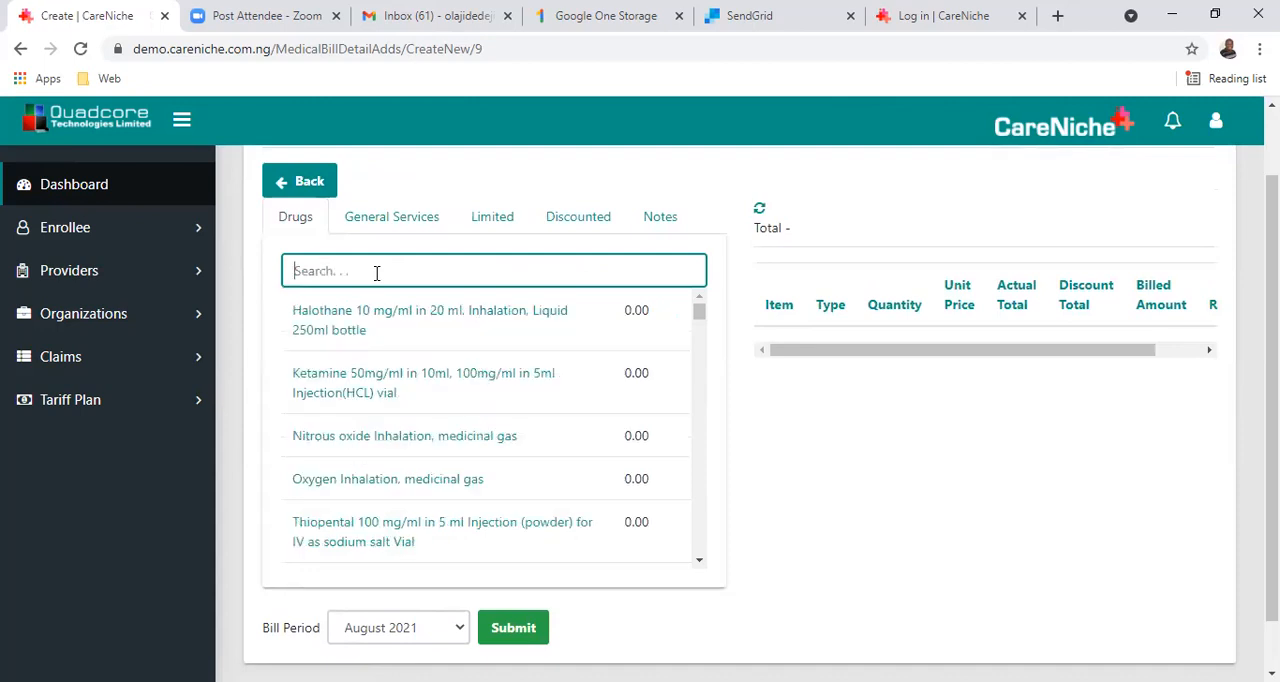
left_click(303, 230)
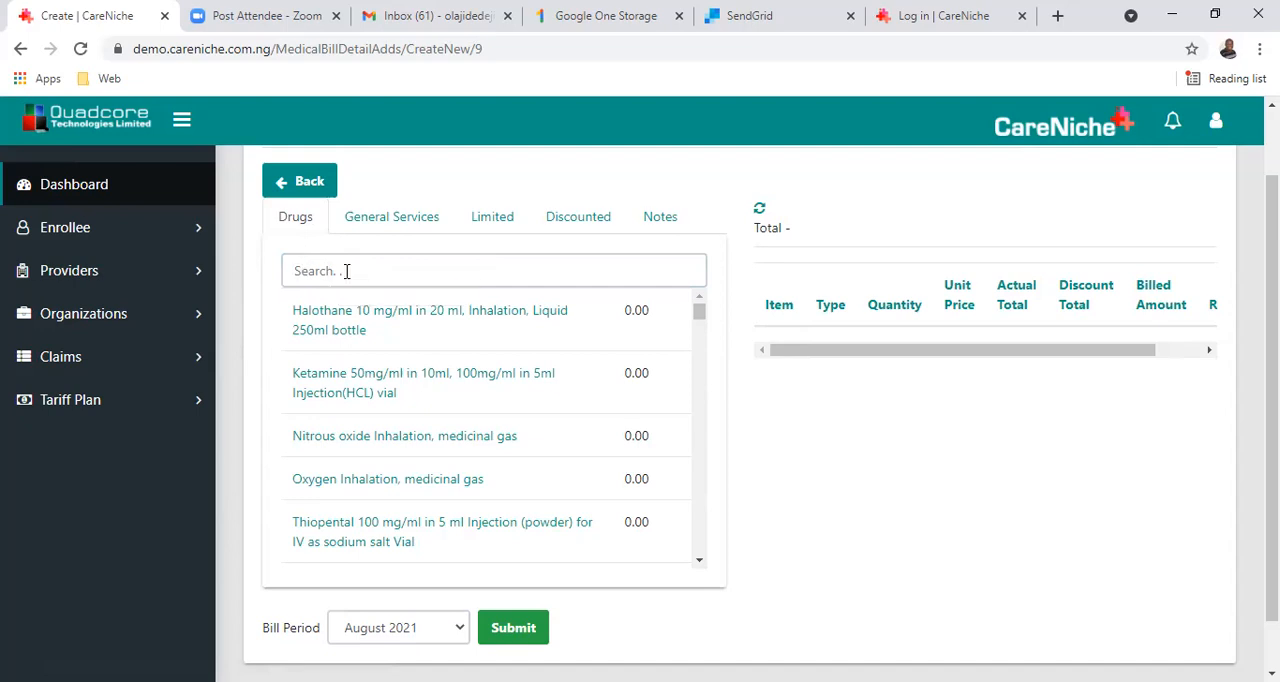
Browse the general services tariff, search it for "full", and open the limited services list.
left_click(388, 229)
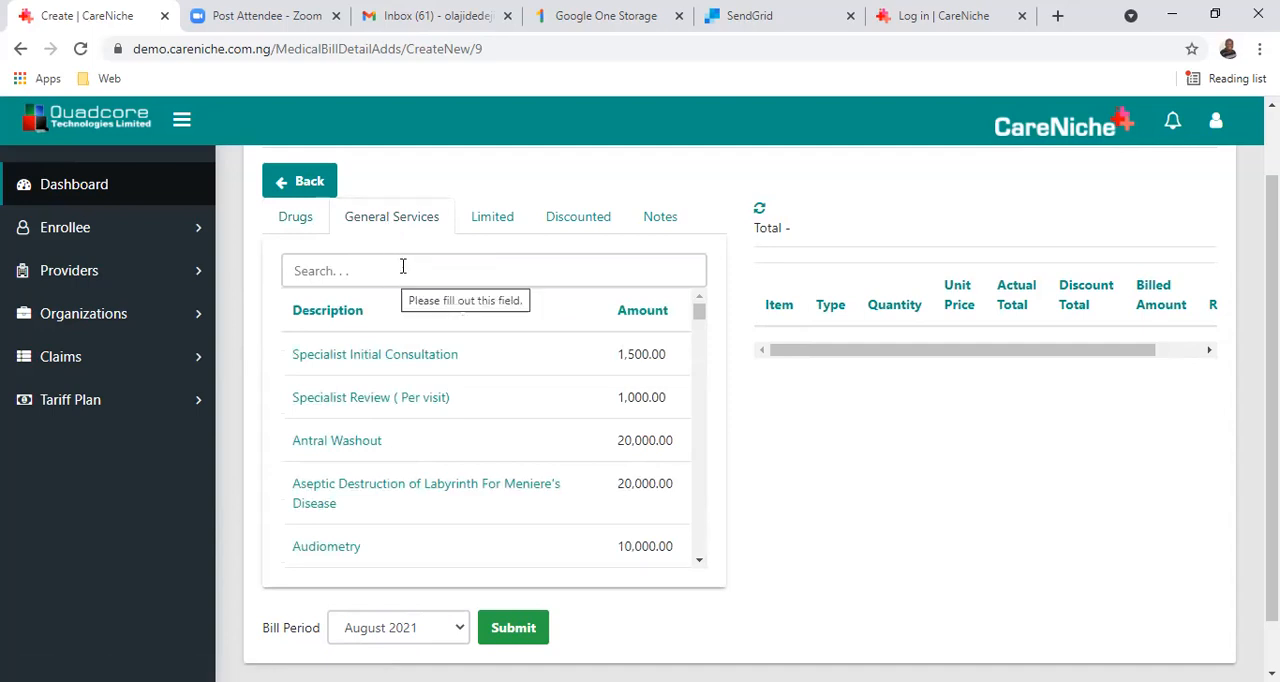
scroll(449, 462, "down", 3)
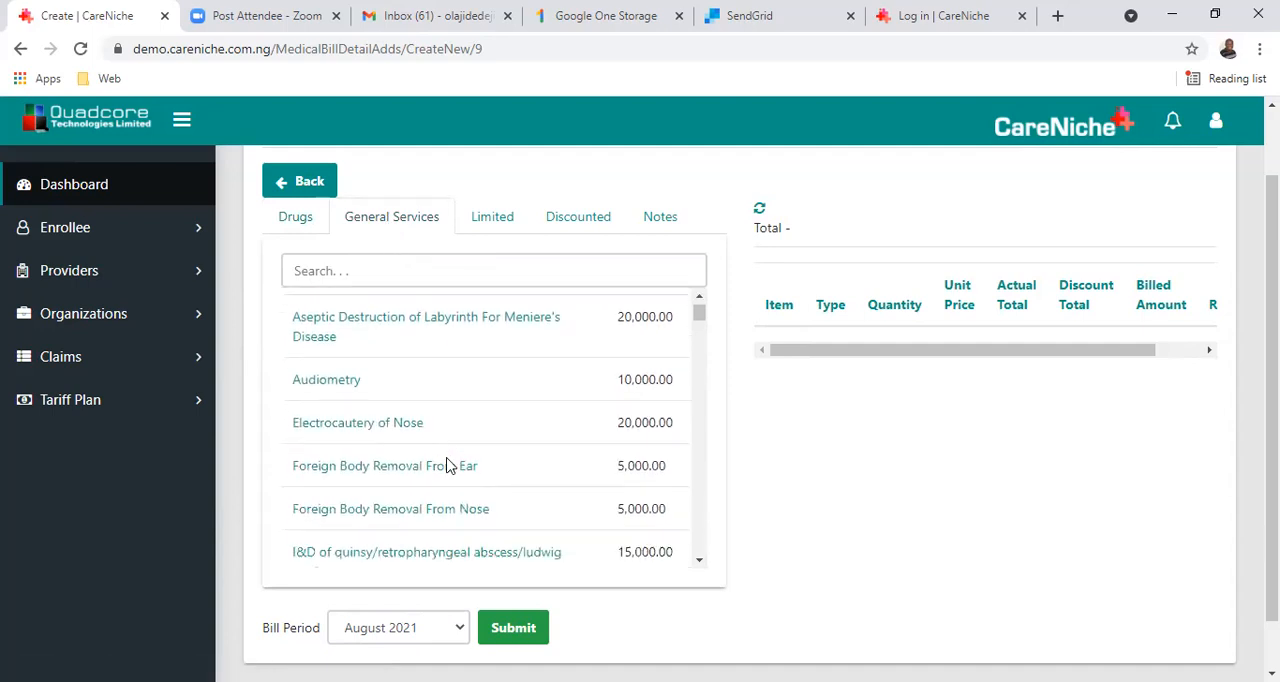
scroll(466, 391, "up", 3)
scroll(466, 391, "down", 2)
scroll(466, 397, "down", 2)
left_click(442, 266)
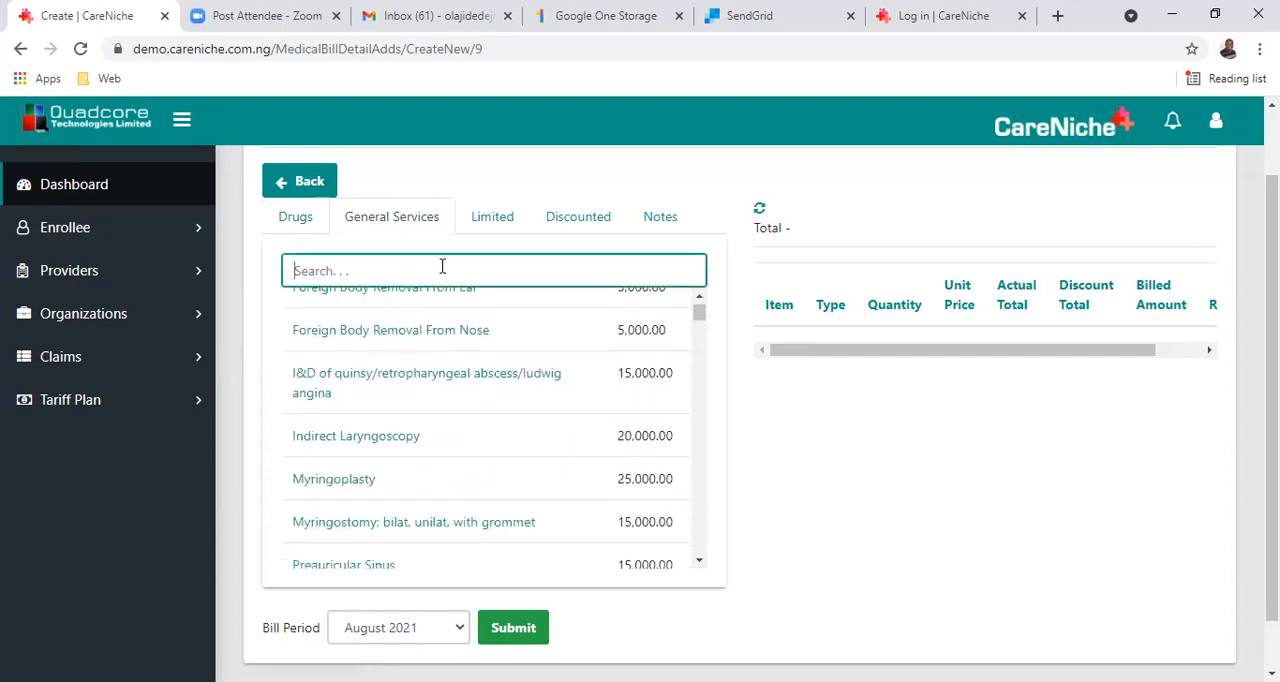
type("full")
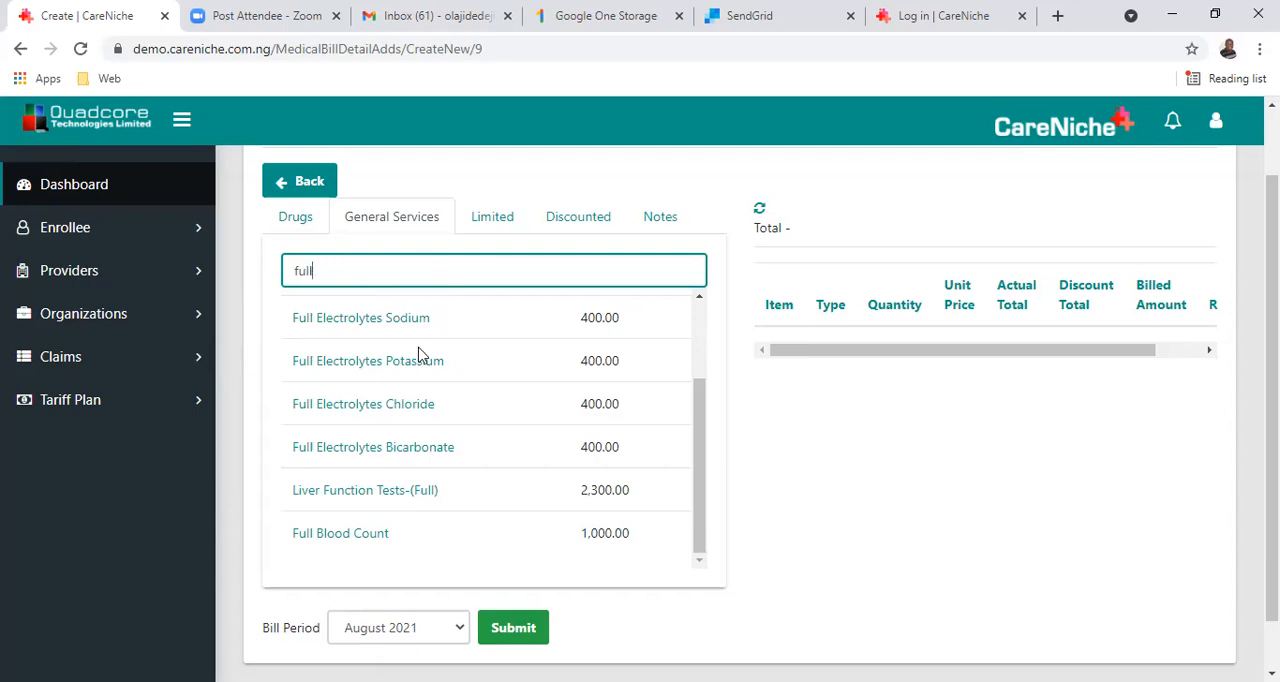
left_click(489, 232)
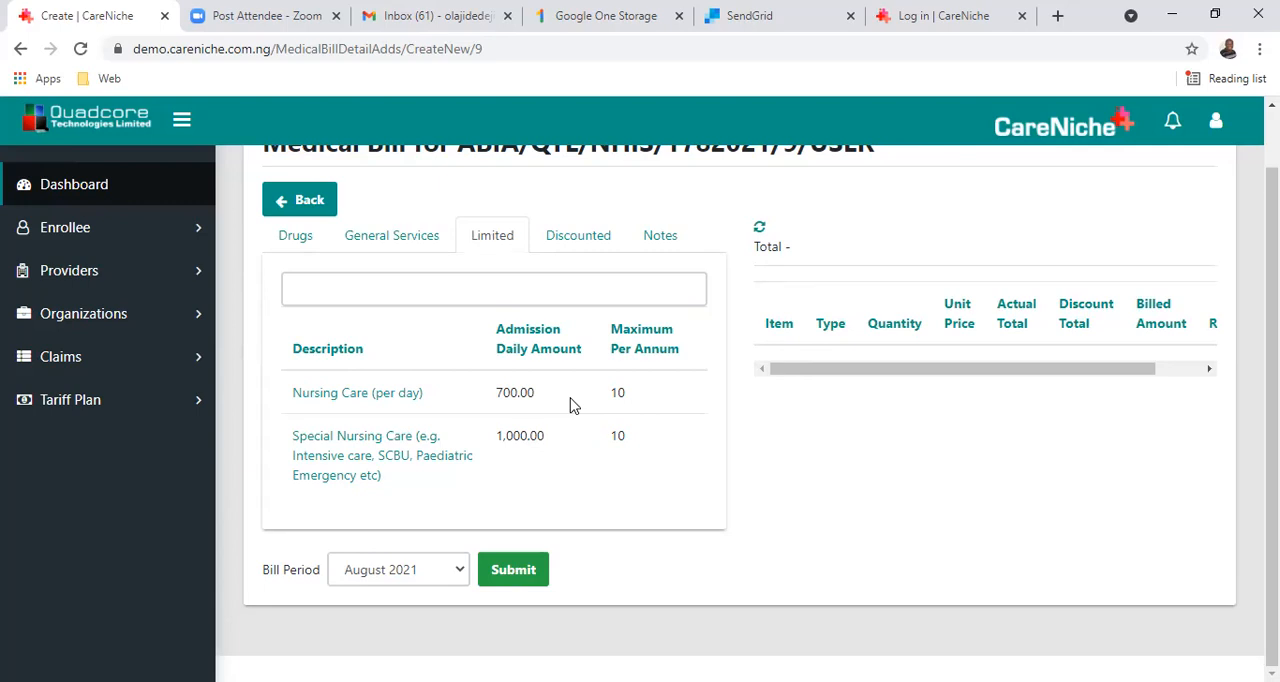
View the discounted services list and the medical notes section of the bill.
left_click(587, 249)
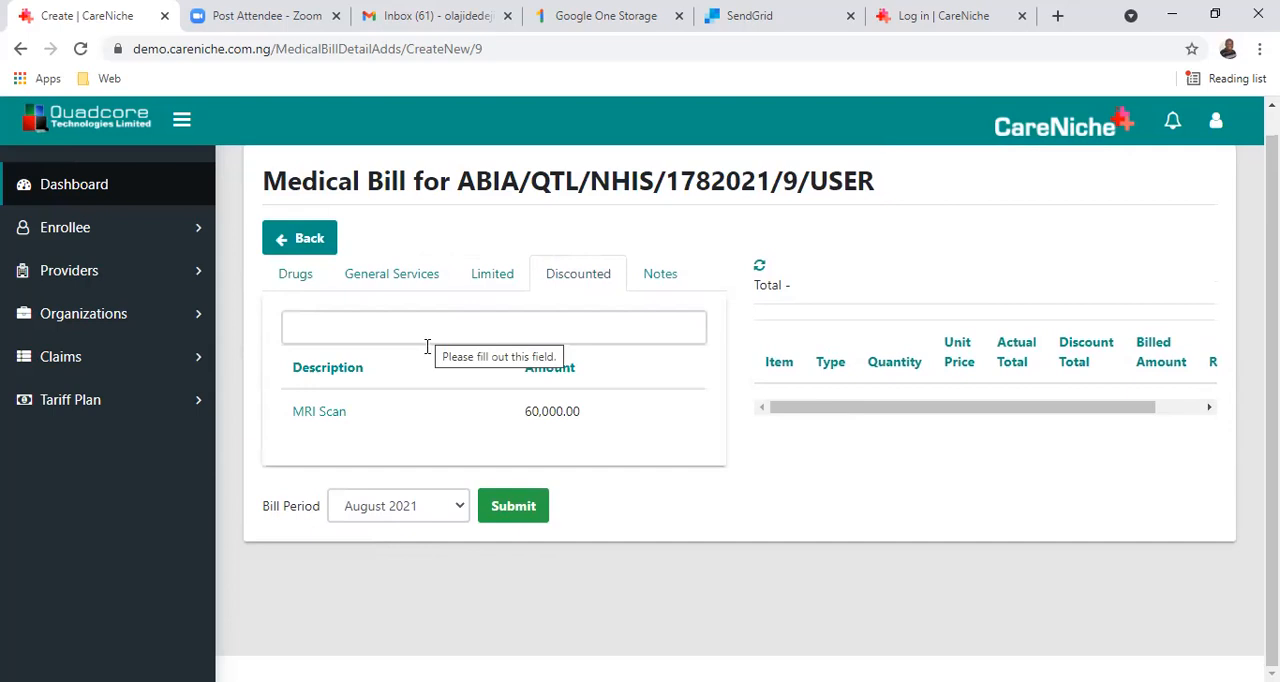
left_click(665, 280)
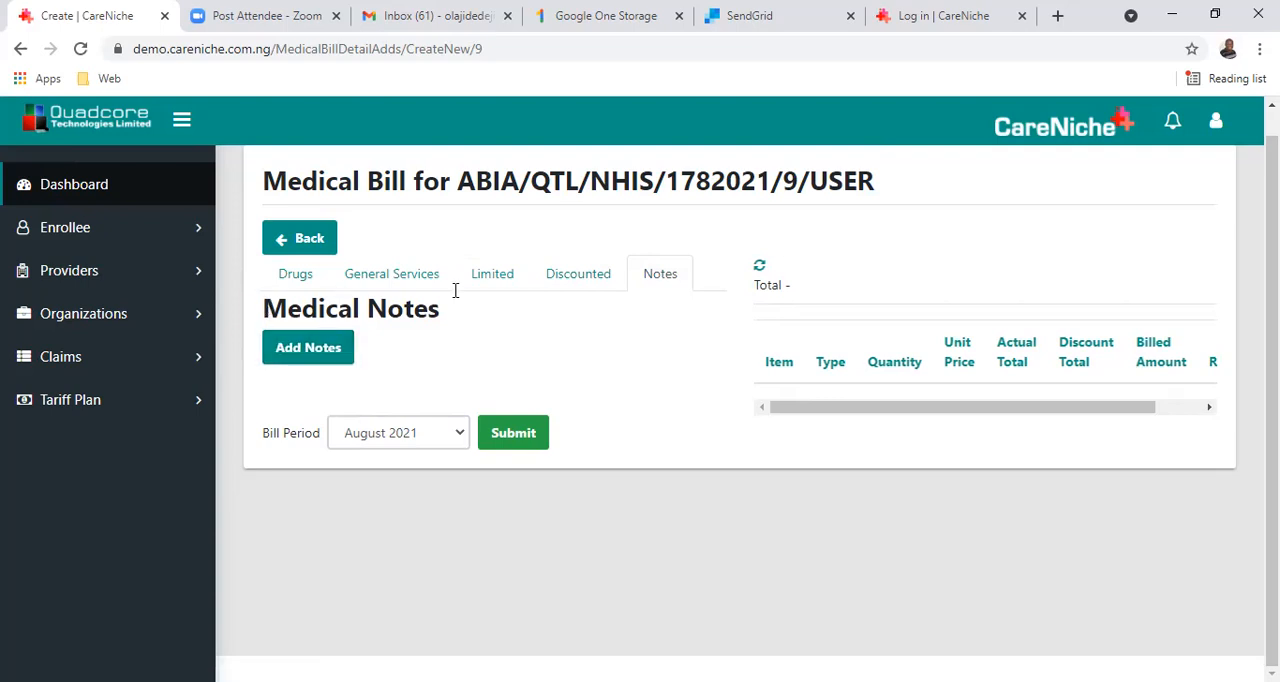
Return to the drug list and search it for "arte".
left_click(291, 287)
left_click(335, 323)
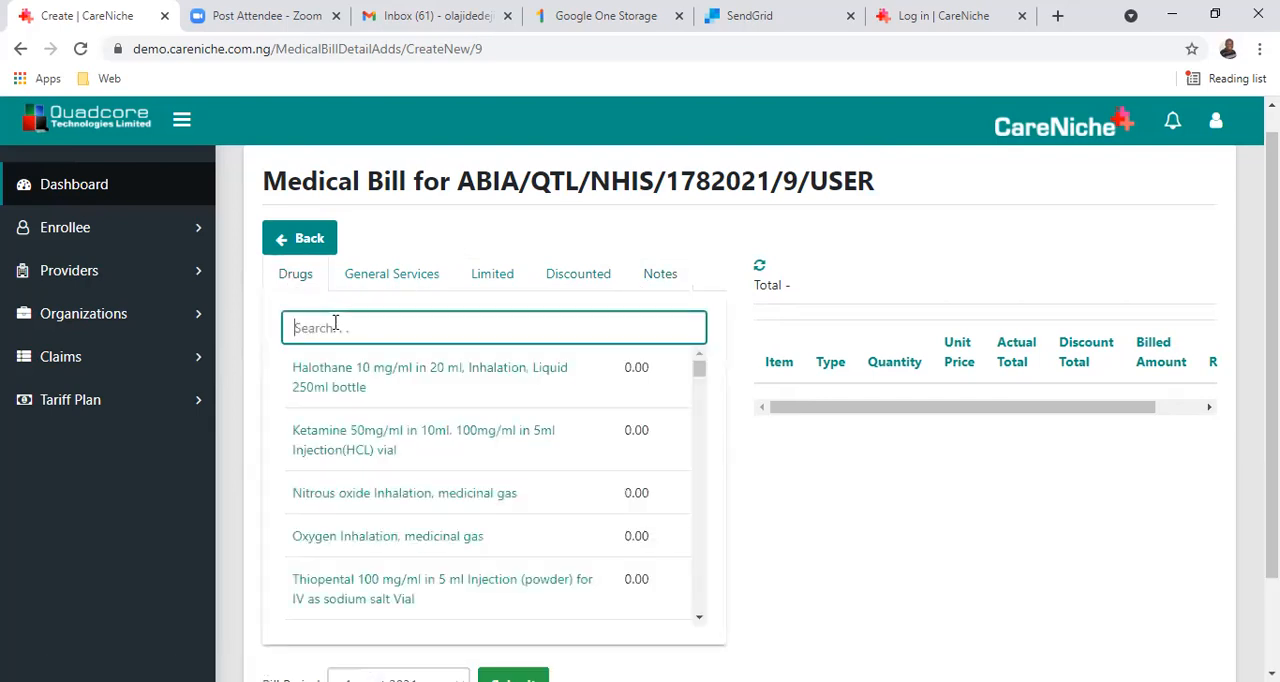
type("atem")
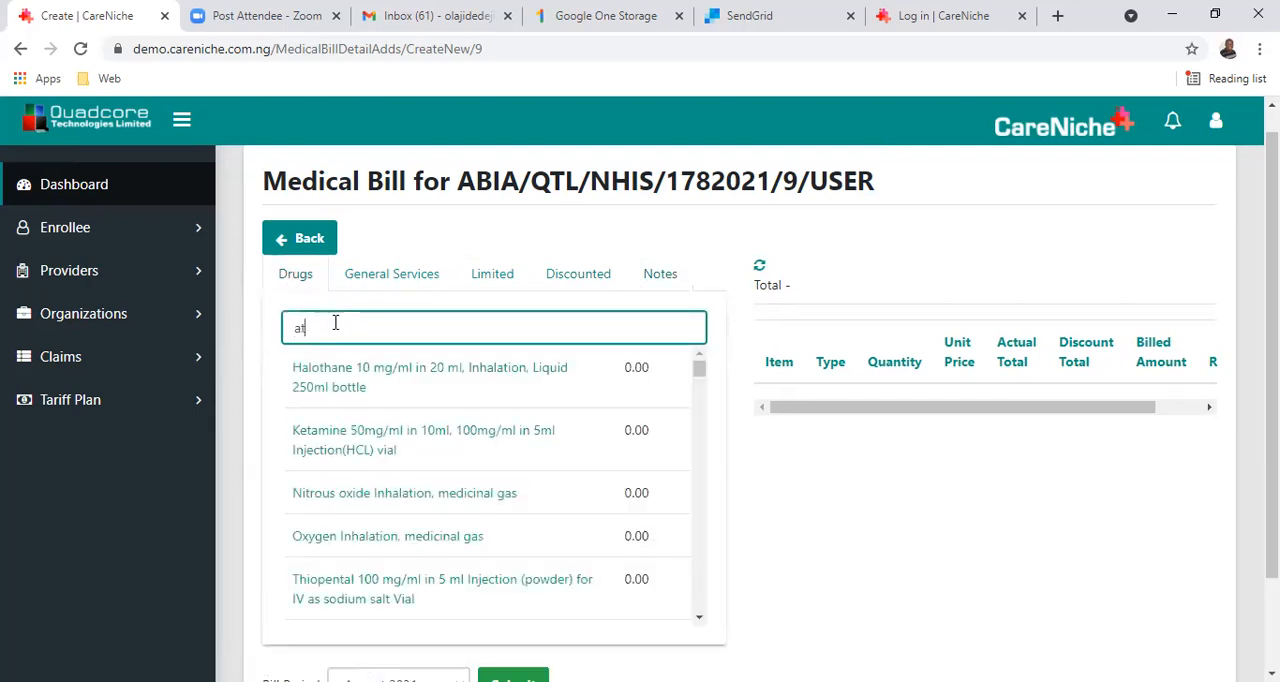
key("BackSpace")
key("BackSpace")
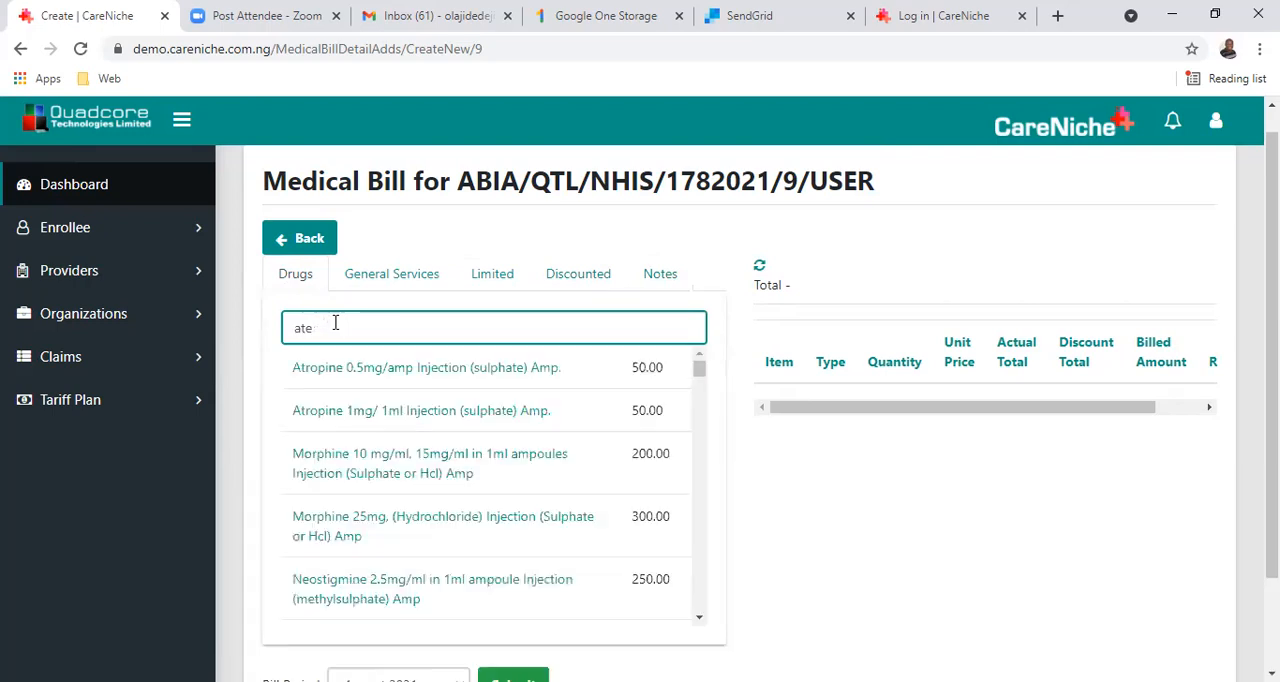
type("ho")
key("BackSpace")
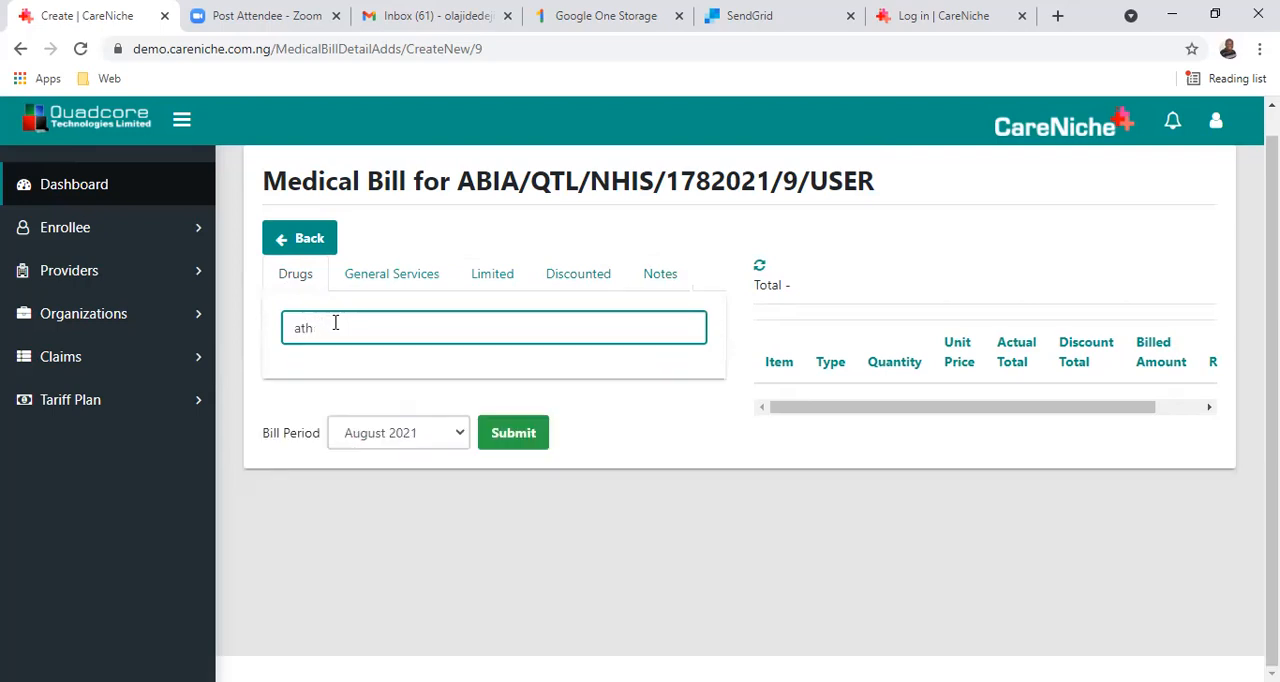
key("BackSpace")
key("BackSpace")
type("st")
key("BackSpace")
key("BackSpace")
type("rte")
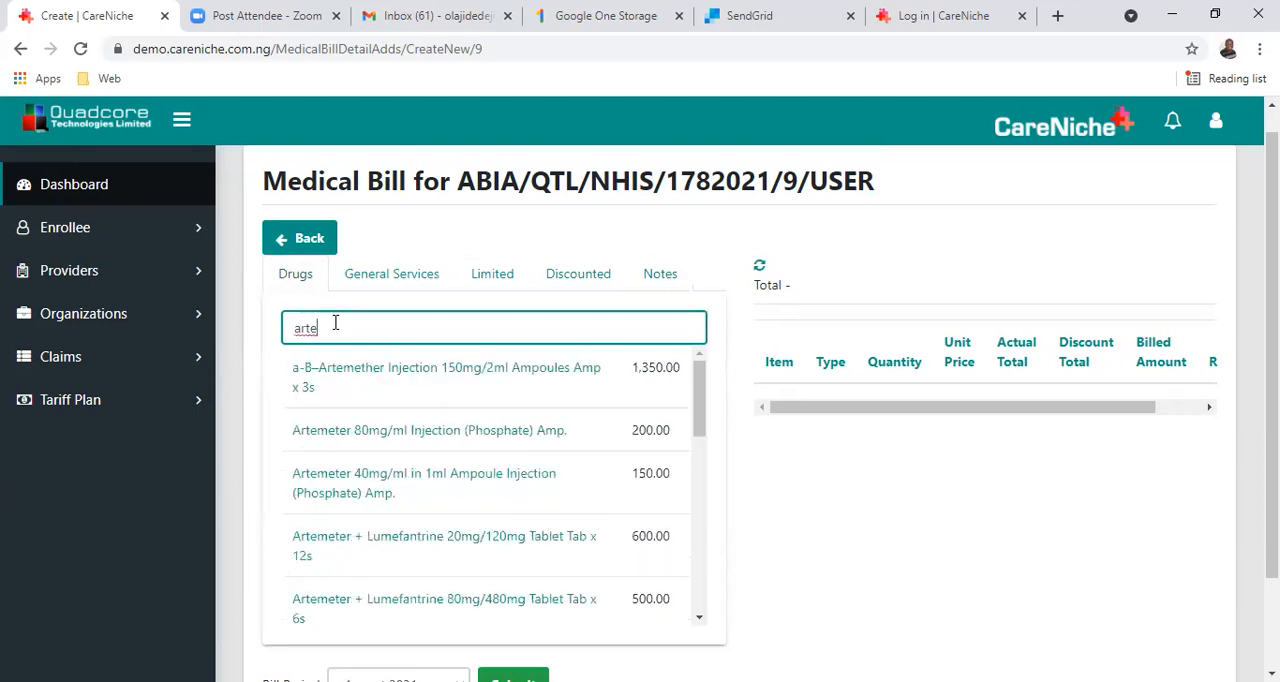
Refine the drug search to "artemet" and open the entry form for Artemeter + Lumefantrine 80mg/480mg Tablet Tab x 6s.
scroll(380, 520, "down", 1)
scroll(380, 520, "down", 6)
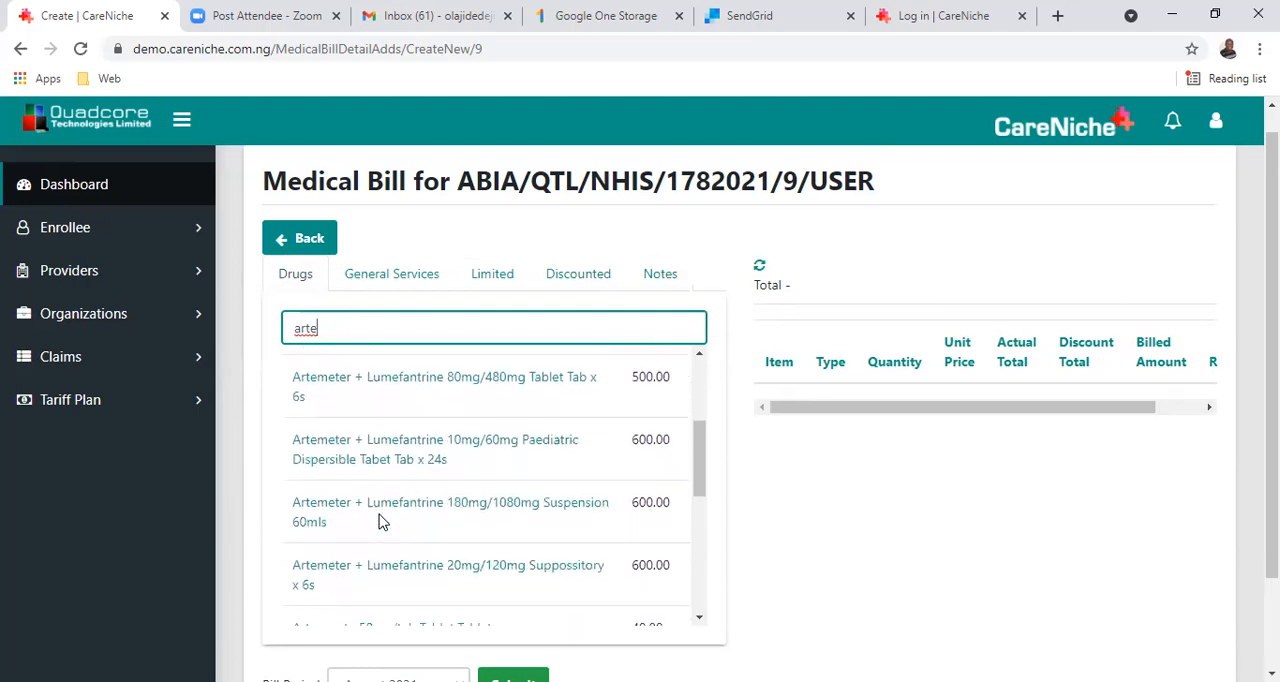
scroll(379, 522, "down", 2)
type("met")
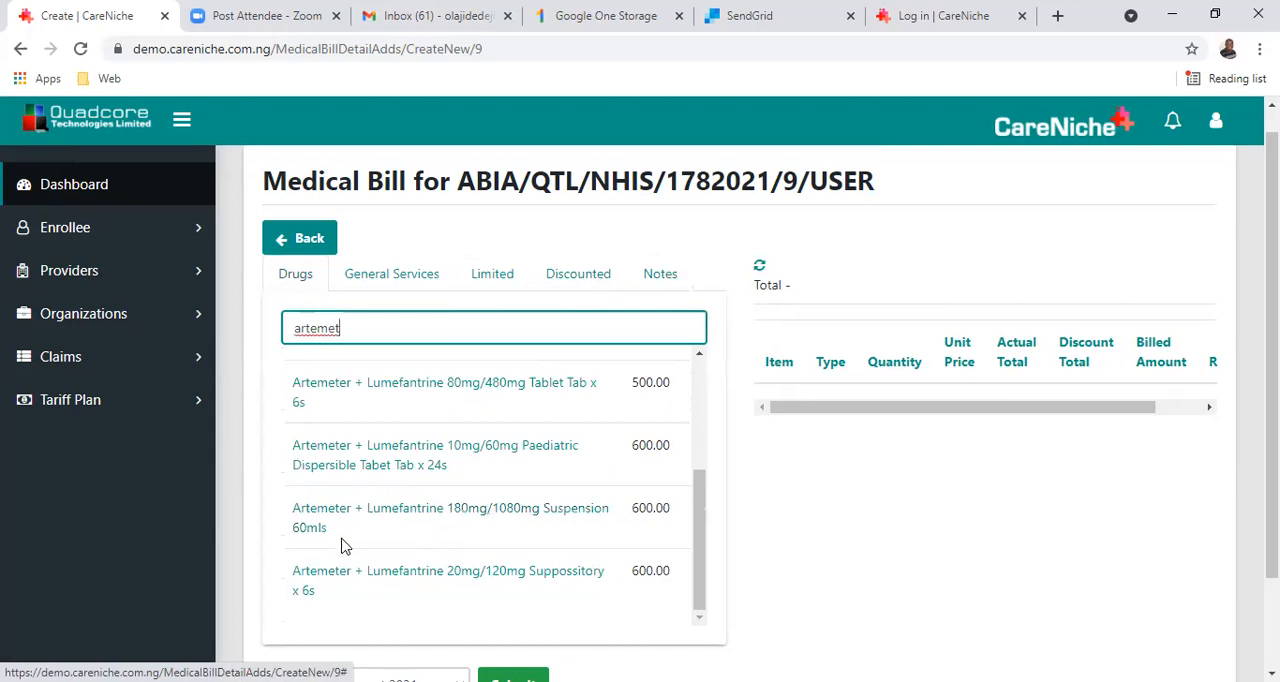
scroll(350, 535, "down", 1)
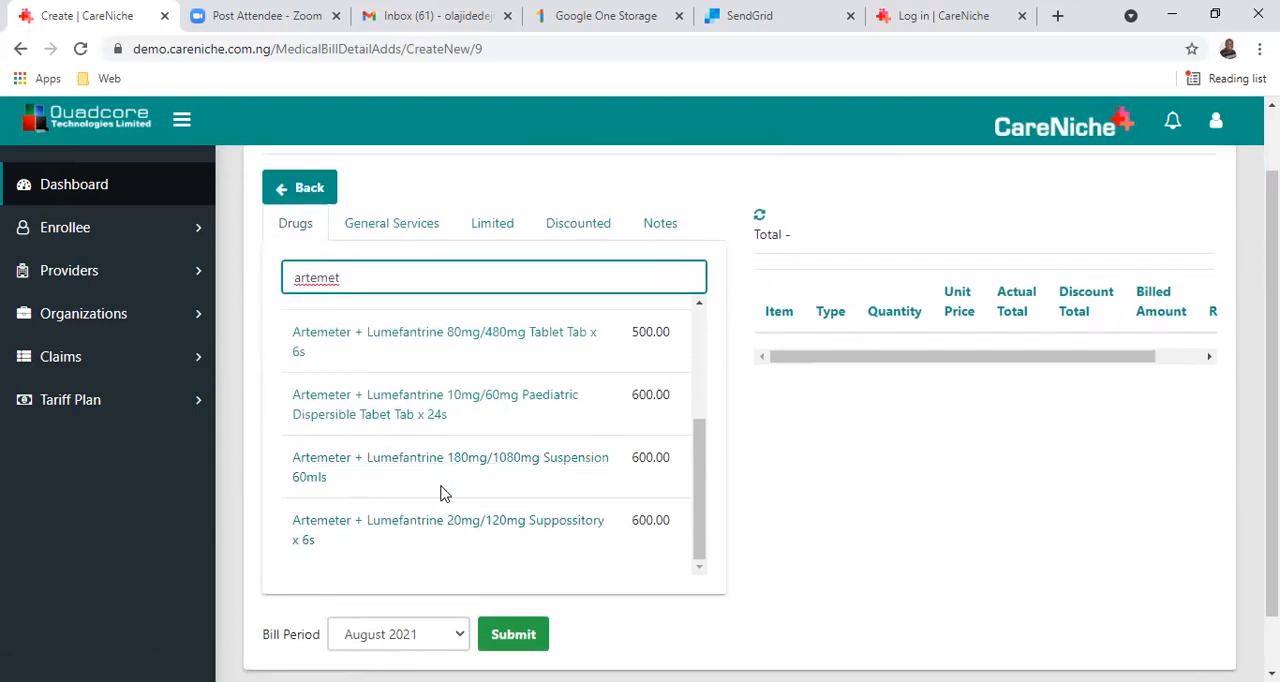
scroll(425, 488, "up", 2)
scroll(440, 492, "up", 2)
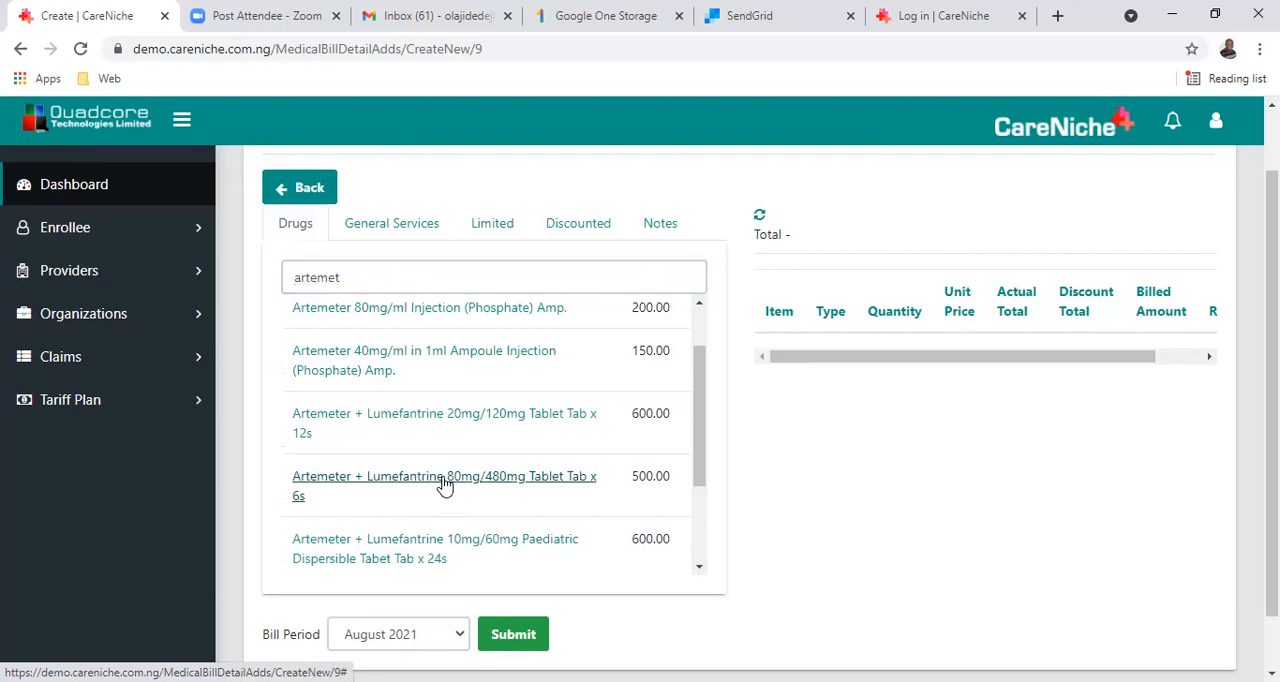
left_click(445, 485)
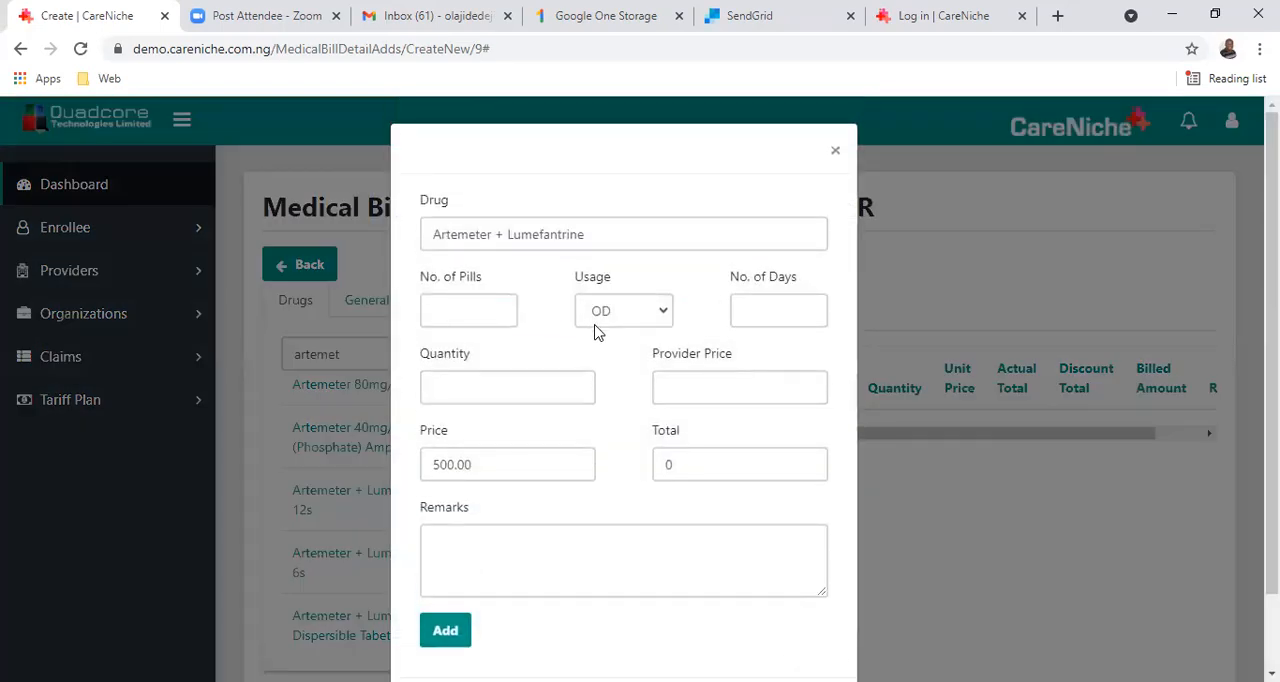
Set the Artemeter + Lumefantrine dosage to 1 pill with BD usage.
left_click(494, 310)
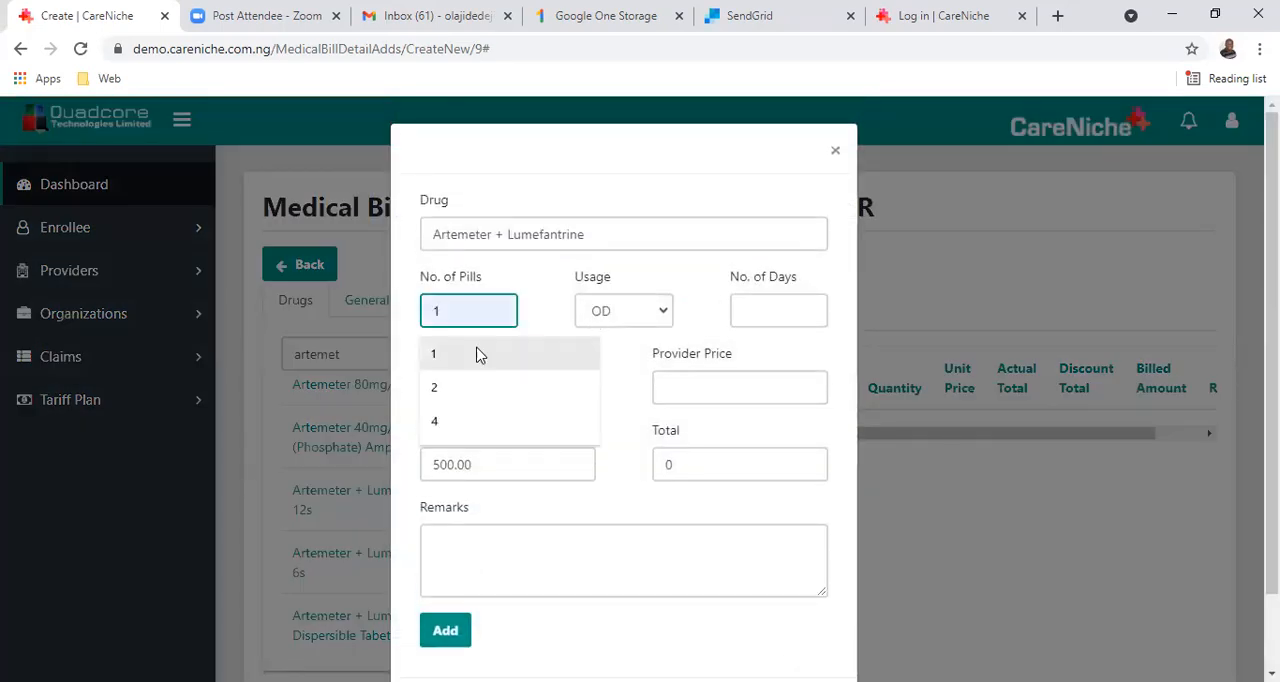
left_click(460, 390)
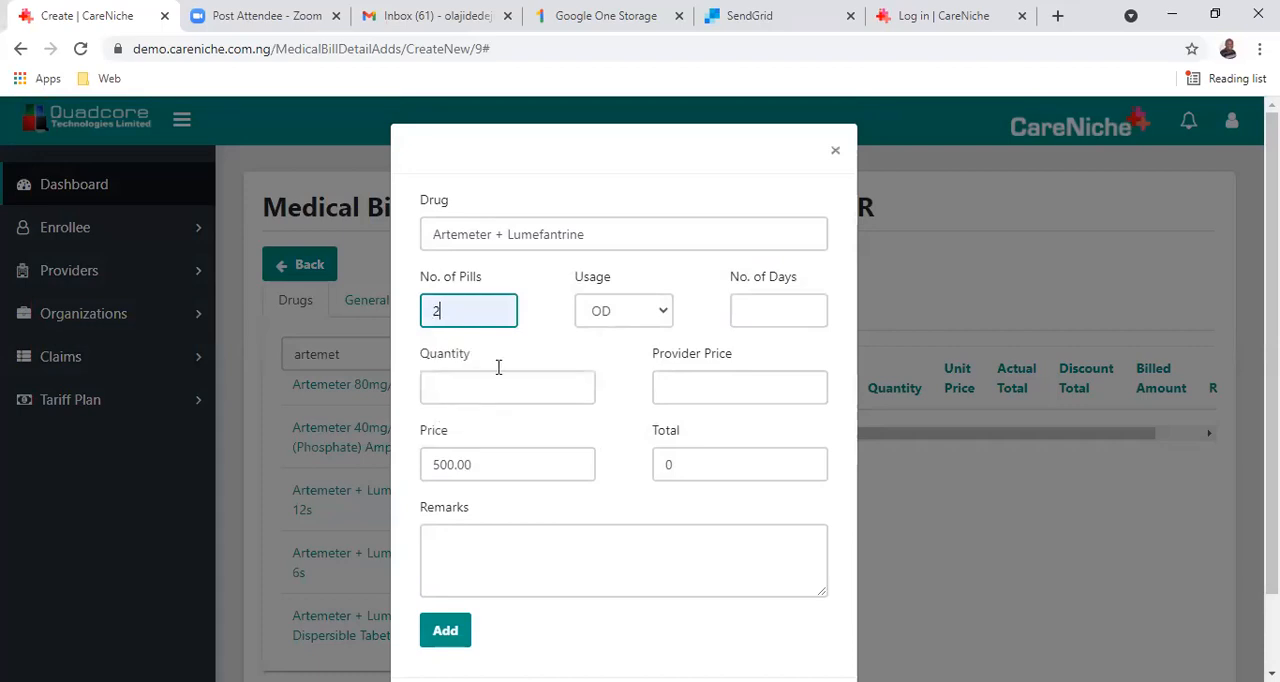
left_click(663, 312)
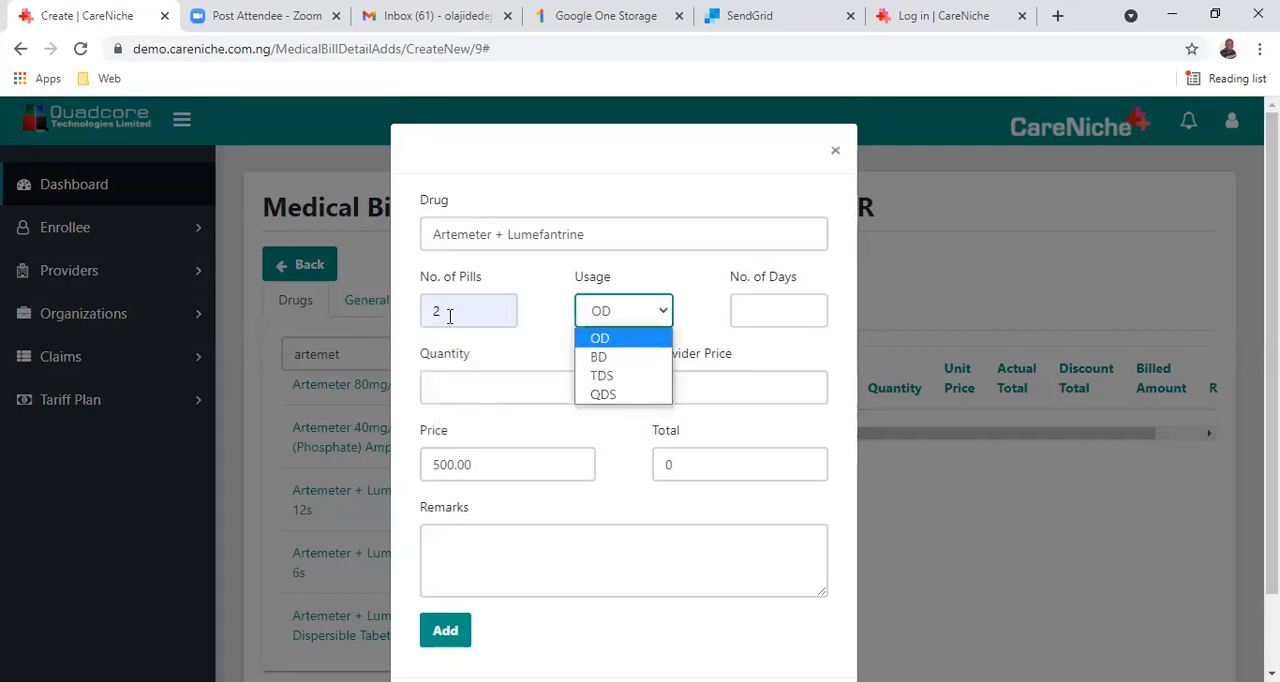
double_click(449, 315)
type("1")
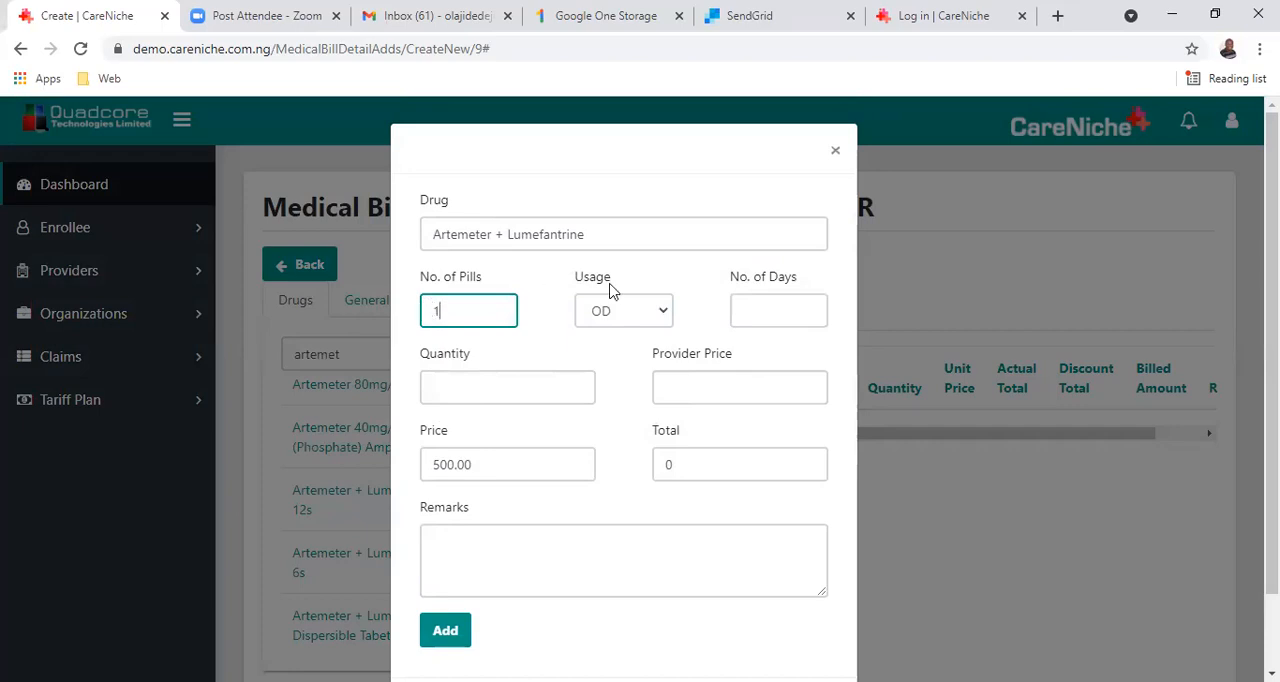
left_click(659, 321)
left_click(627, 368)
Set the number of days for Artemeter + Lumefantrine to 3 and the quantity to 1.
left_click(776, 318)
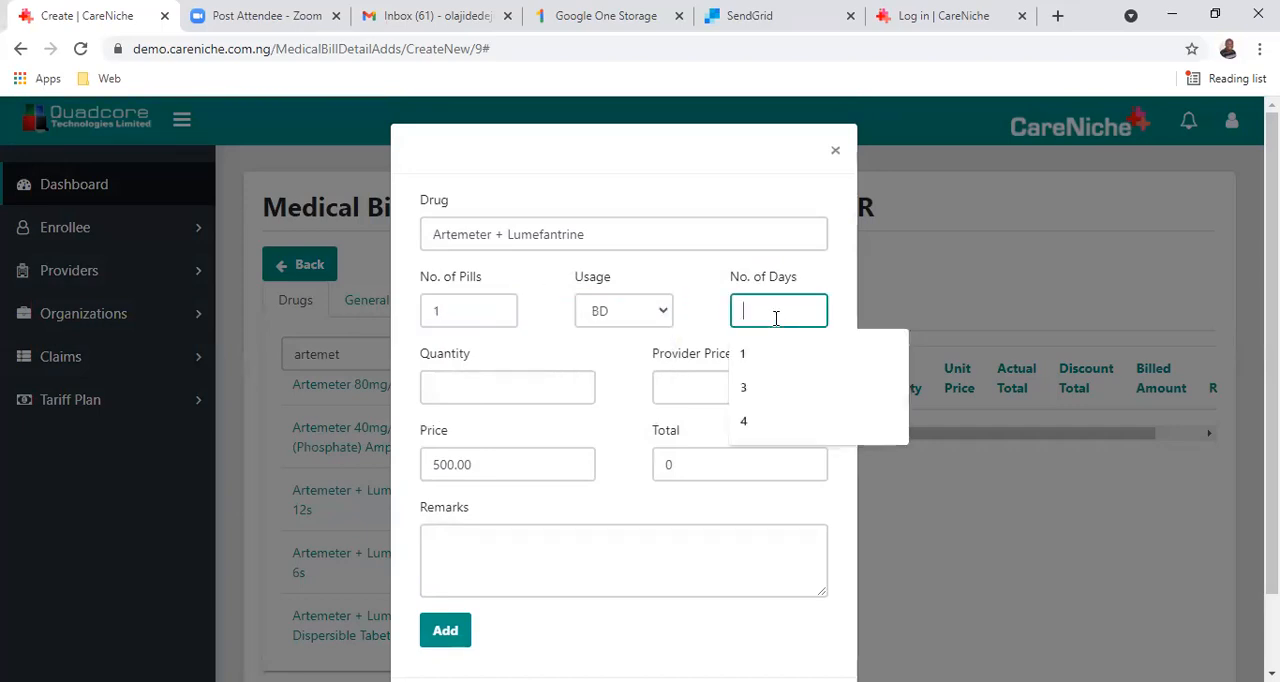
left_click(766, 393)
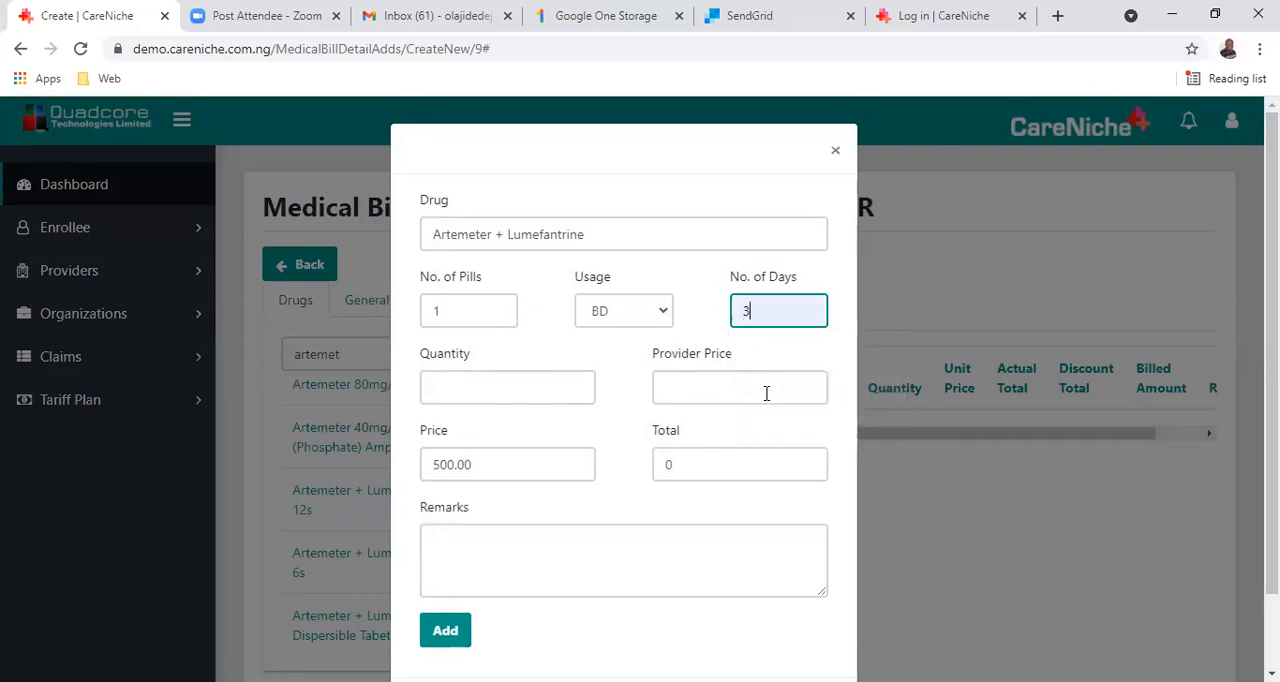
left_click(580, 394)
type("1")
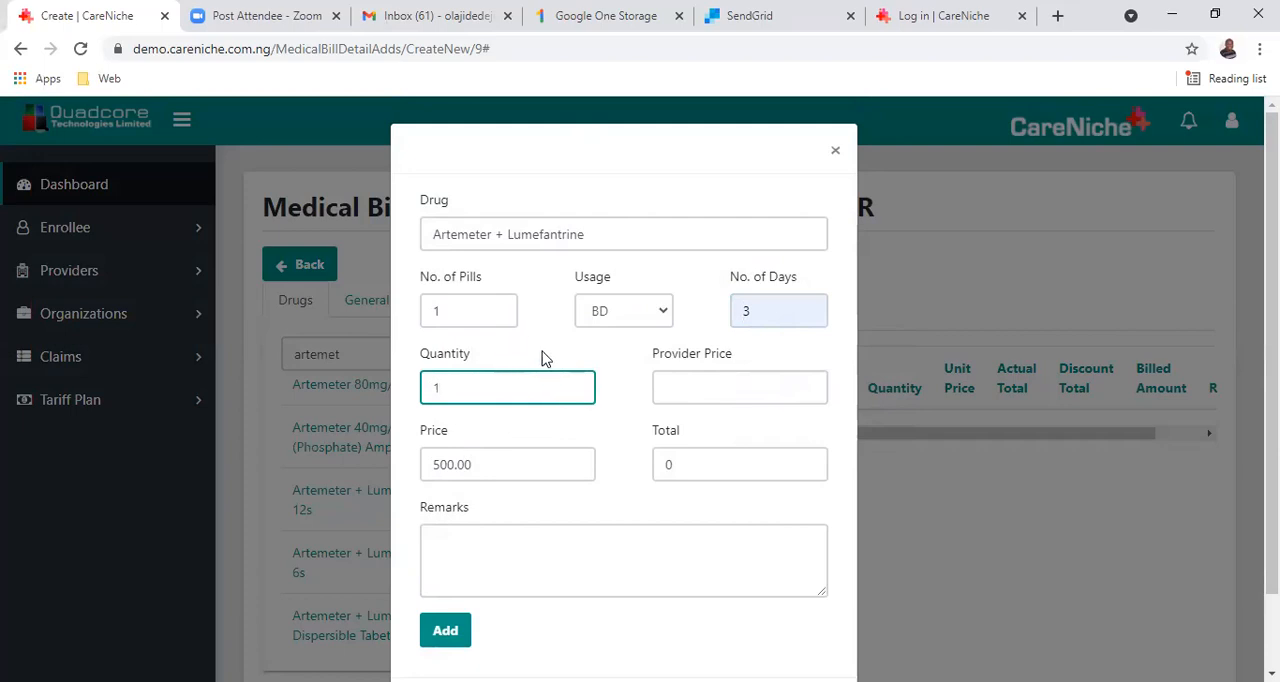
left_click(678, 388)
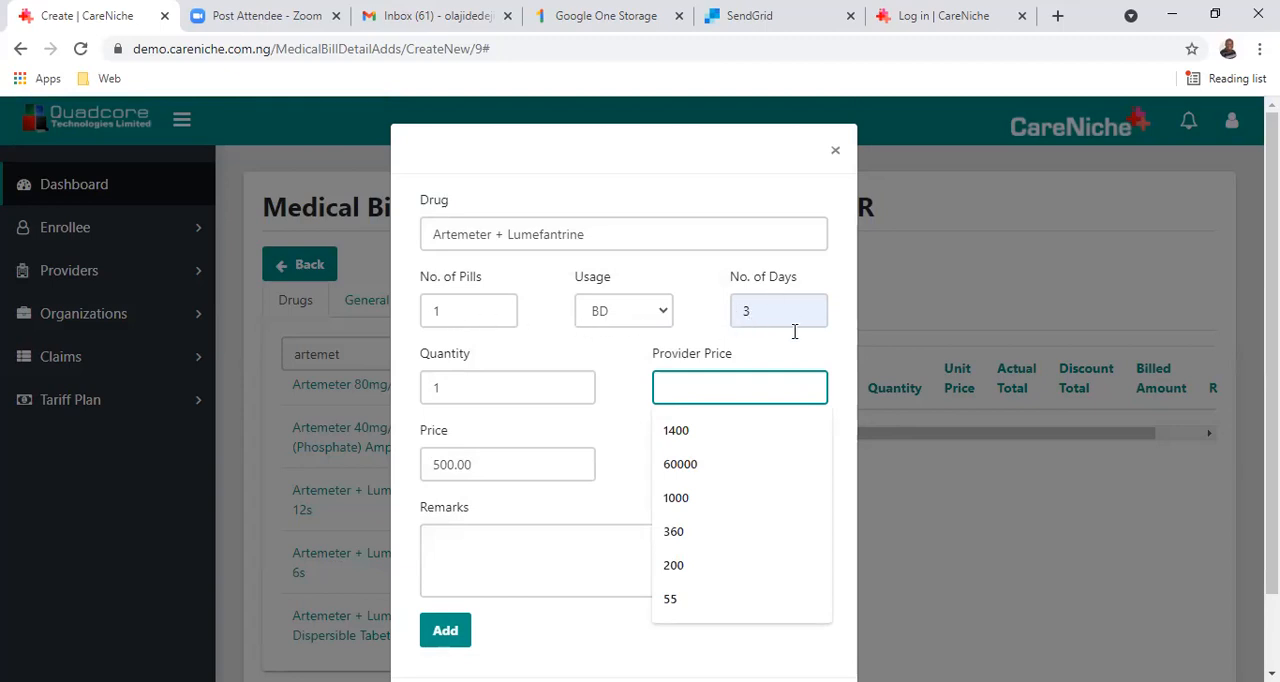
Change the number of days for Artemeter + Lumefantrine to 4.
left_click_drag(766, 317, 740, 314)
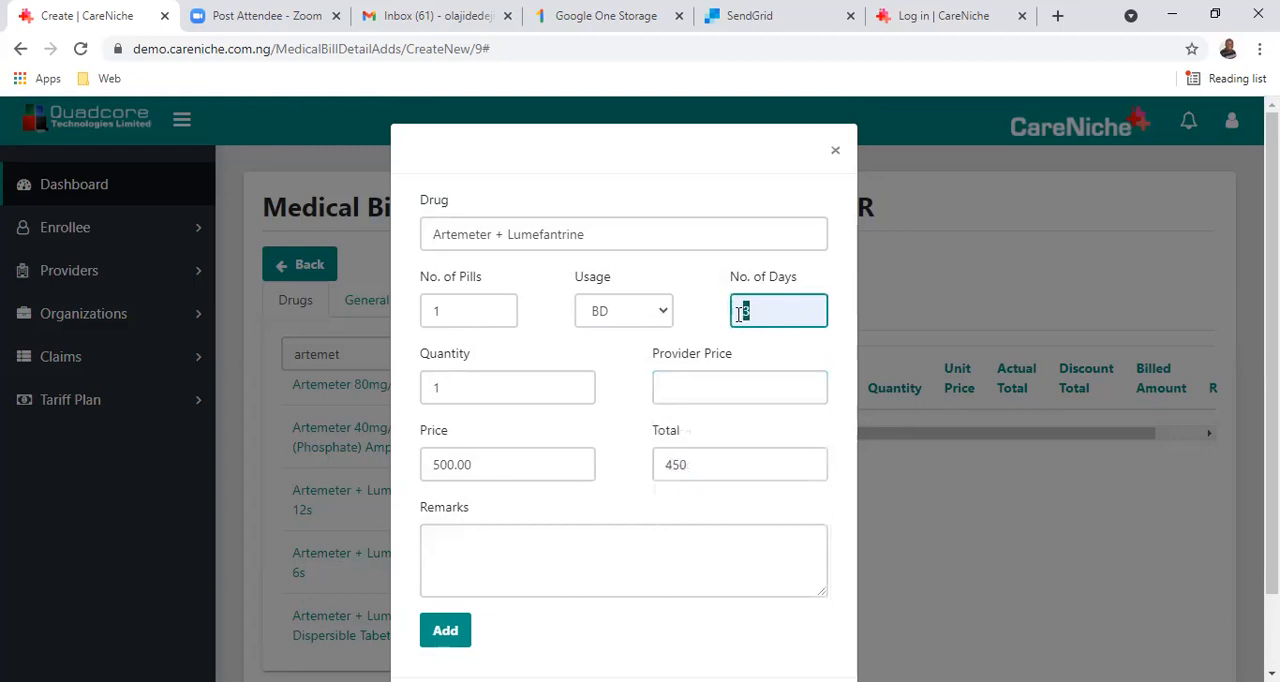
type("5")
key("BackSpace")
type("4")
key("Tab")
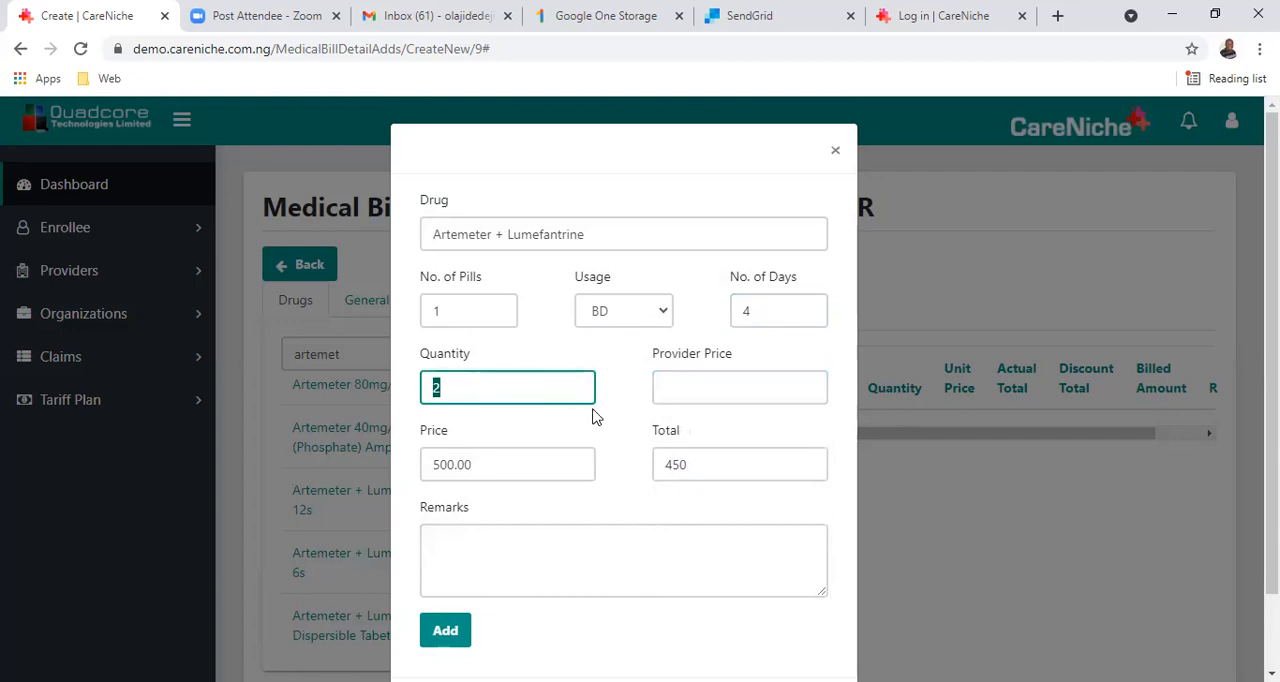
Set the provider price for Artemeter + Lumefantrine to 1000 and add the drug to the bill.
left_click(676, 394)
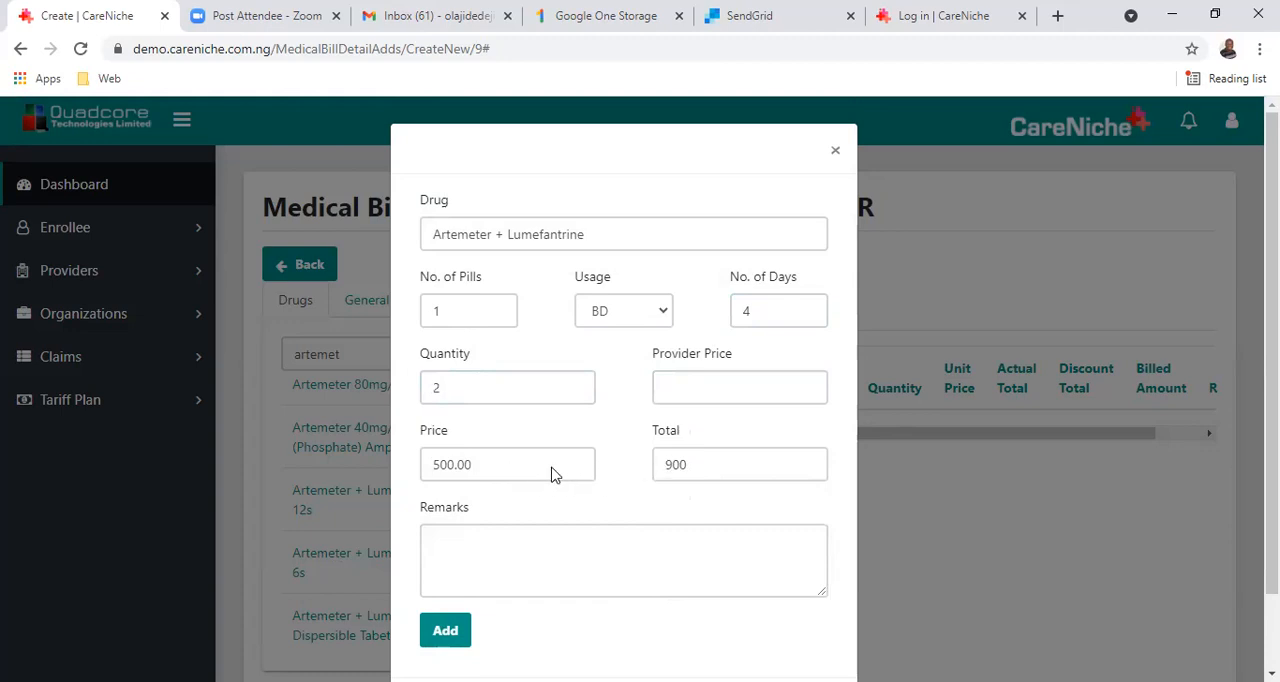
left_click(706, 388)
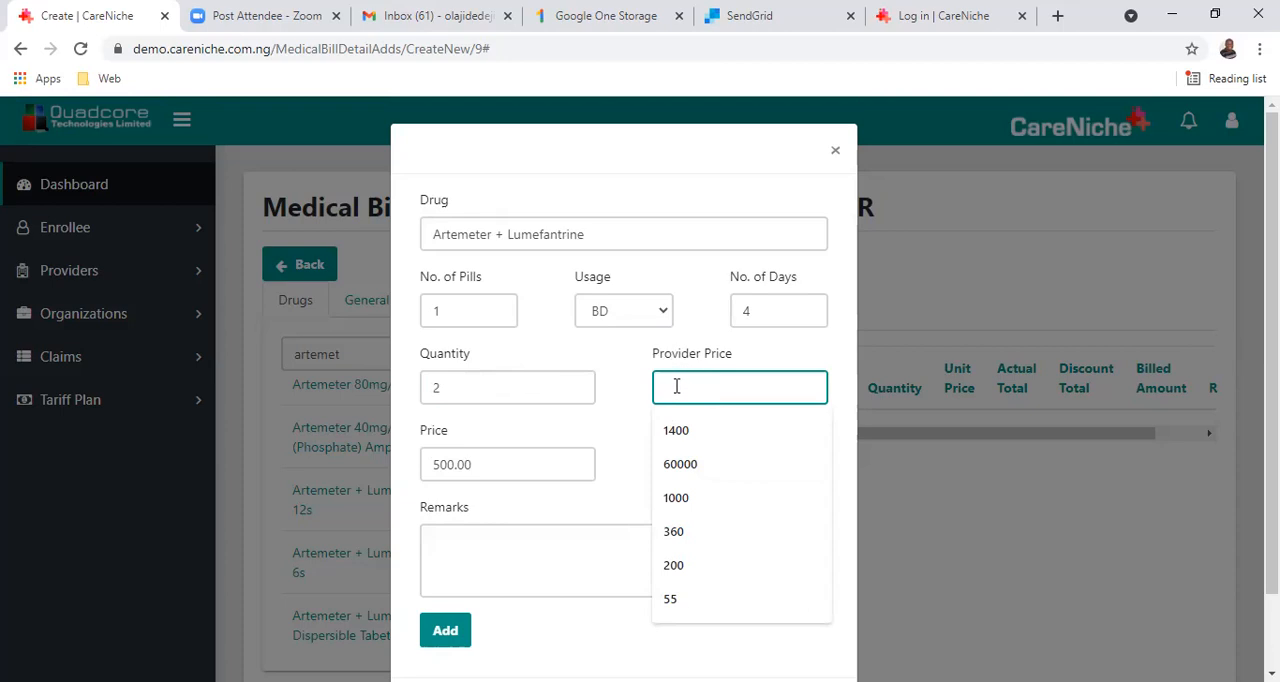
type("1000")
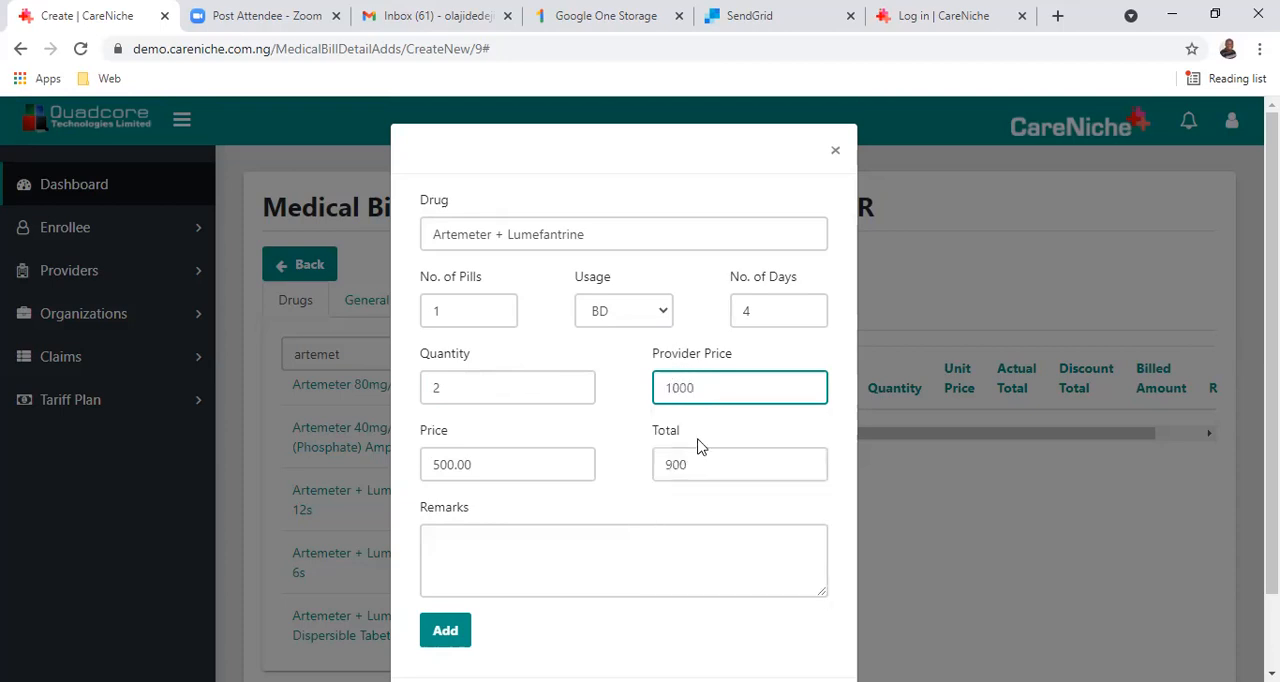
left_click(716, 472)
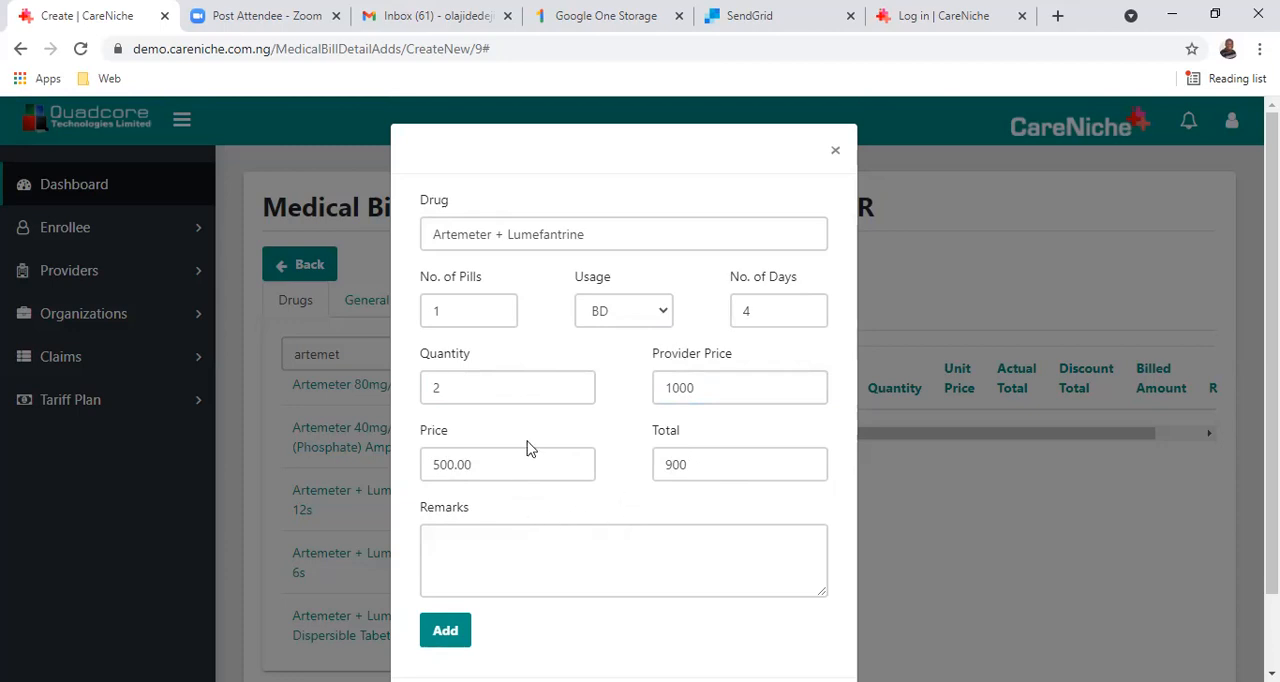
left_click(452, 632)
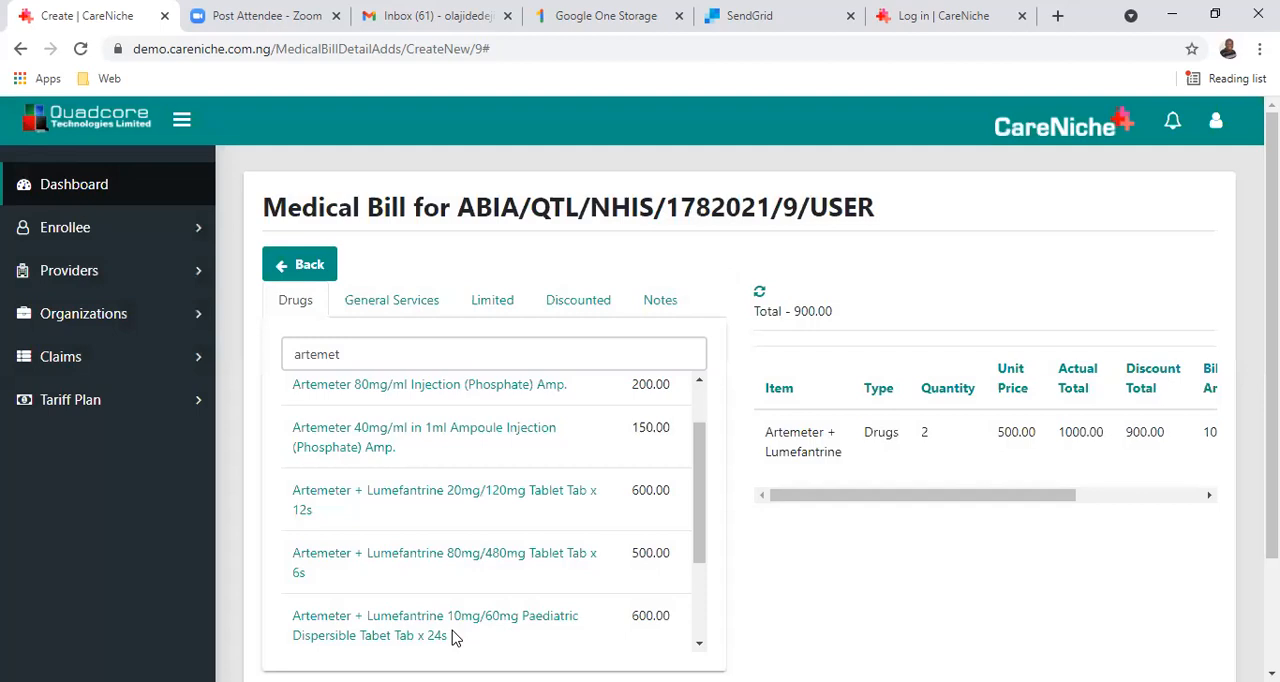
Search the drug list for "parac" and open the entry form for Paracetamol 500mg Tablets Tab.
left_click(476, 355)
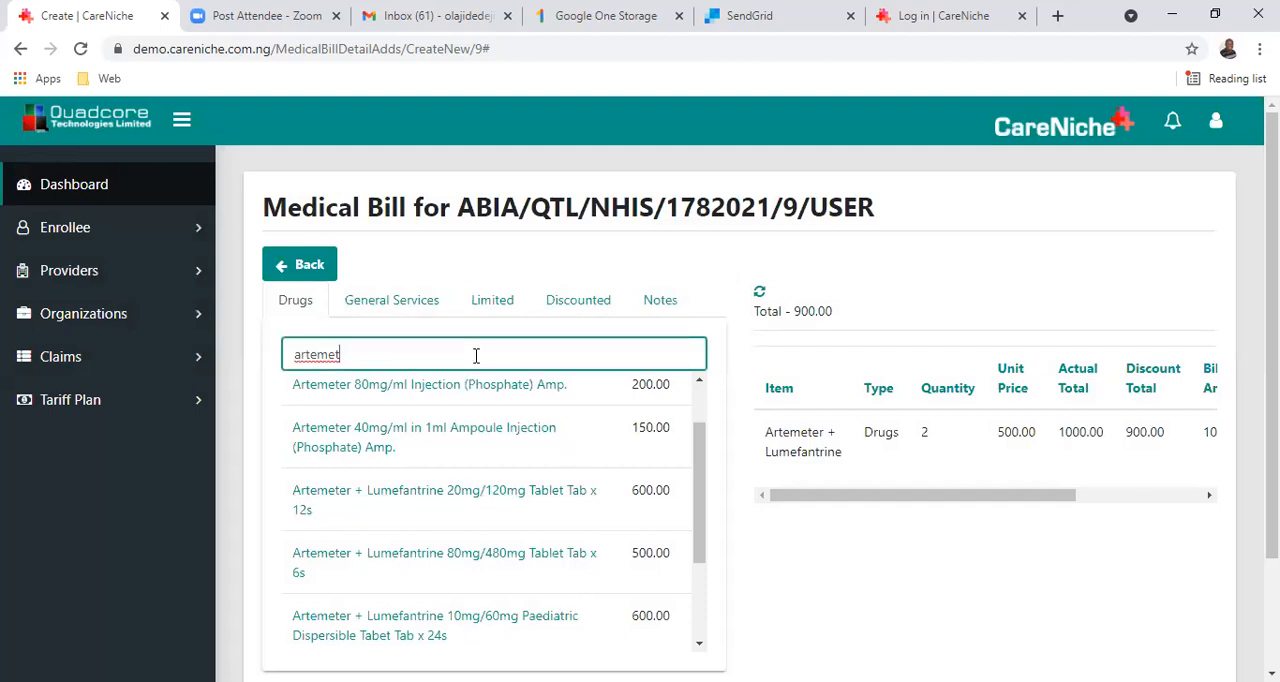
key("BackSpace")
key("BackSpace")
key("BackSpace")
key("BackSpace")
key("BackSpace")
key("BackSpace")
key("BackSpace")
type("parac")
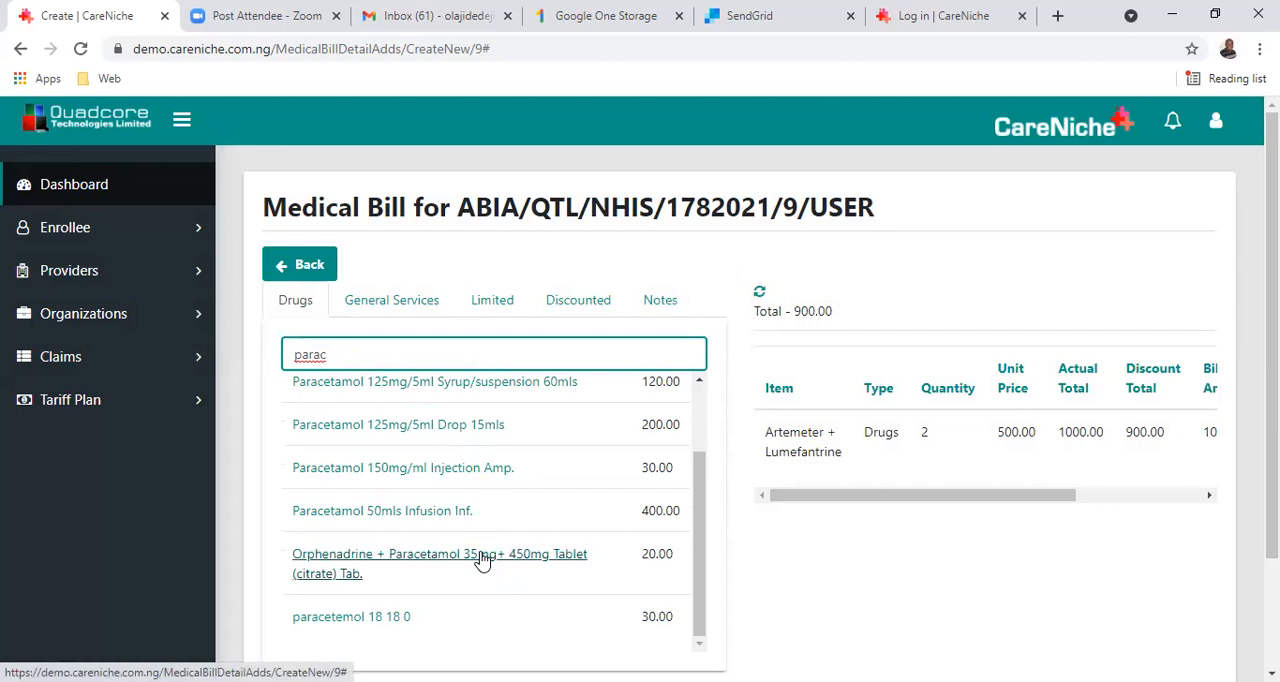
scroll(487, 560, "down", 1)
scroll(487, 560, "up", 1)
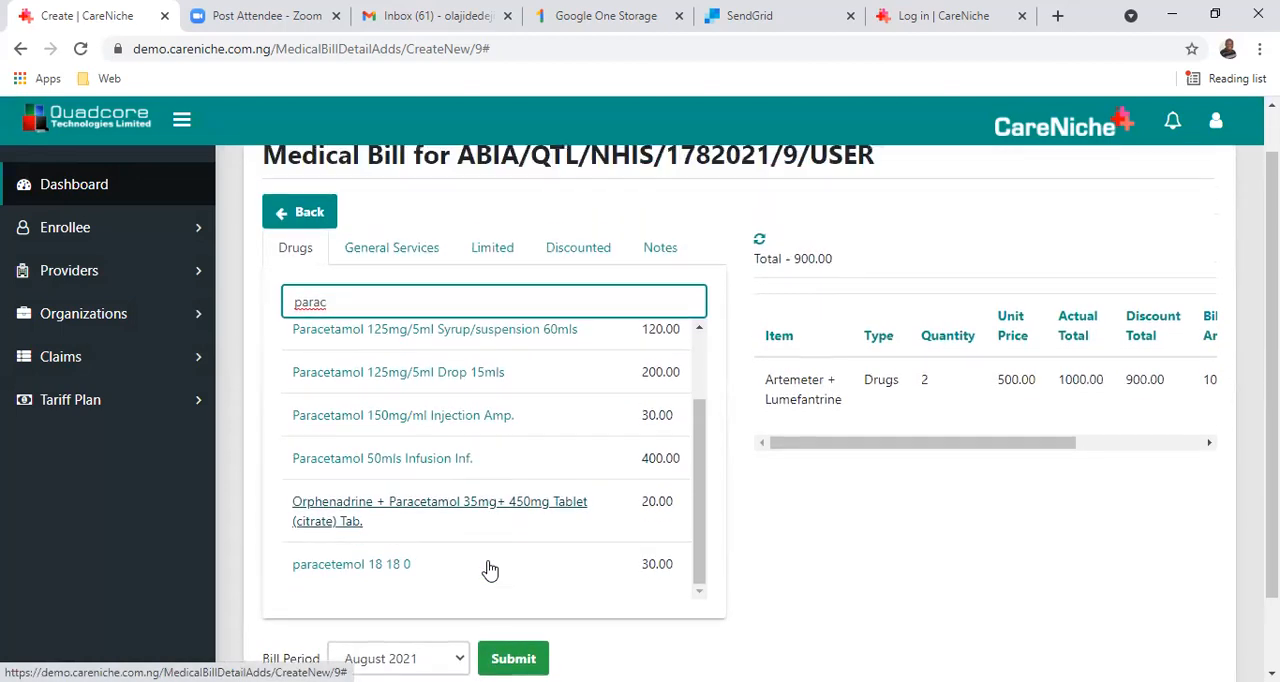
scroll(492, 537, "up", 3)
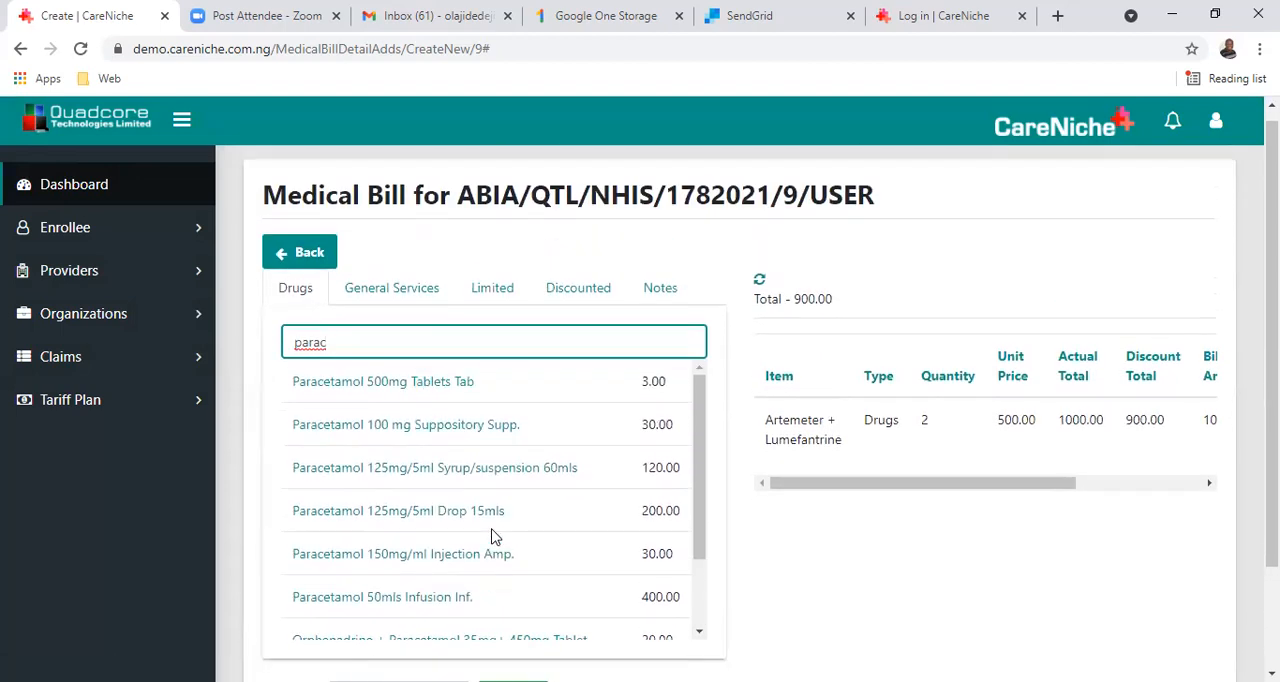
left_click(391, 384)
Fill in the Paracetamol dosage with 2 pills, TDS usage and 3 days.
left_click(489, 318)
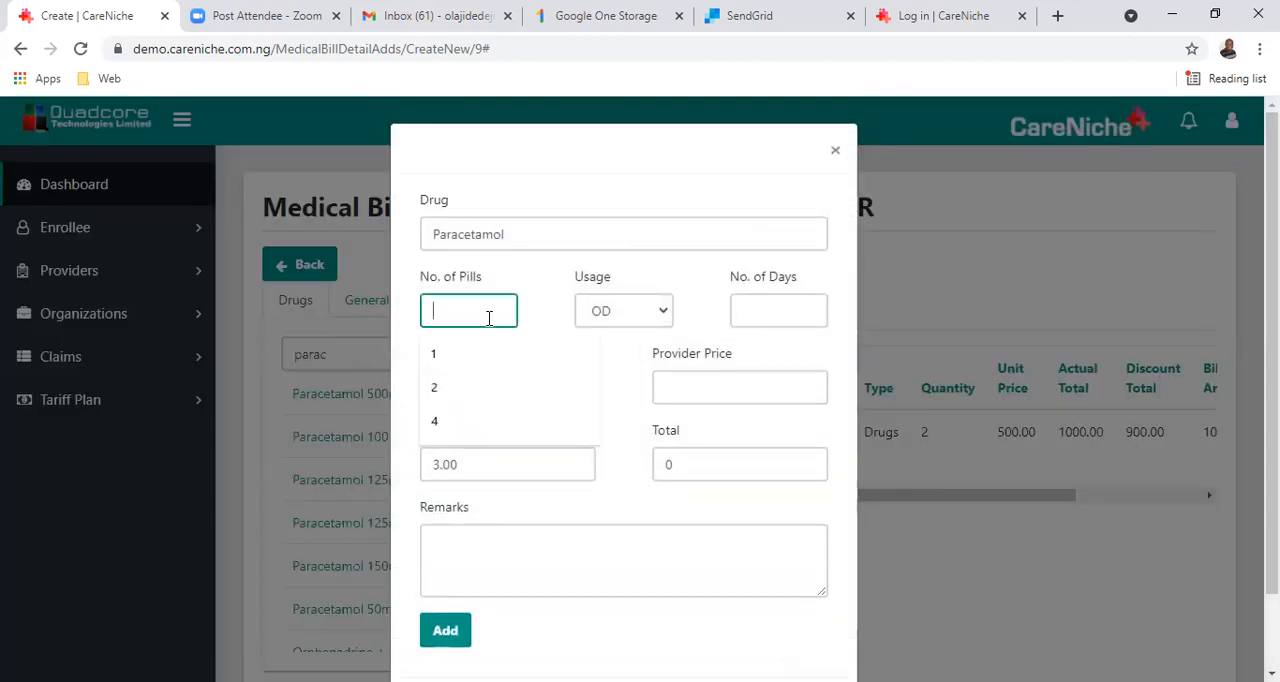
type("2")
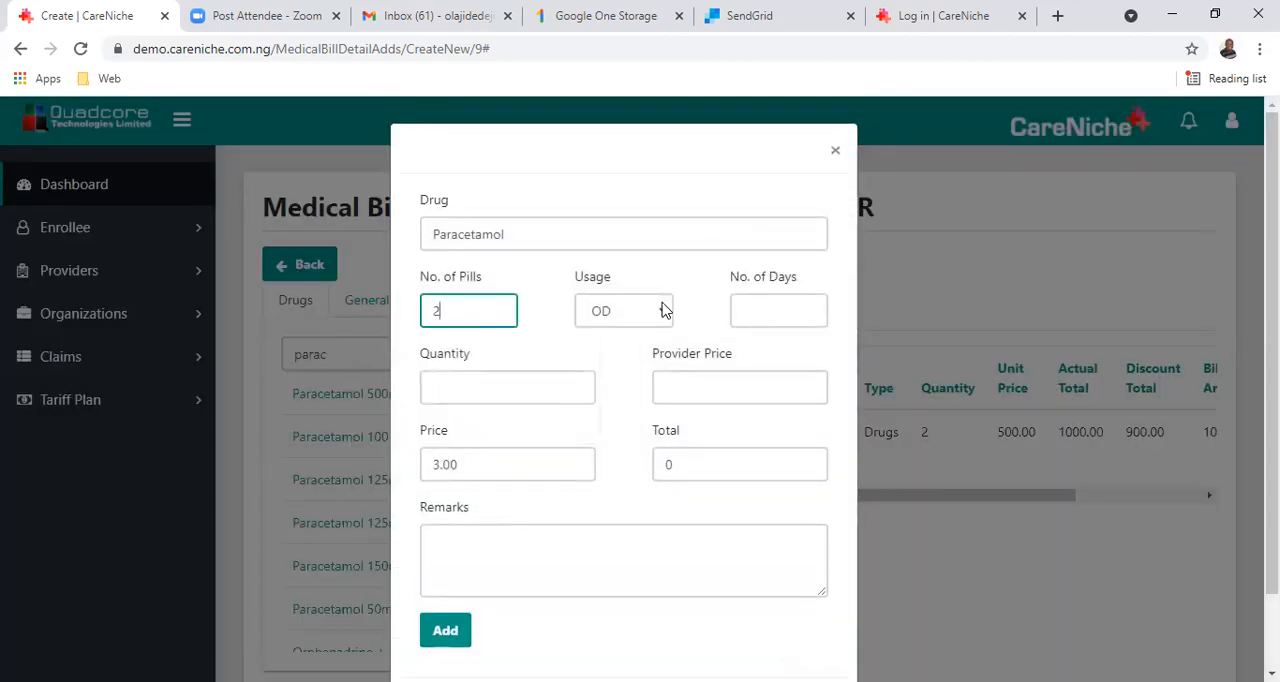
left_click(664, 313)
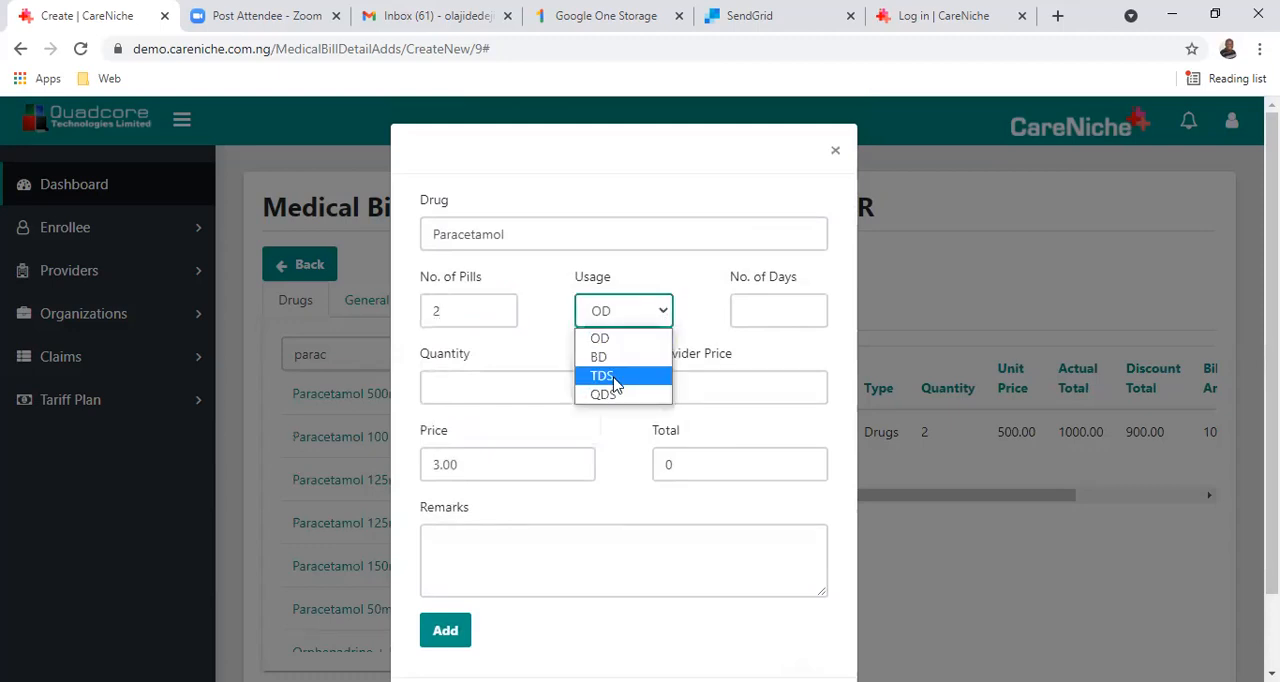
left_click(614, 377)
left_click(812, 317)
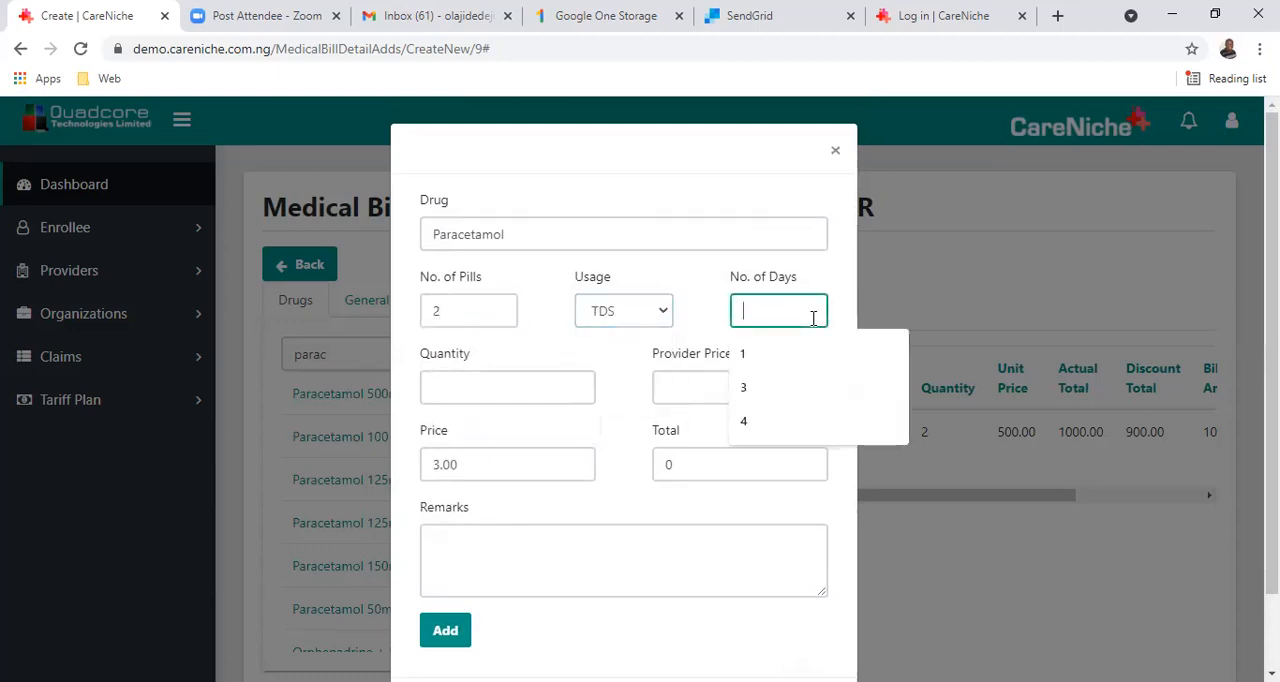
left_click(776, 393)
left_click(716, 394)
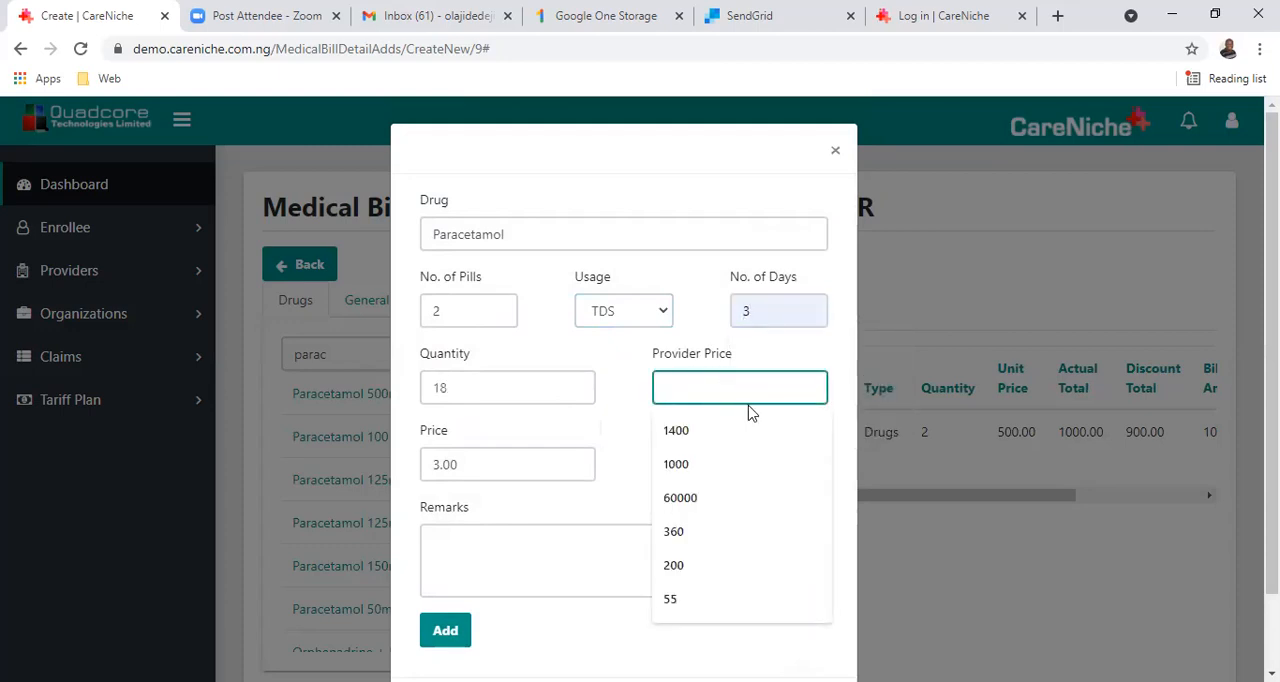
left_click(577, 418)
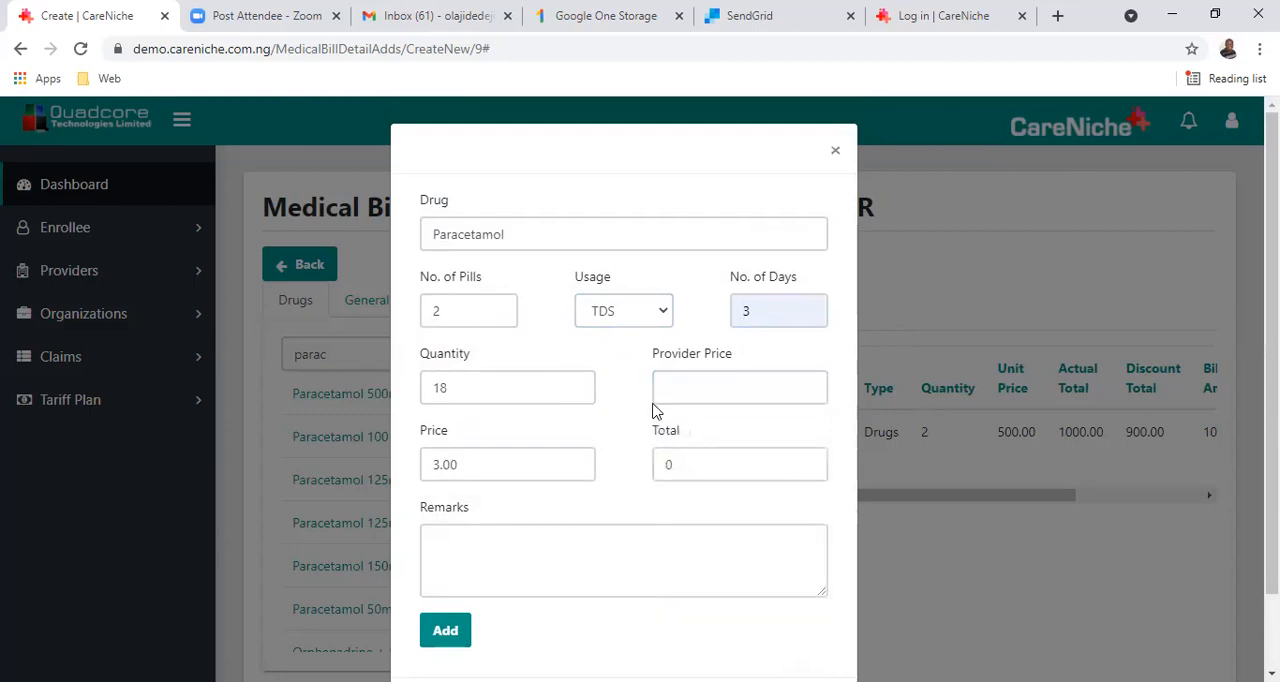
Set the provider price for Paracetamol to 60, re-enter 3 as the number of days, and add the drug to the bill.
left_click(706, 384)
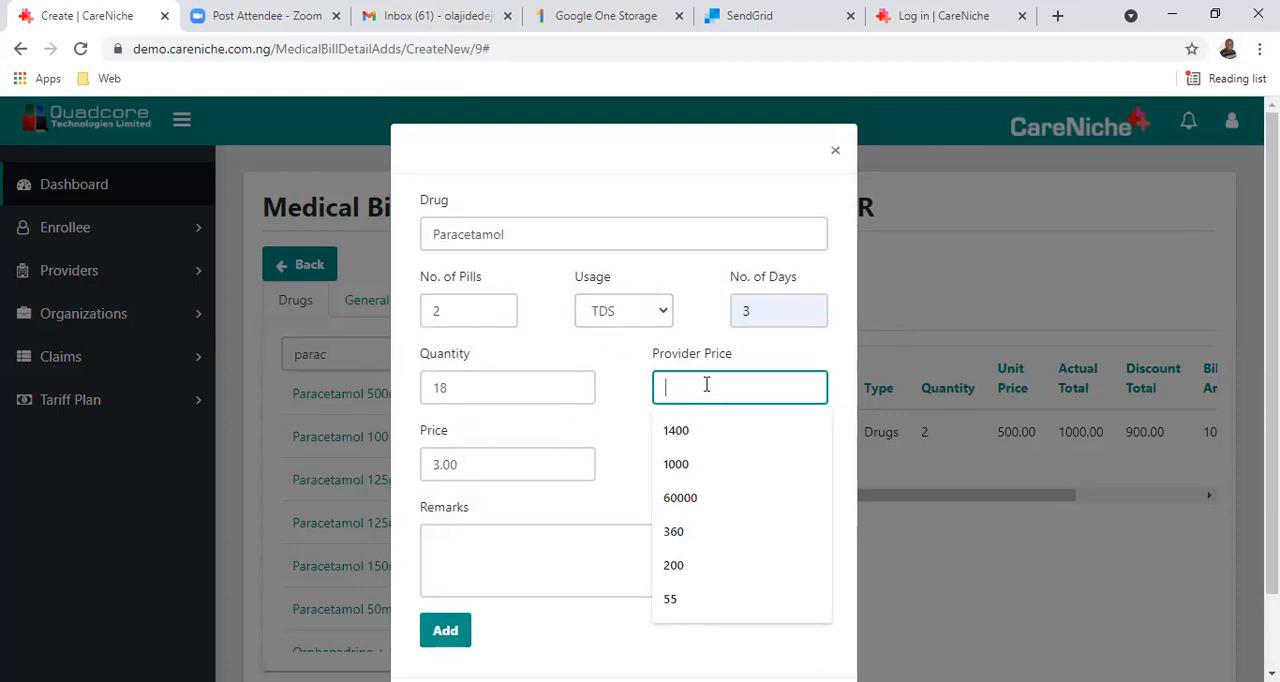
type("60")
key("Tab")
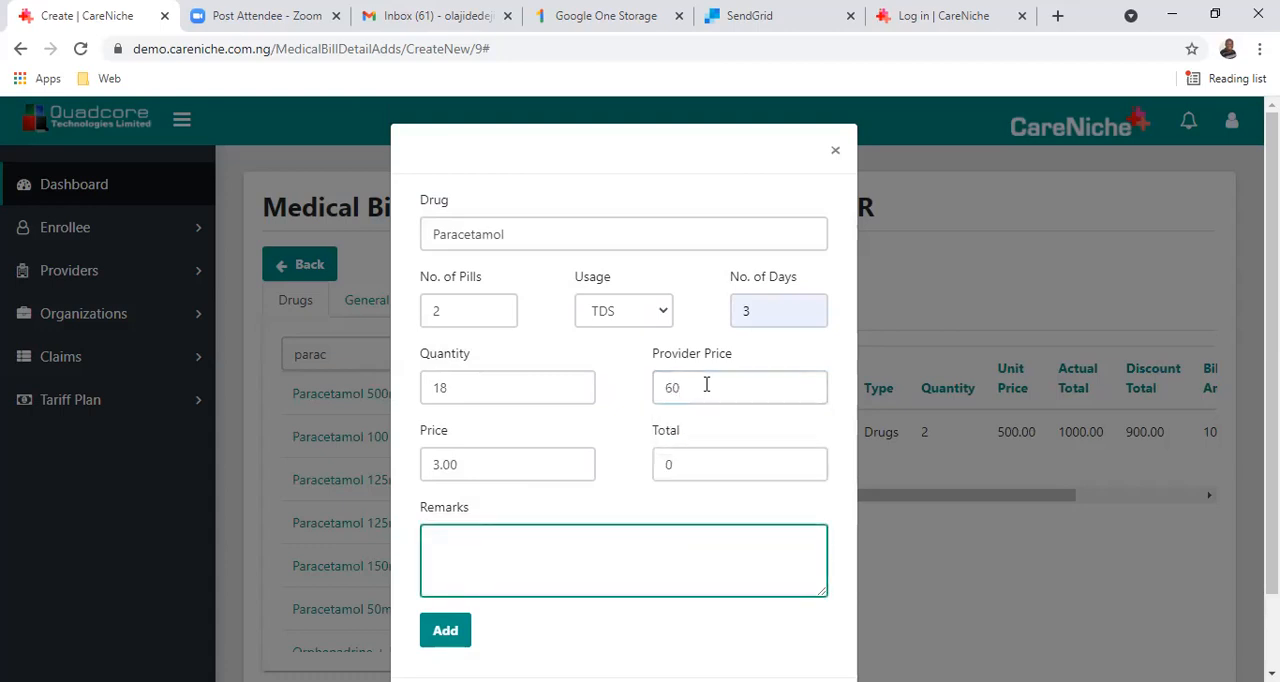
left_click(543, 470)
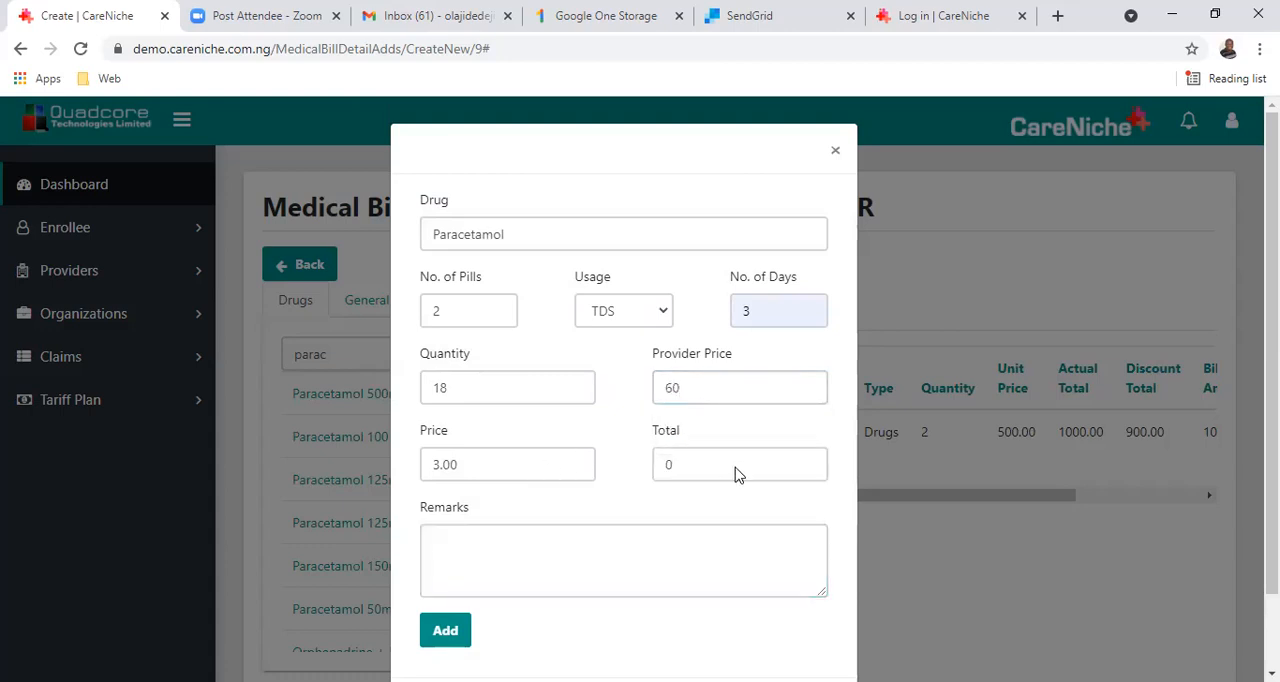
left_click(758, 310)
key("BackSpace")
key("Tab")
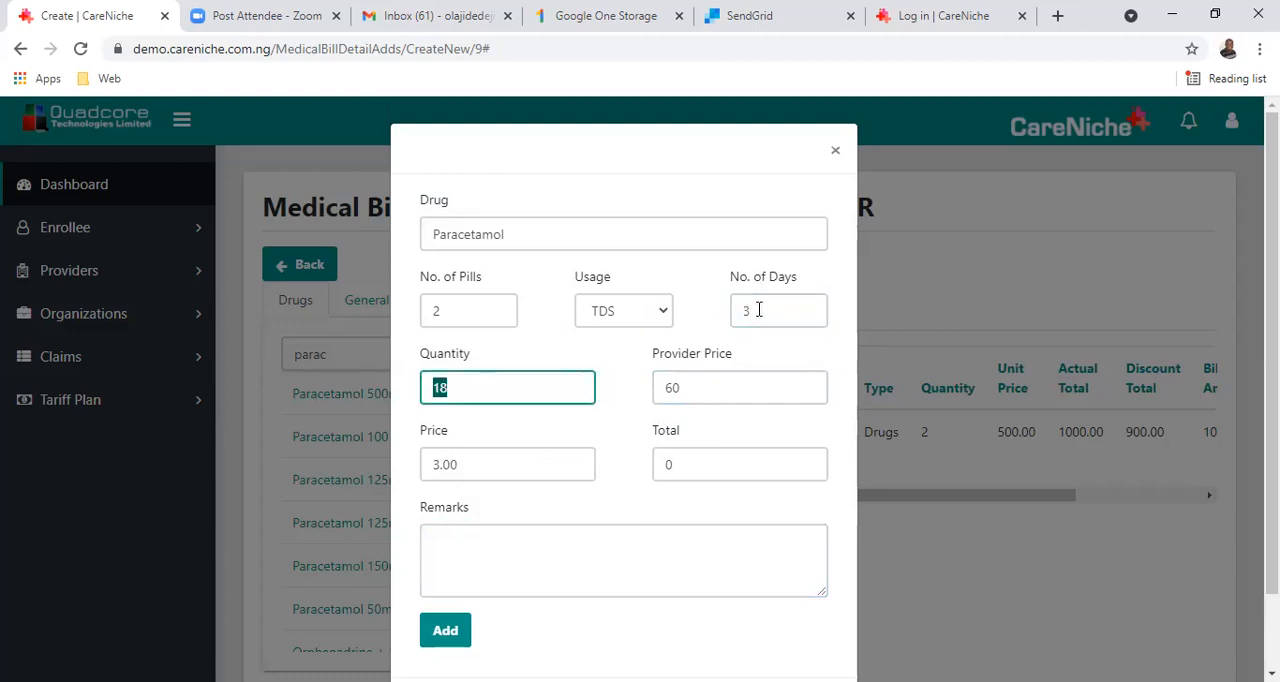
left_click(446, 636)
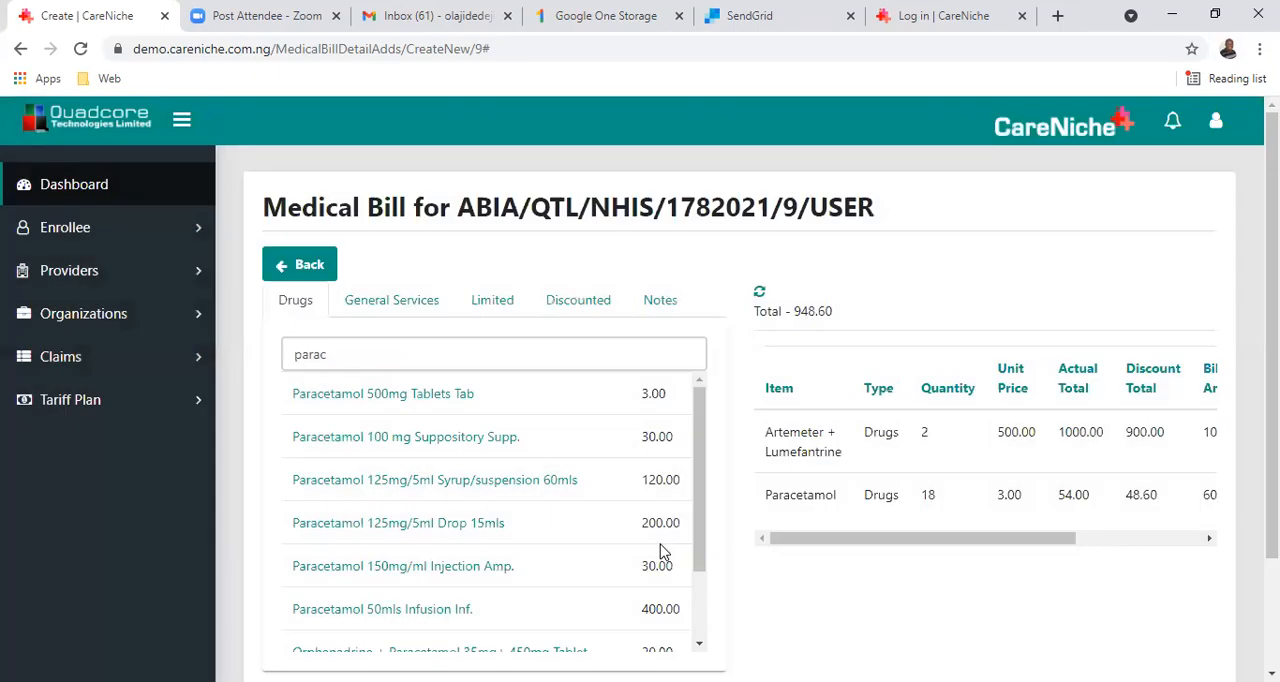
Examine the bill's item table across all columns, including billed amounts and actions, and the bill period area below.
left_click_drag(929, 540, 1050, 538)
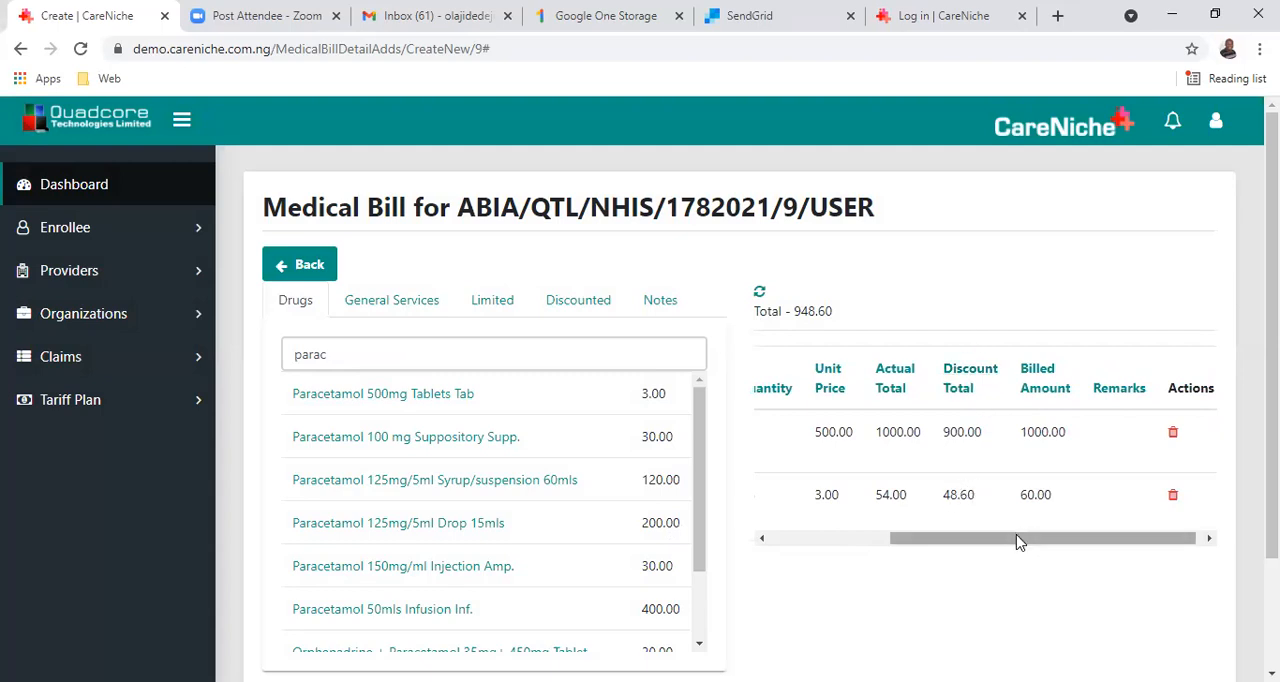
left_click_drag(978, 548, 886, 556)
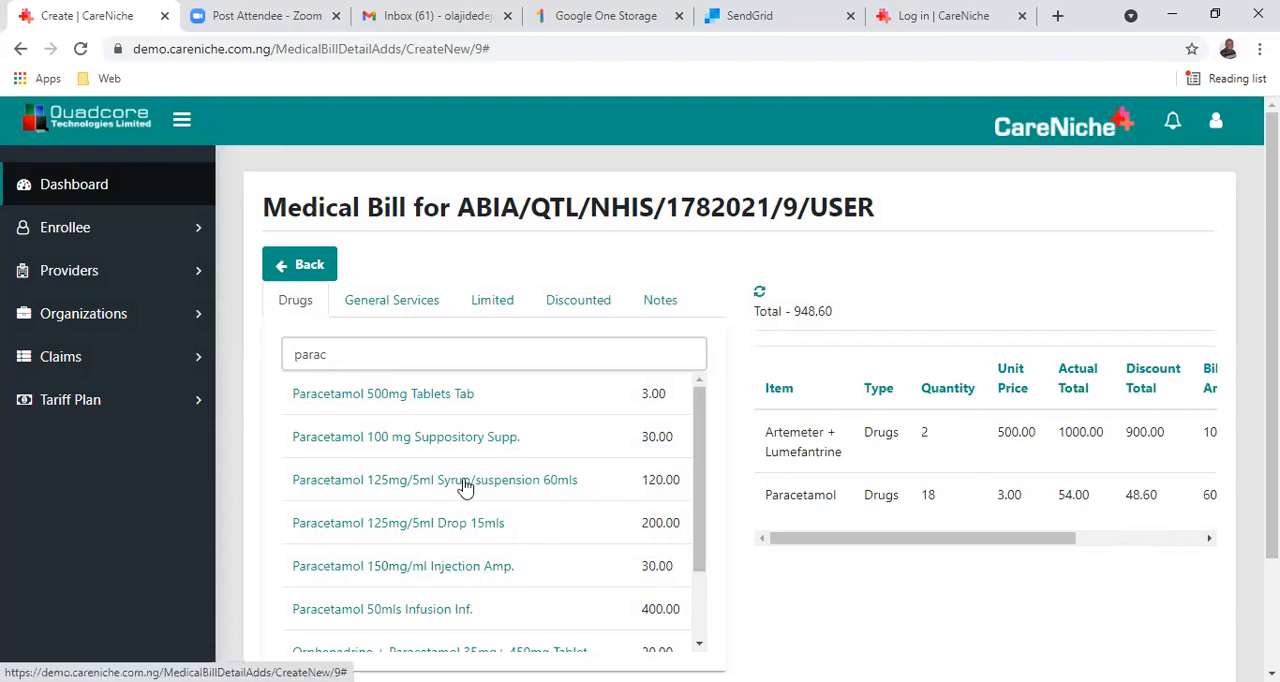
scroll(571, 339, "down", 2)
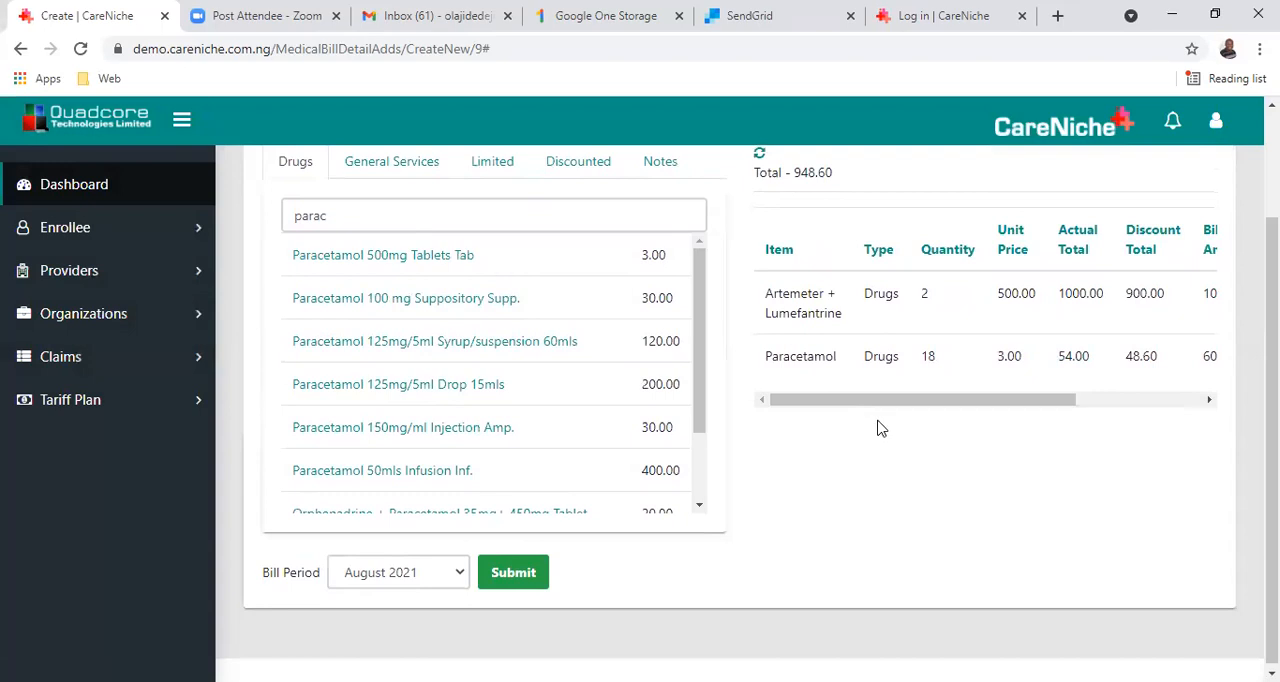
scroll(911, 296, "up", 1)
scroll(911, 296, "down", 1)
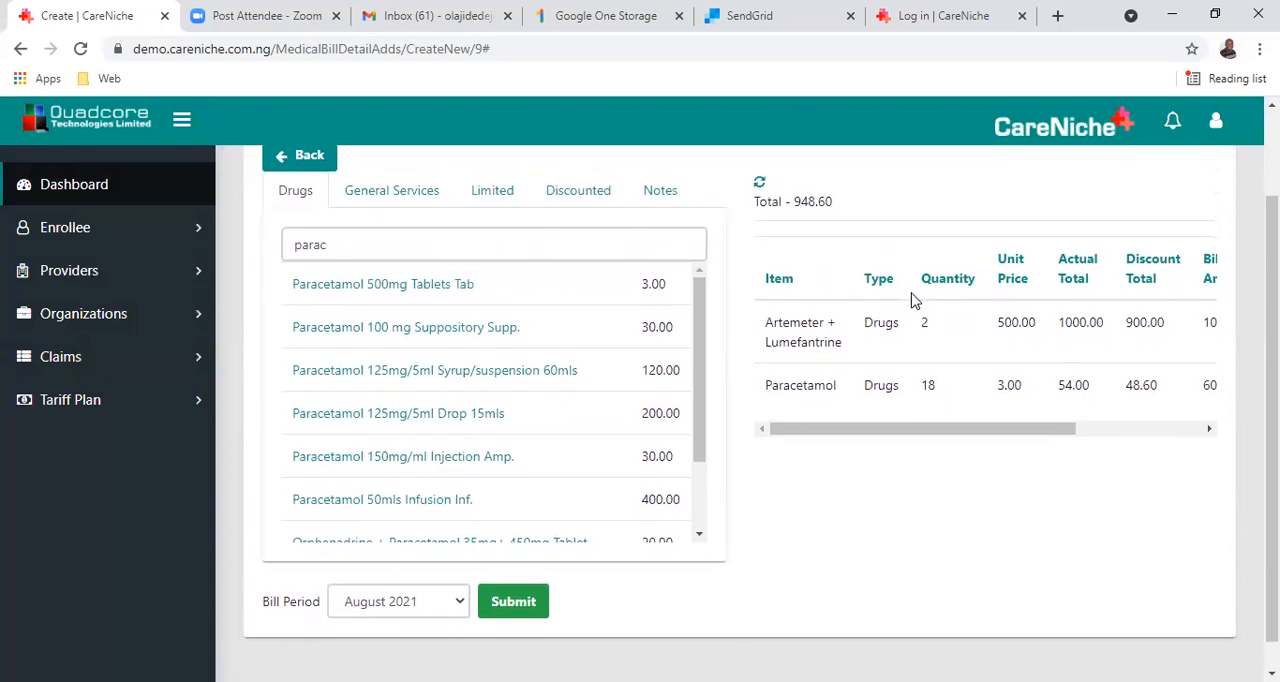
scroll(846, 283, "up", 1)
scroll(843, 285, "up", 1)
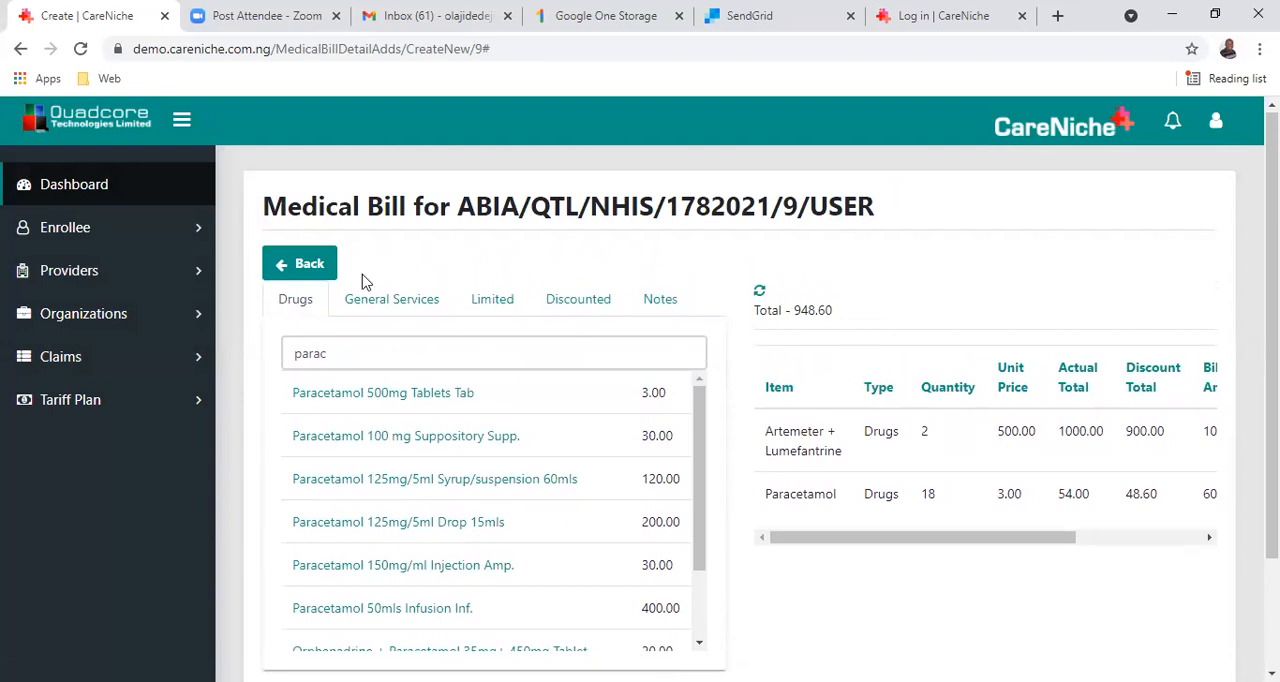
Return to the billing period summary, view August 2021's providers, and reopen the Abia State University Teaching Hospital bill for adding items.
left_click(322, 270)
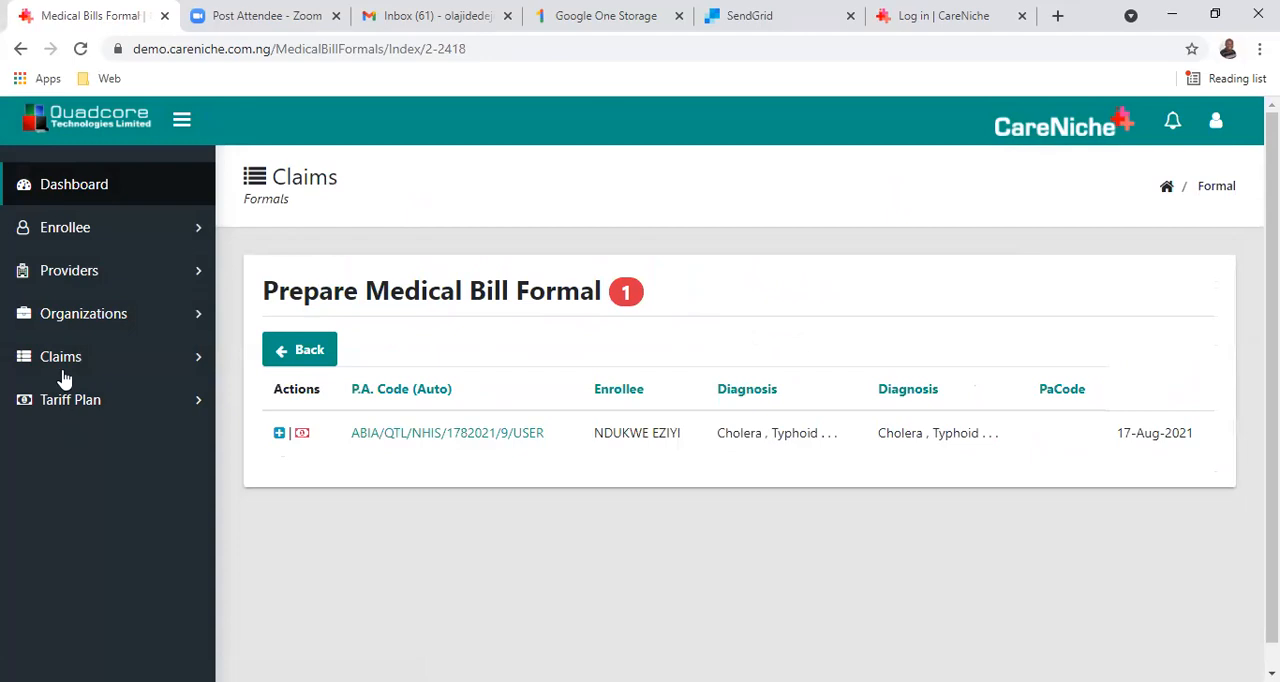
left_click(296, 362)
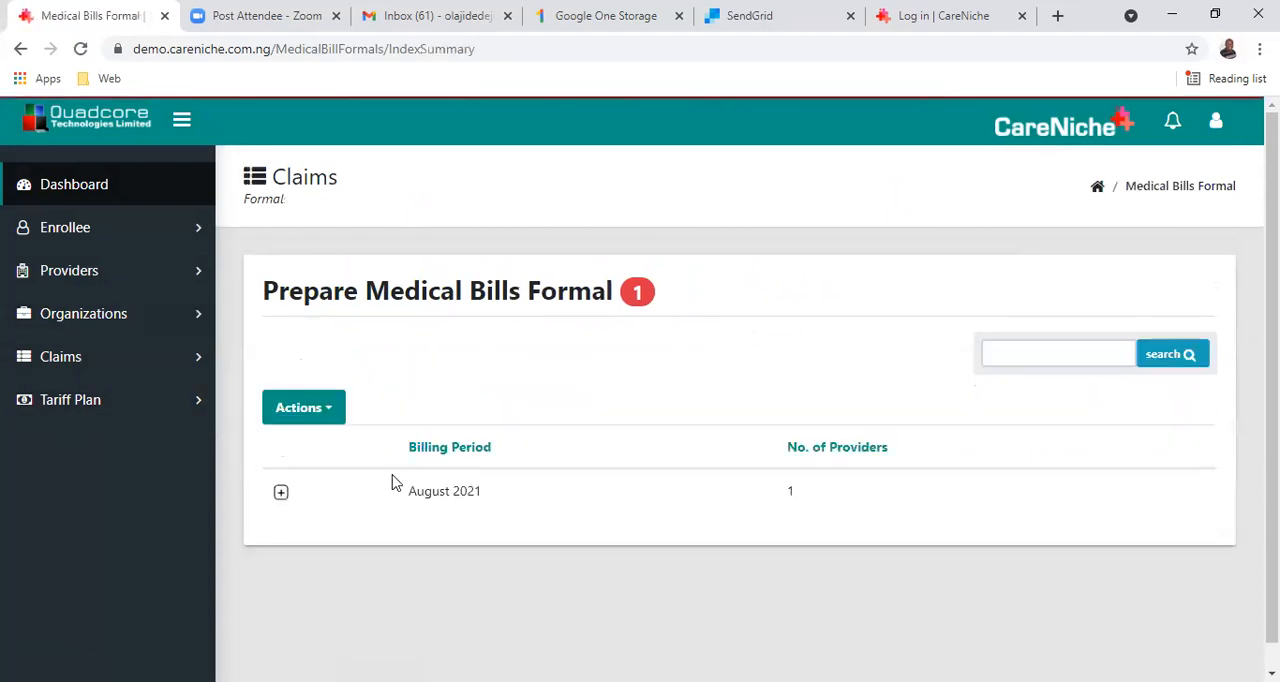
left_click(282, 498)
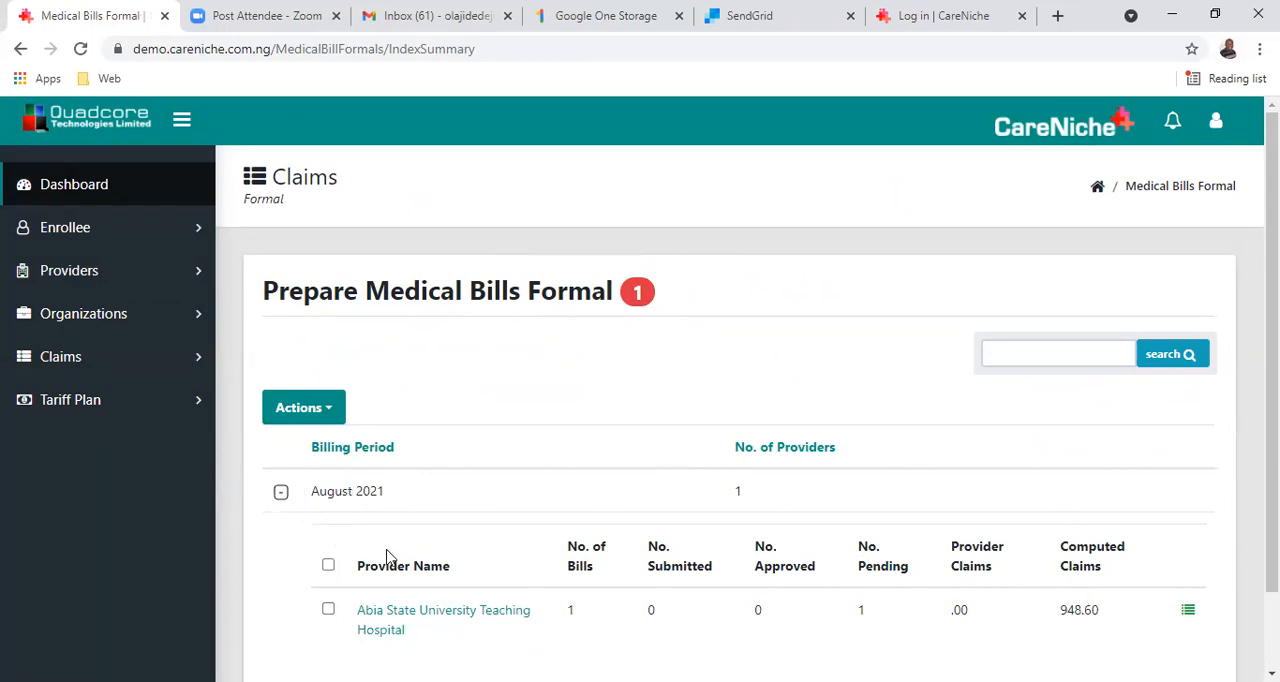
left_click(398, 620)
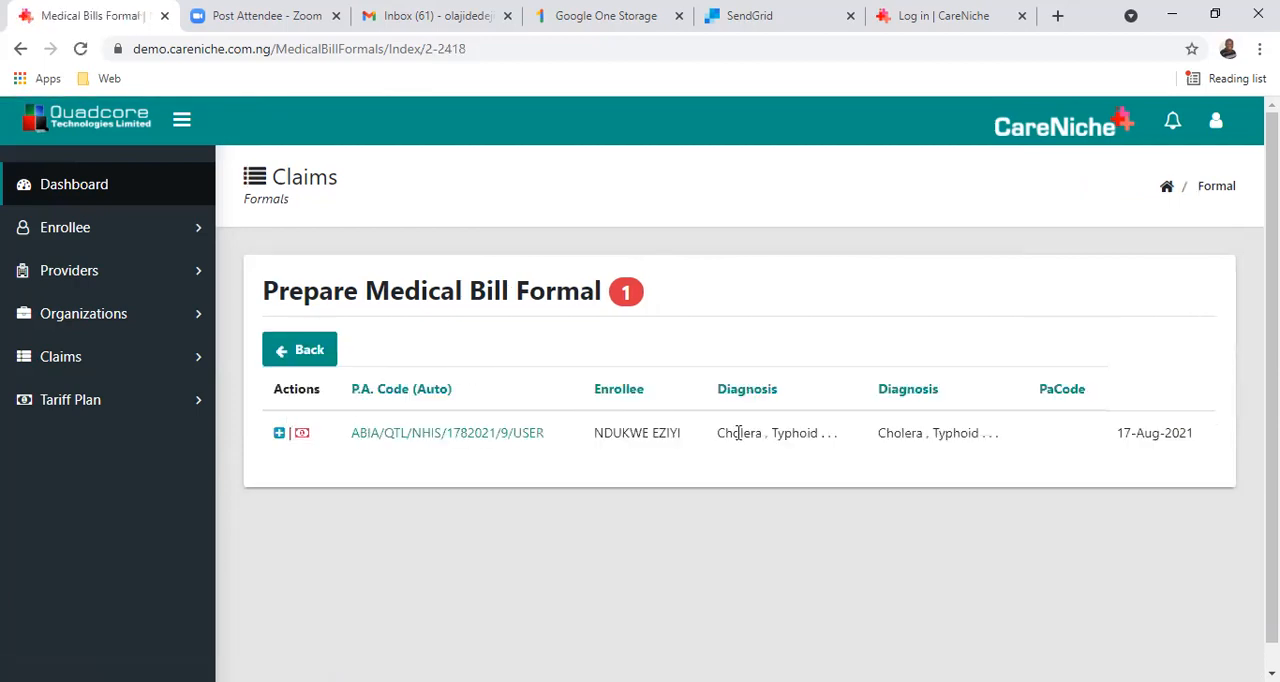
left_click(279, 437)
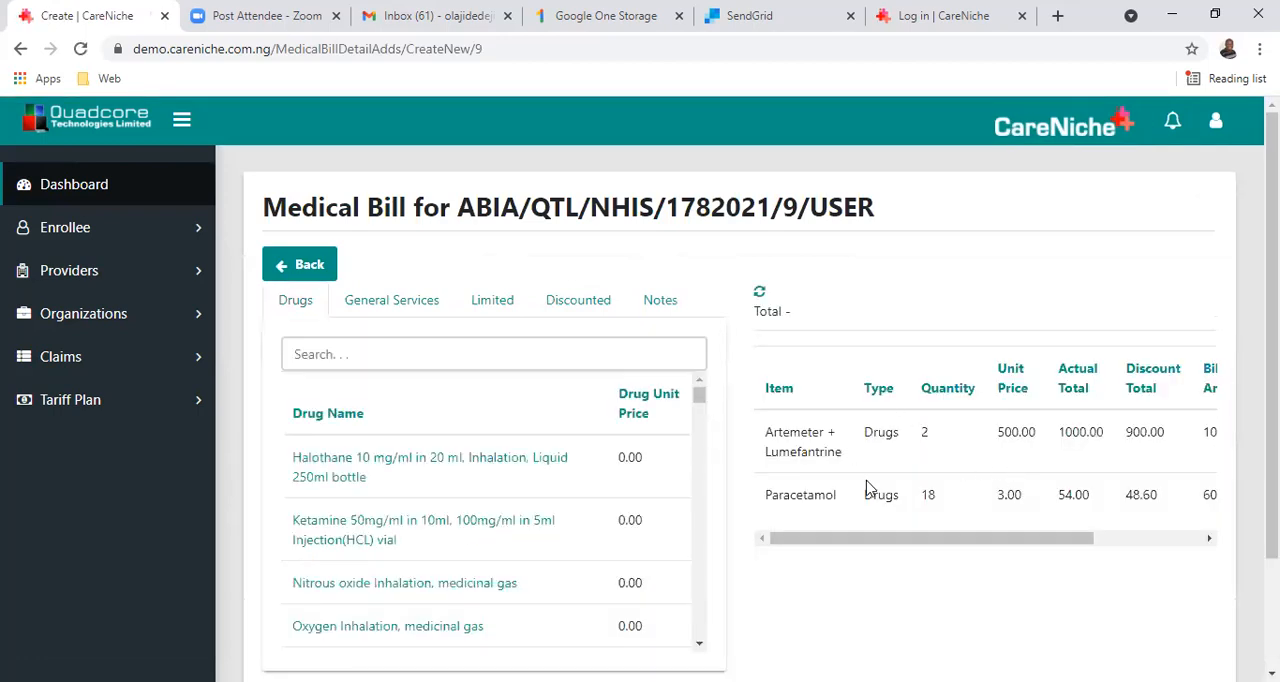
Search the general services on the bill for "plasmo".
left_click(400, 307)
left_click(398, 354)
type("m")
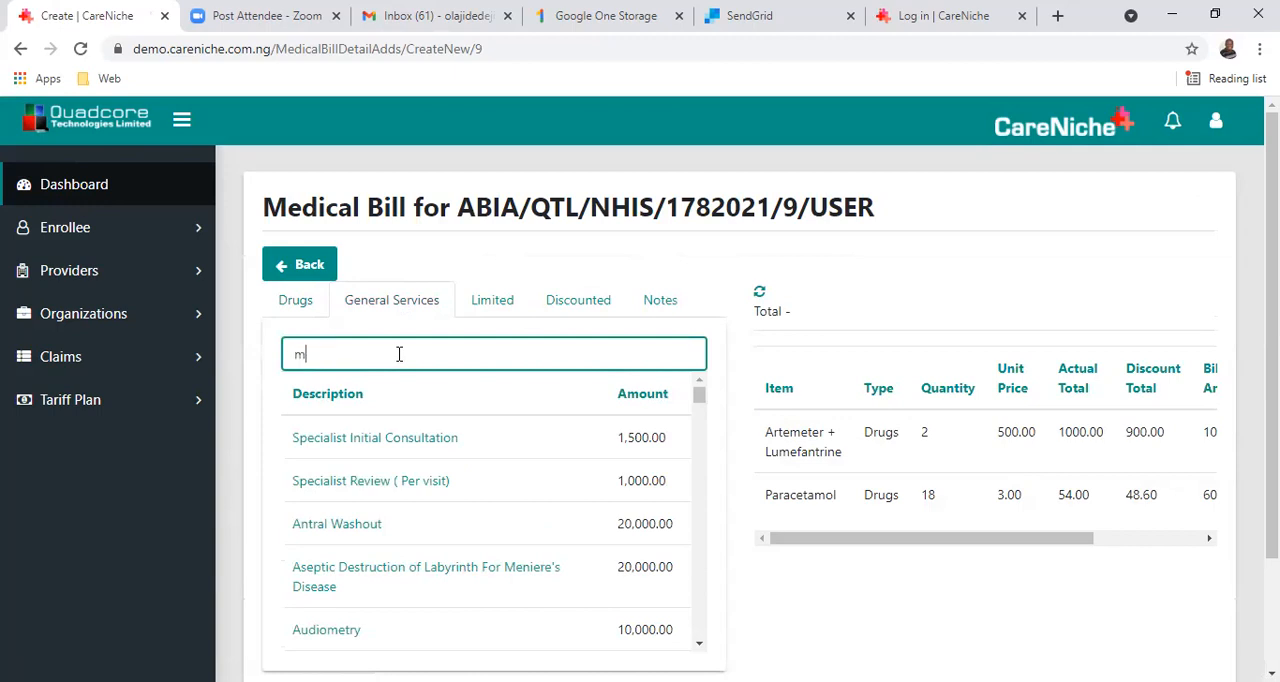
key("BackSpace")
type("p")
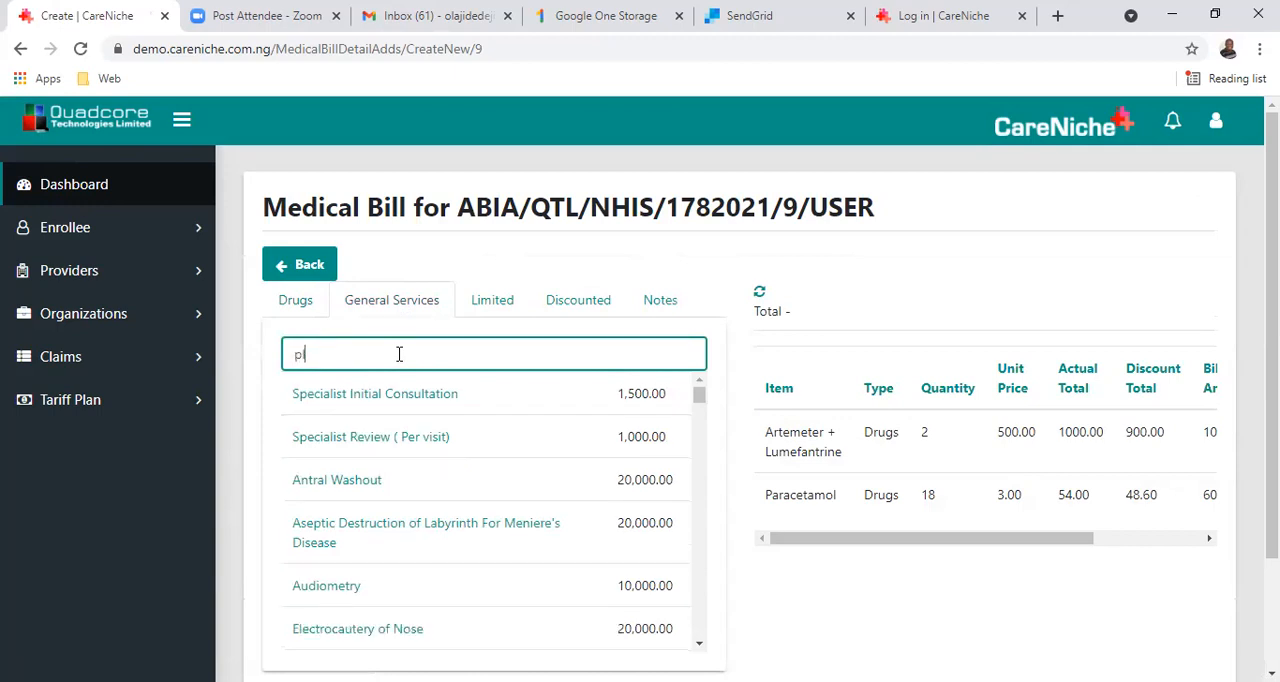
type("lasmo")
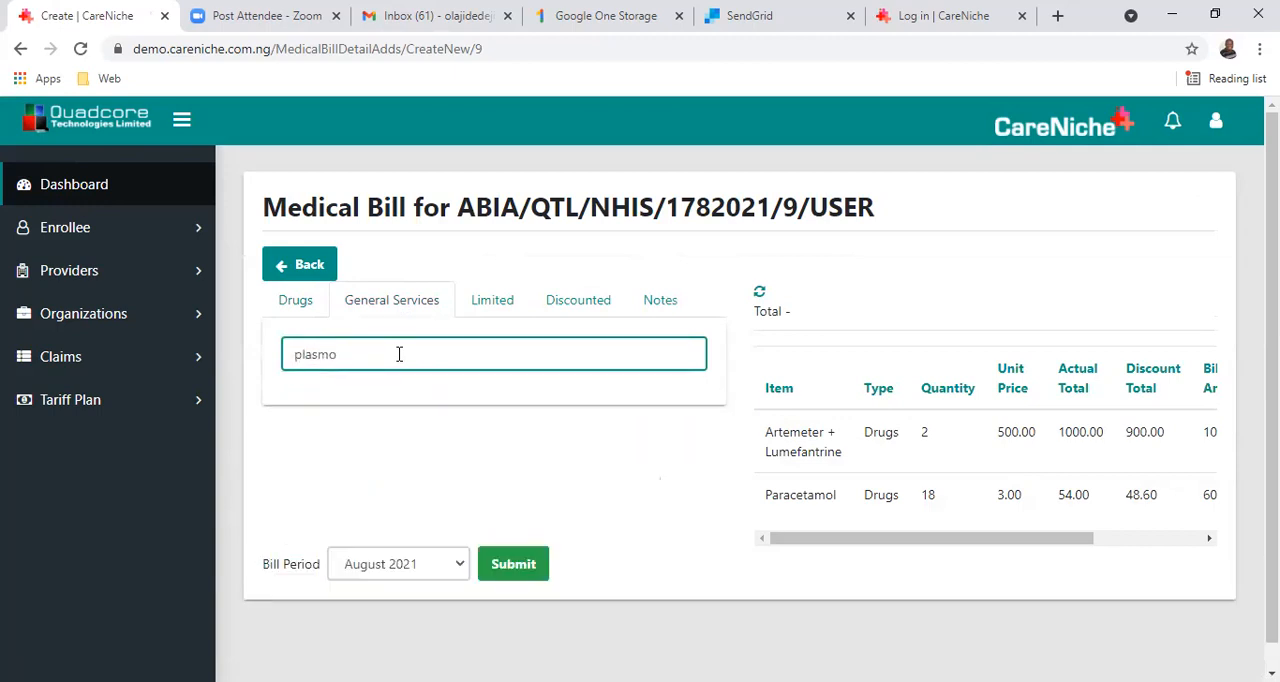
Search the general services for "malar" instead and open the entry form for BLOOD Malaria Parasites.
key("BackSpace")
key("BackSpace")
key("BackSpace")
key("BackSpace")
key("BackSpace")
key("BackSpace")
type("mal")
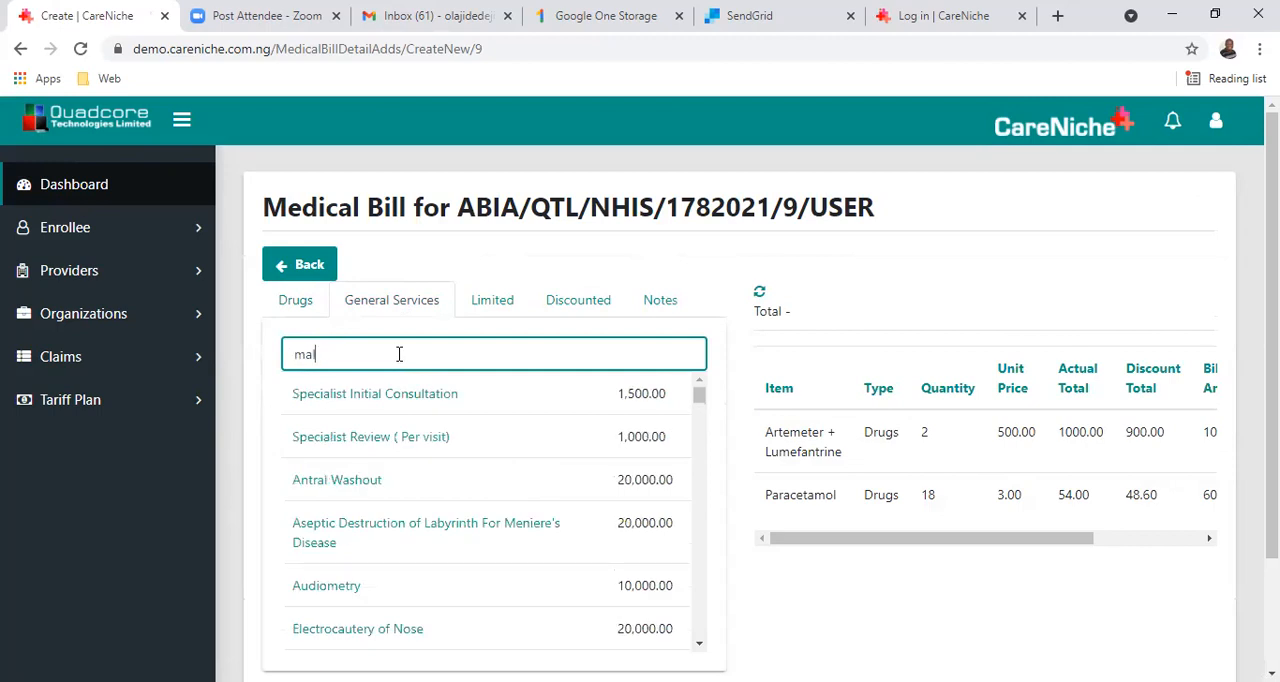
type("ar")
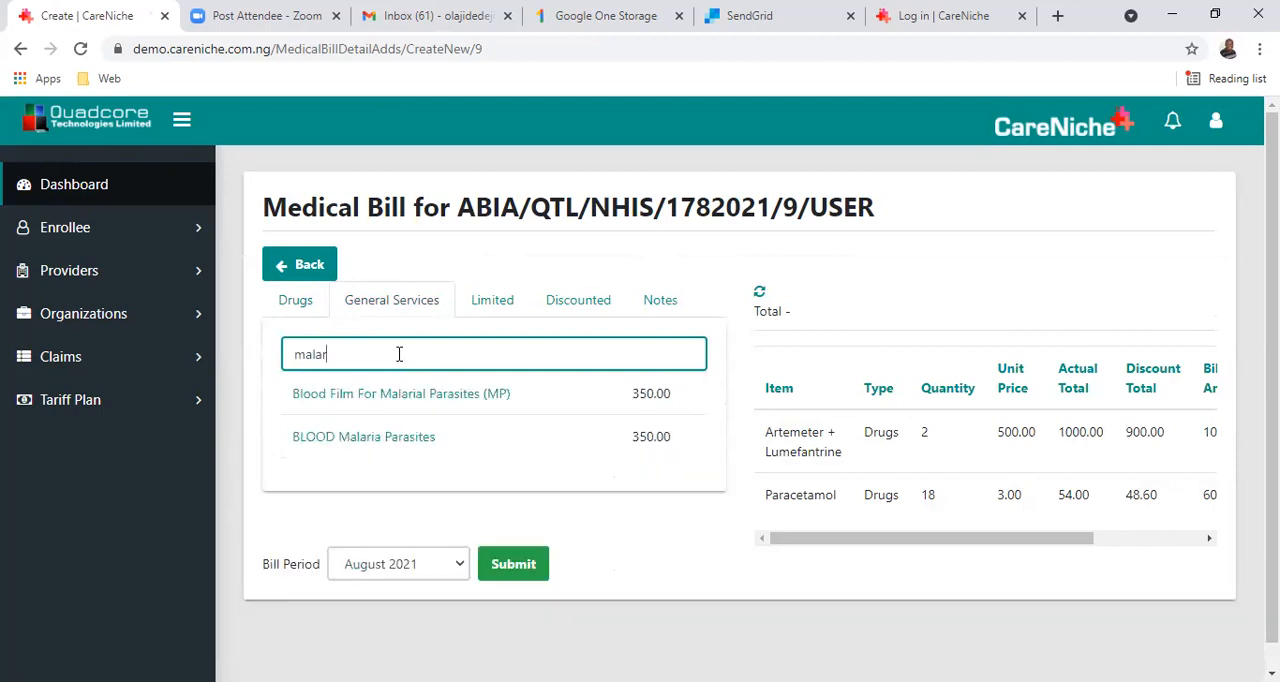
left_click(388, 440)
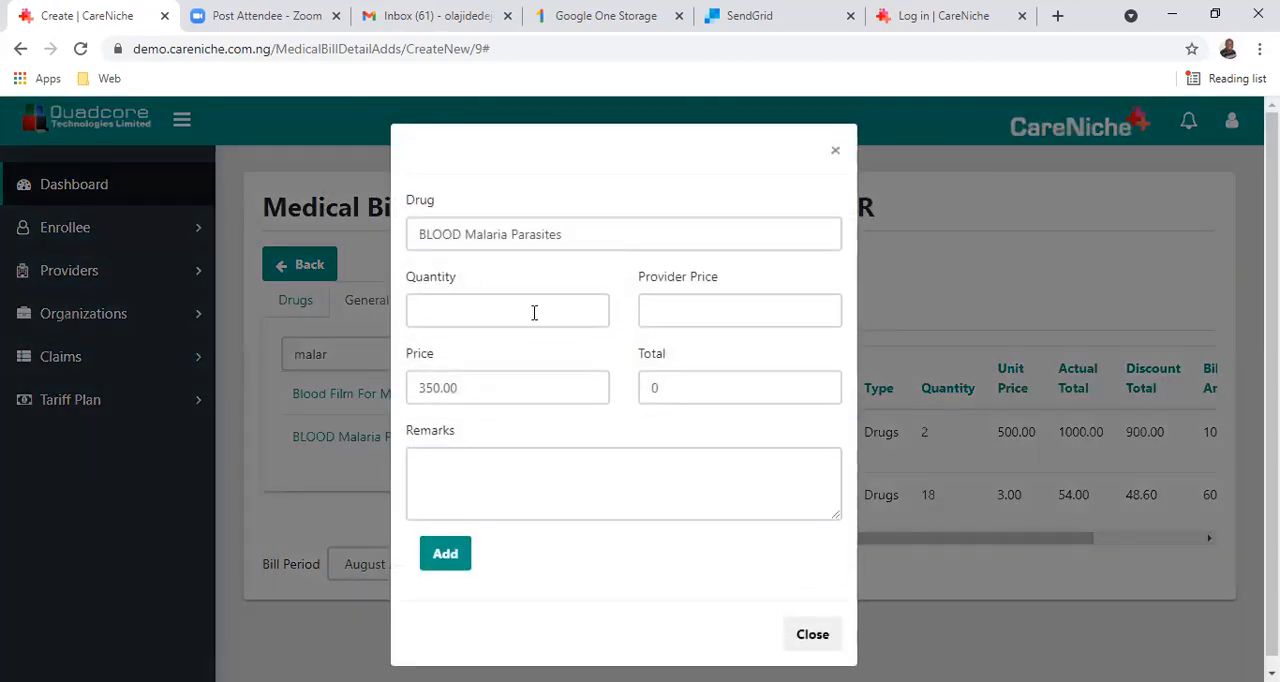
Set the quantity for BLOOD Malaria Parasites to 1 and the provider price to 350, and add the service to the bill.
left_click(534, 313)
left_click(525, 358)
left_click(695, 317)
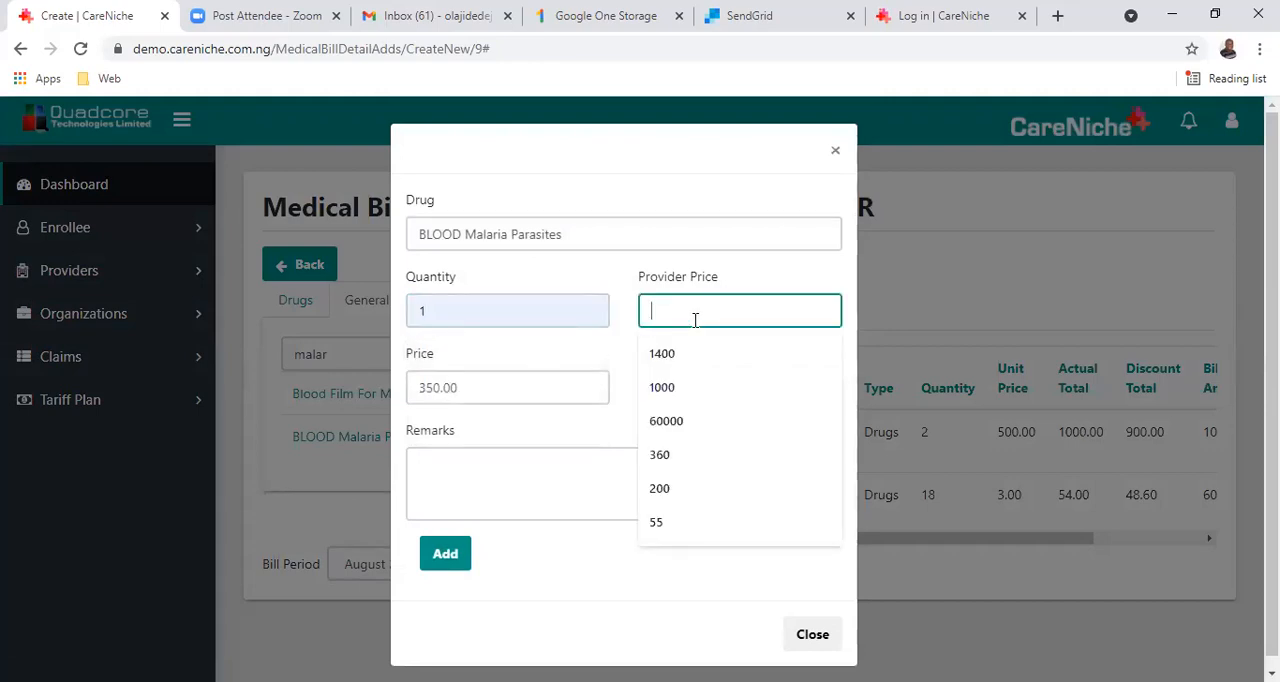
type("350")
key("Tab")
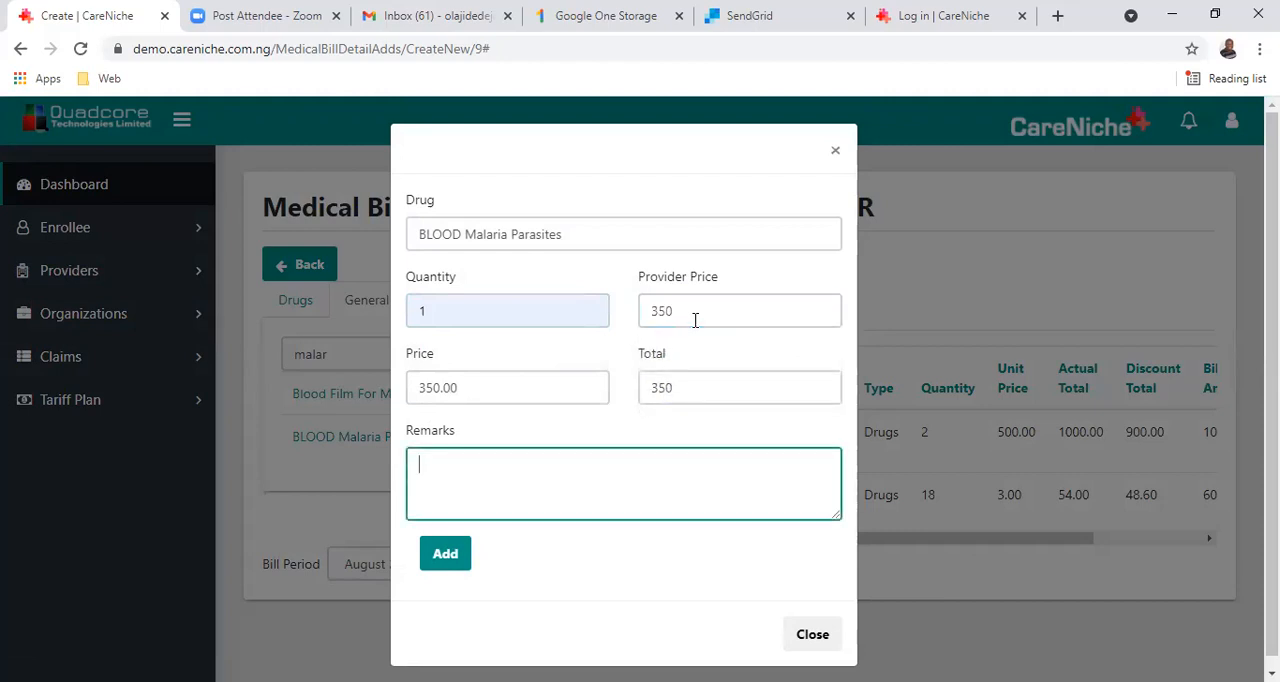
left_click(695, 391)
left_click(451, 563)
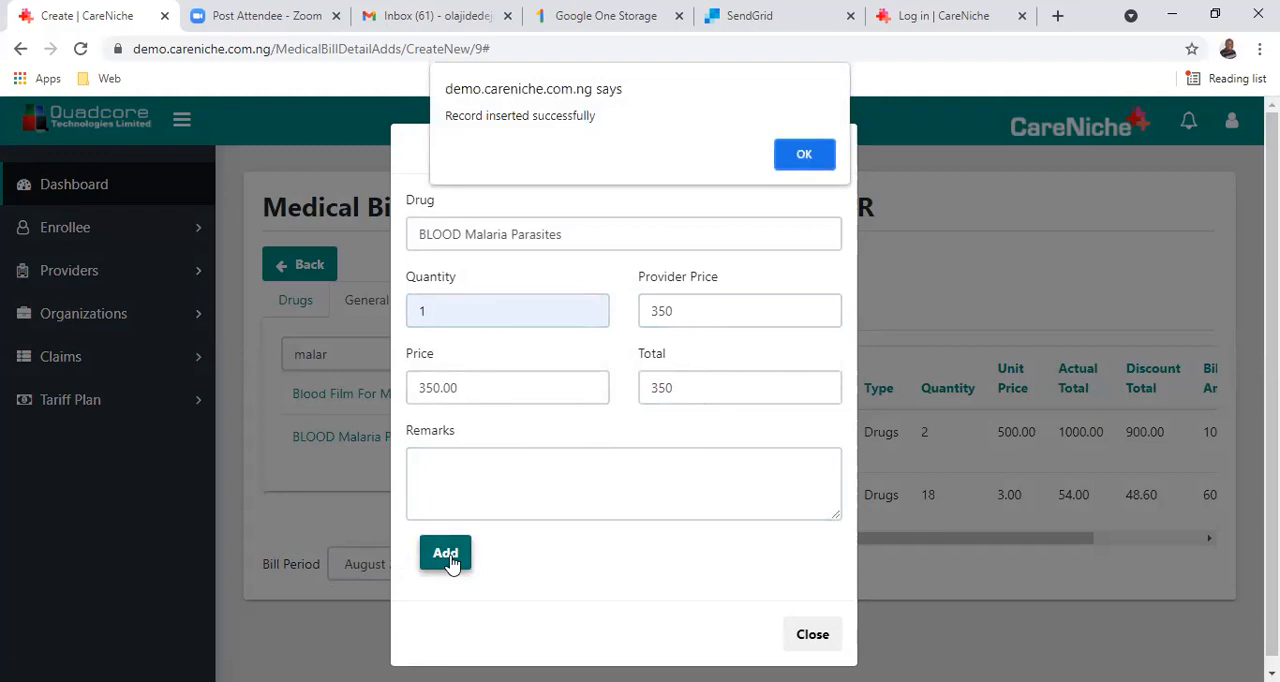
left_click(815, 157)
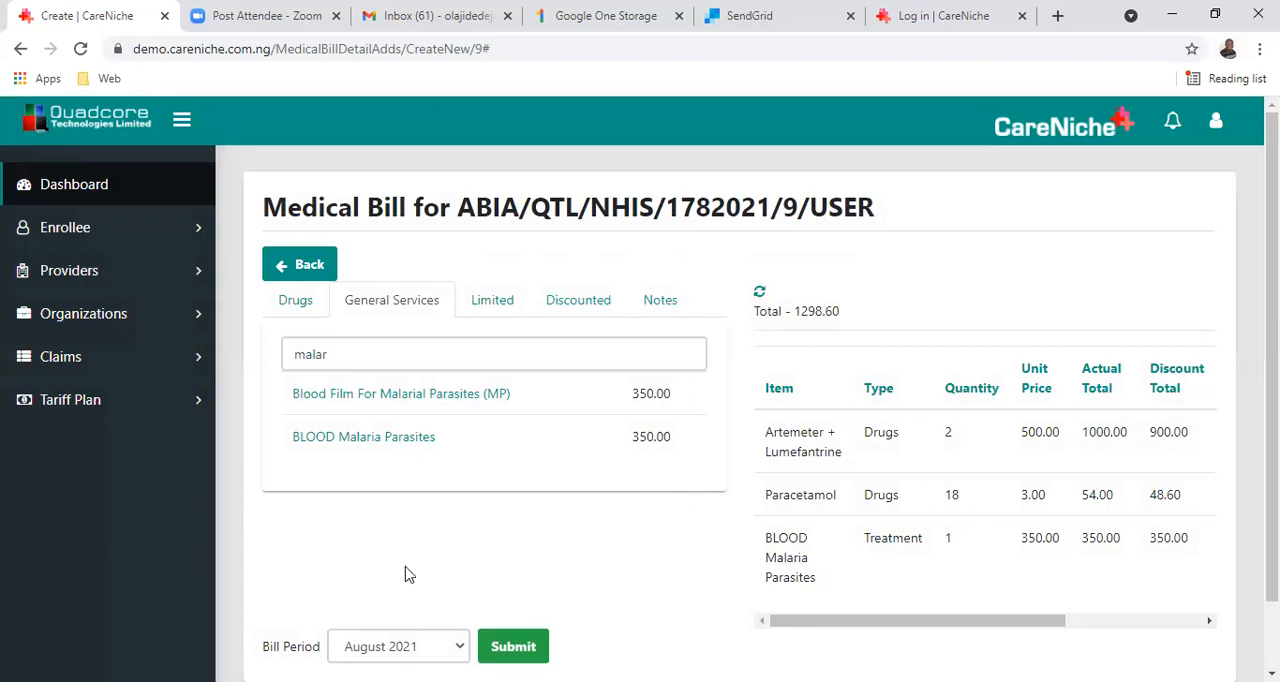
Choose August 2021 as the bill period for the medical bill and submit it.
scroll(403, 565, "down", 1)
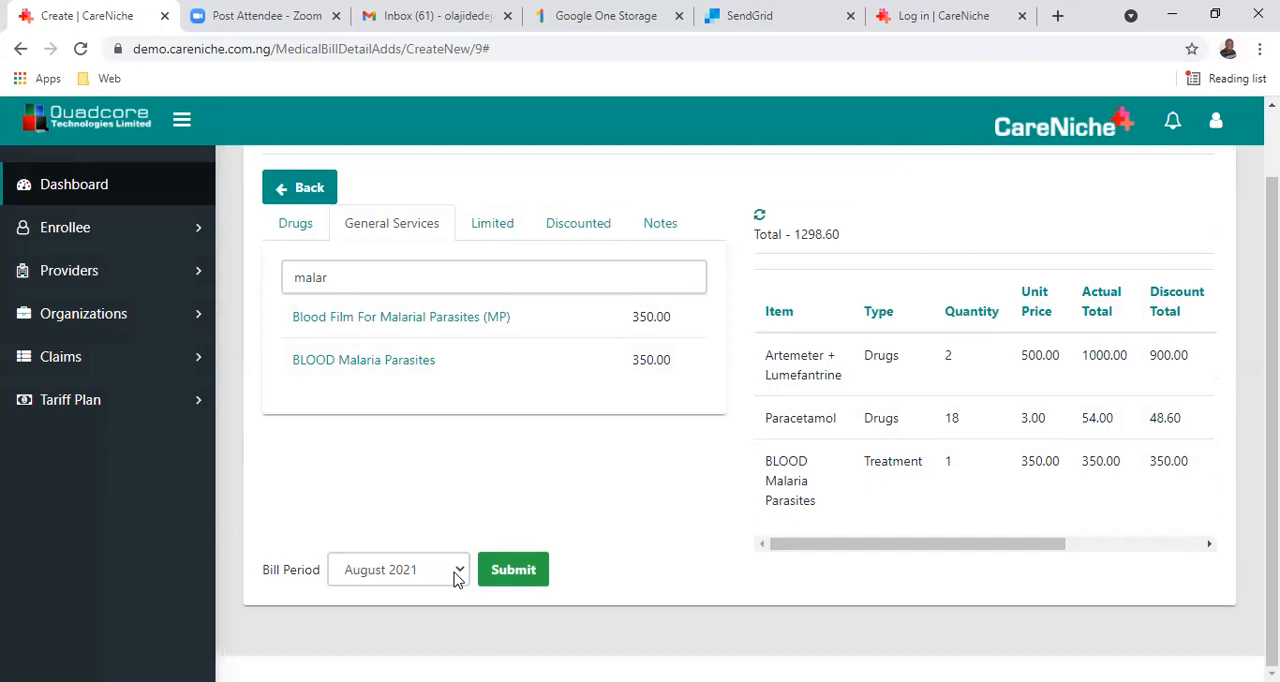
left_click(455, 578)
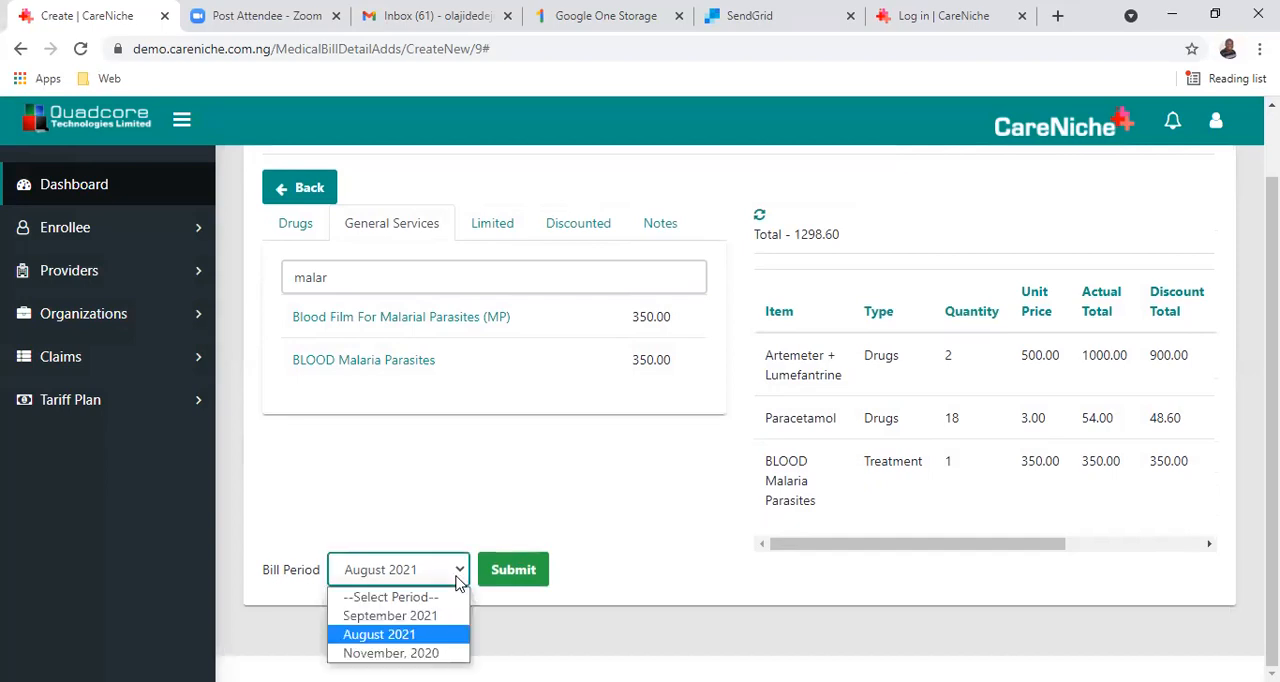
left_click(408, 641)
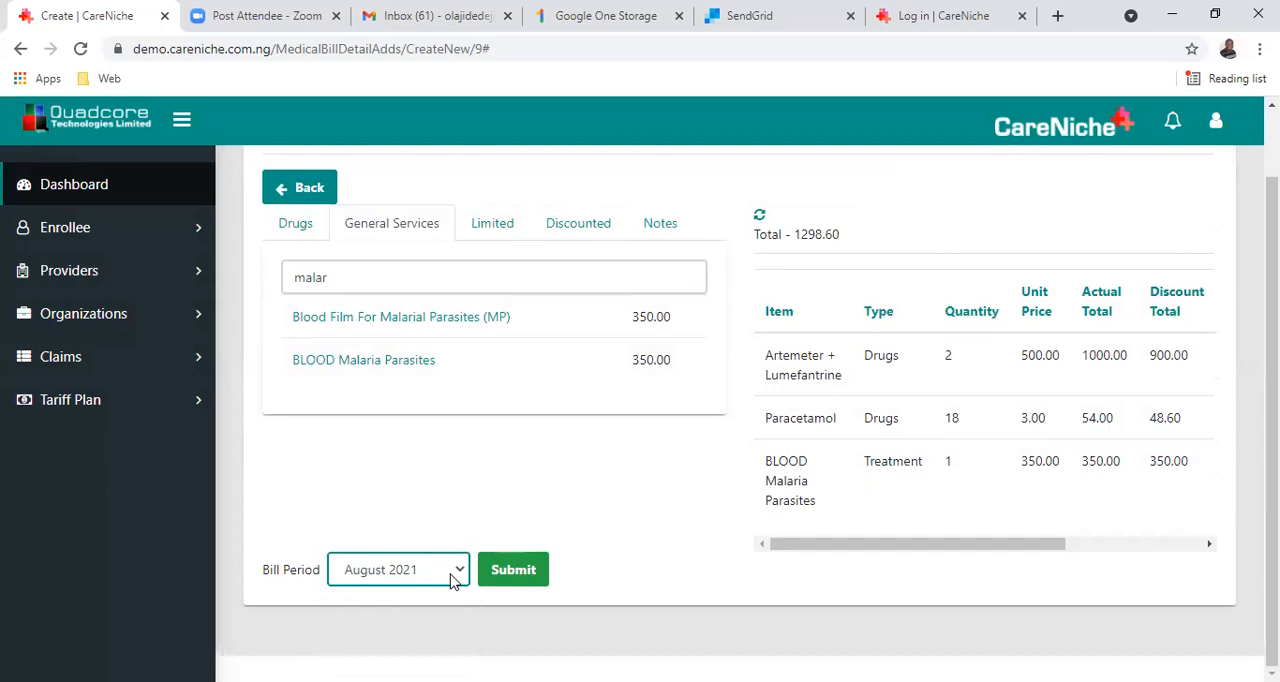
left_click(455, 580)
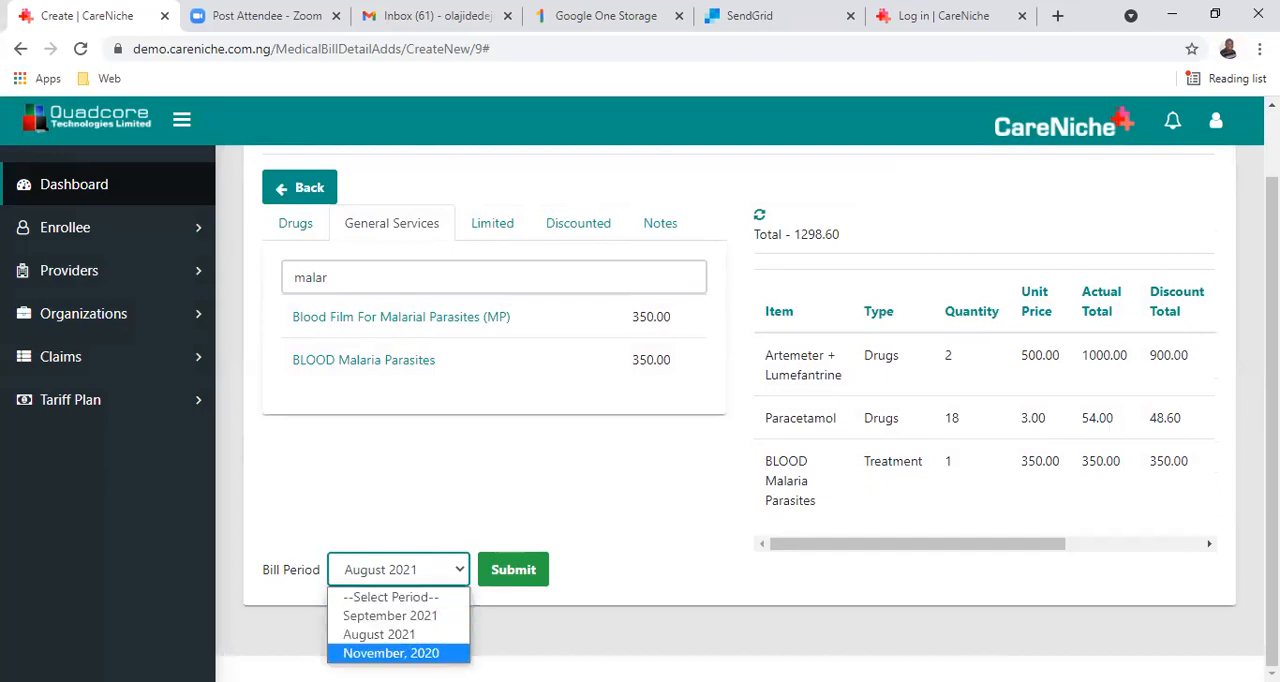
left_click(437, 634)
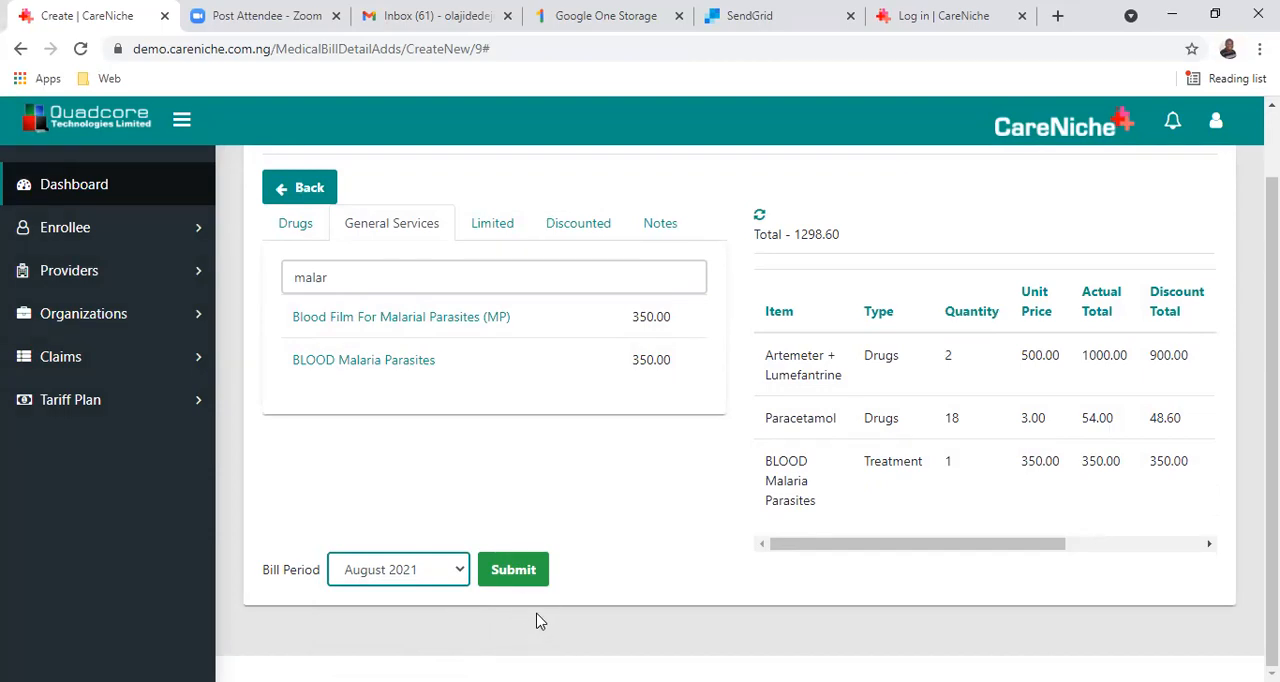
left_click(527, 572)
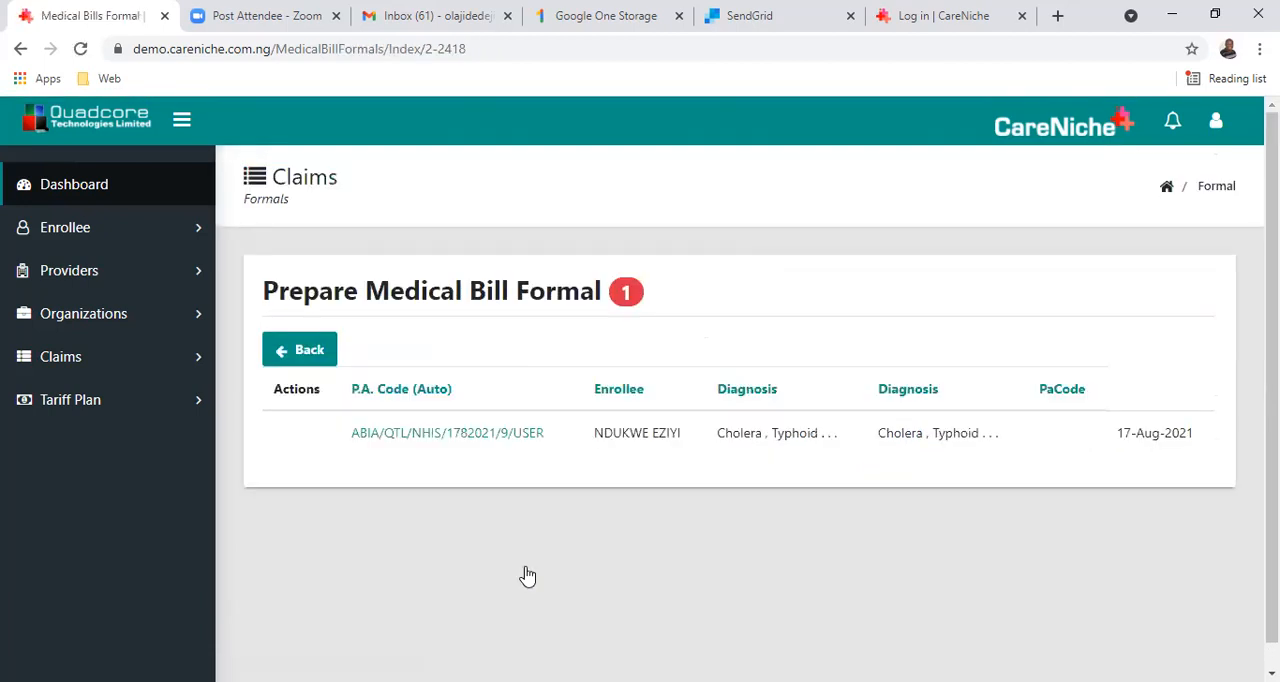
Return to the billing period summary and open Abia State University Teaching Hospital's bills under August 2021.
left_click(313, 358)
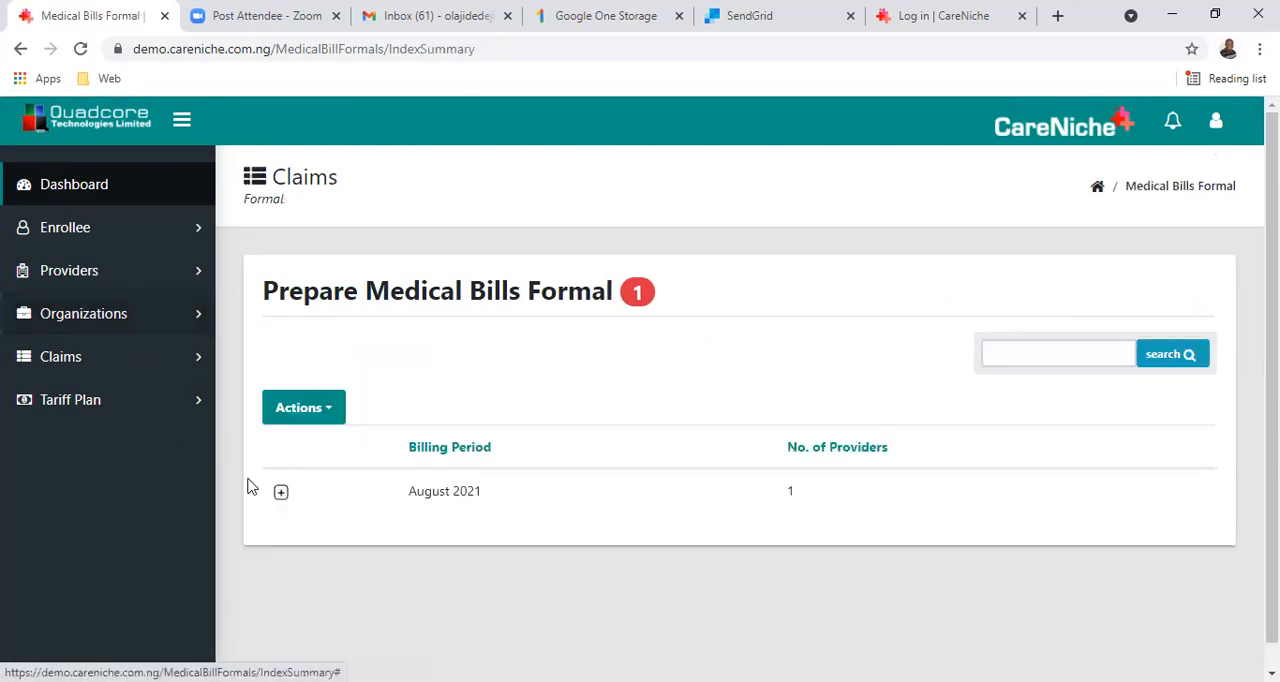
left_click(281, 495)
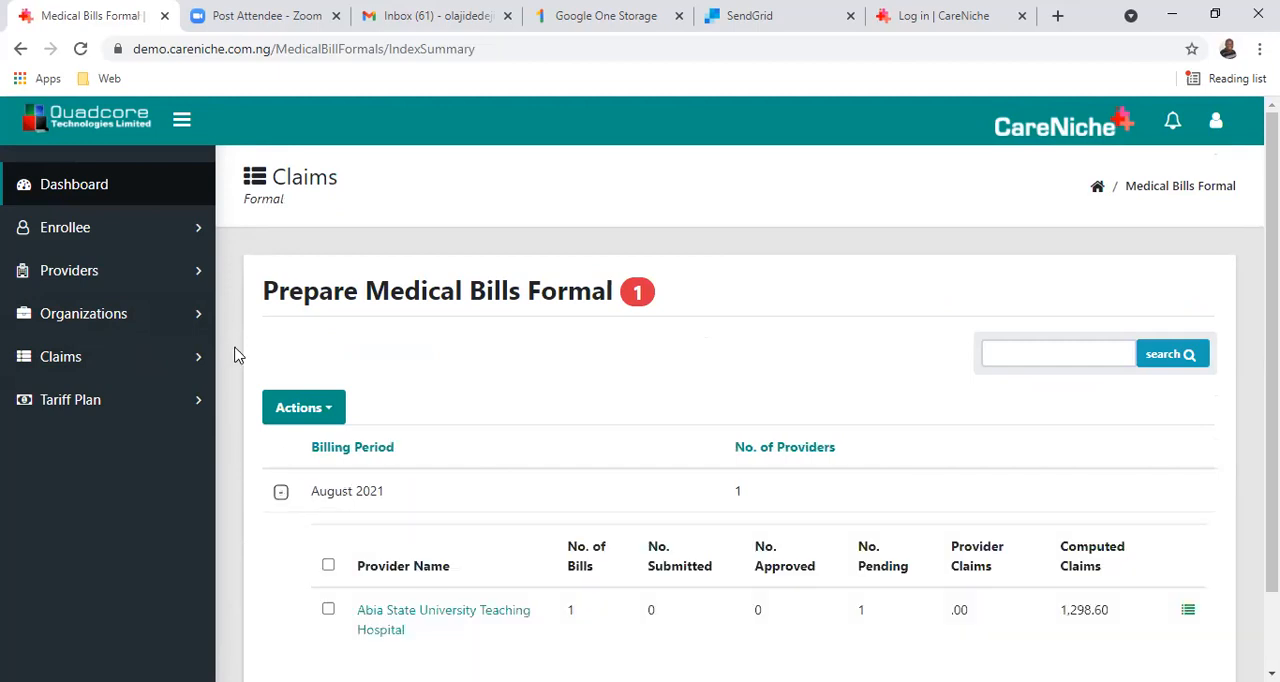
left_click(394, 618)
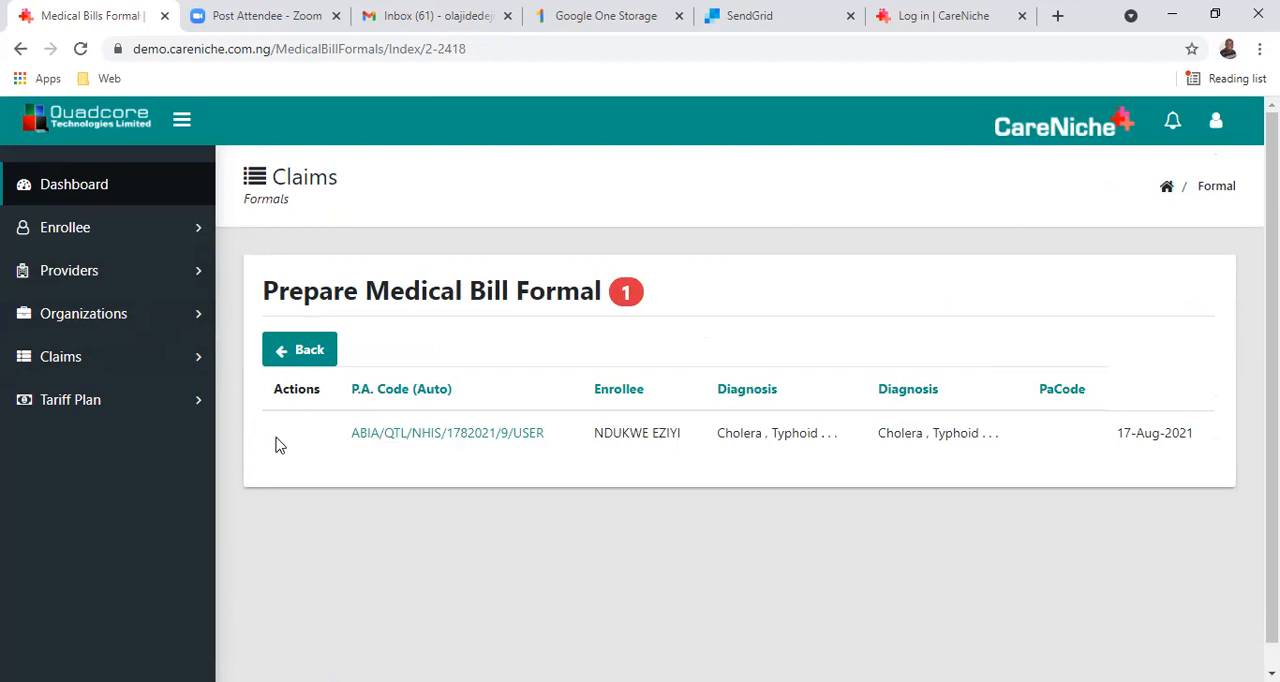
Reopen the formal Medical Bills page under Claims and show the provider totals for August 2021.
left_click(94, 368)
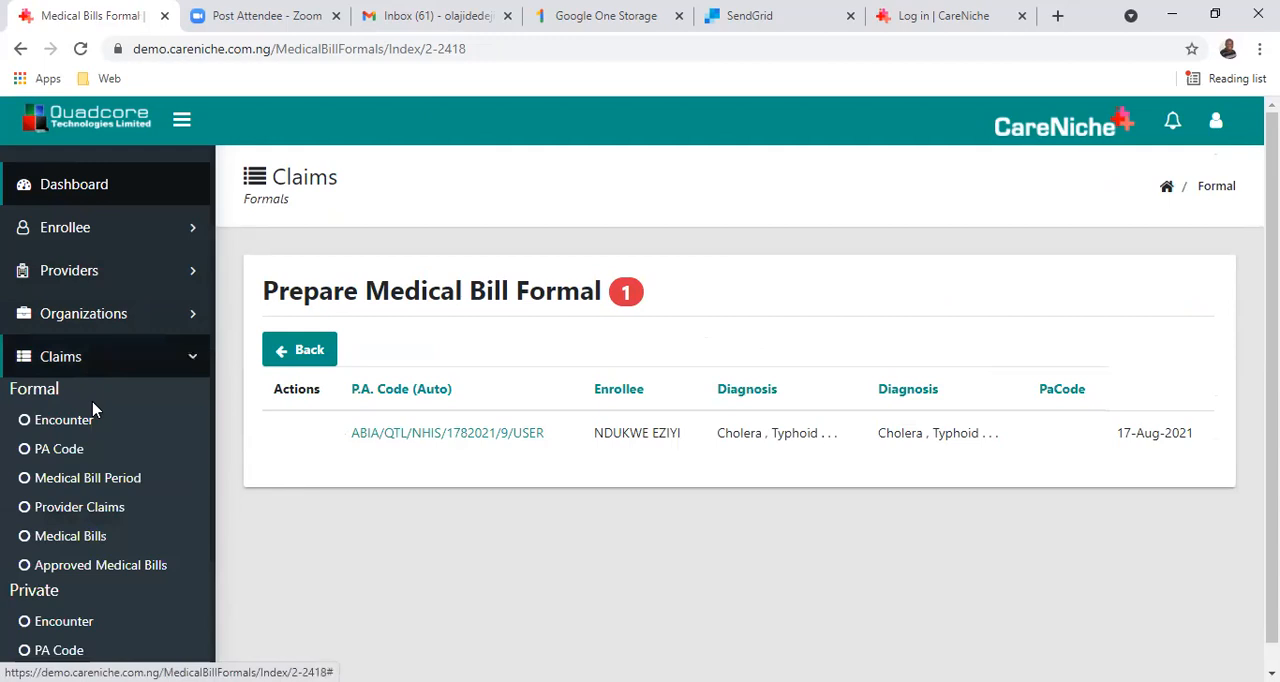
left_click(85, 533)
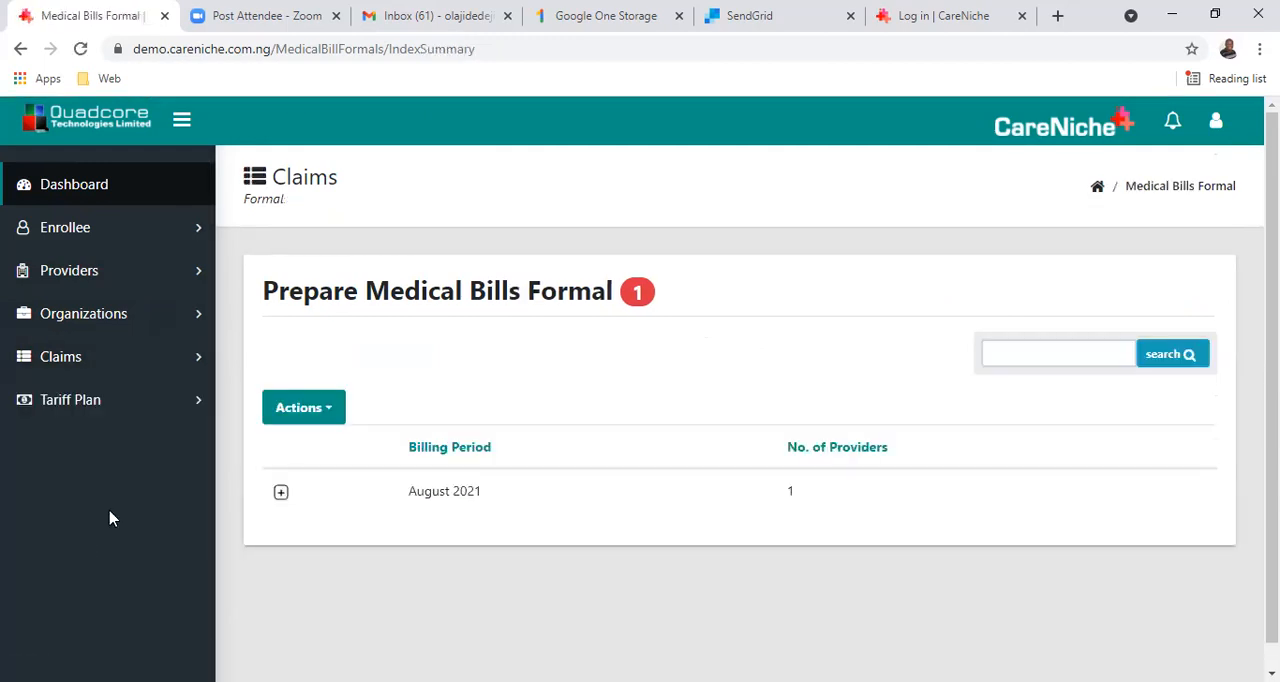
left_click(282, 493)
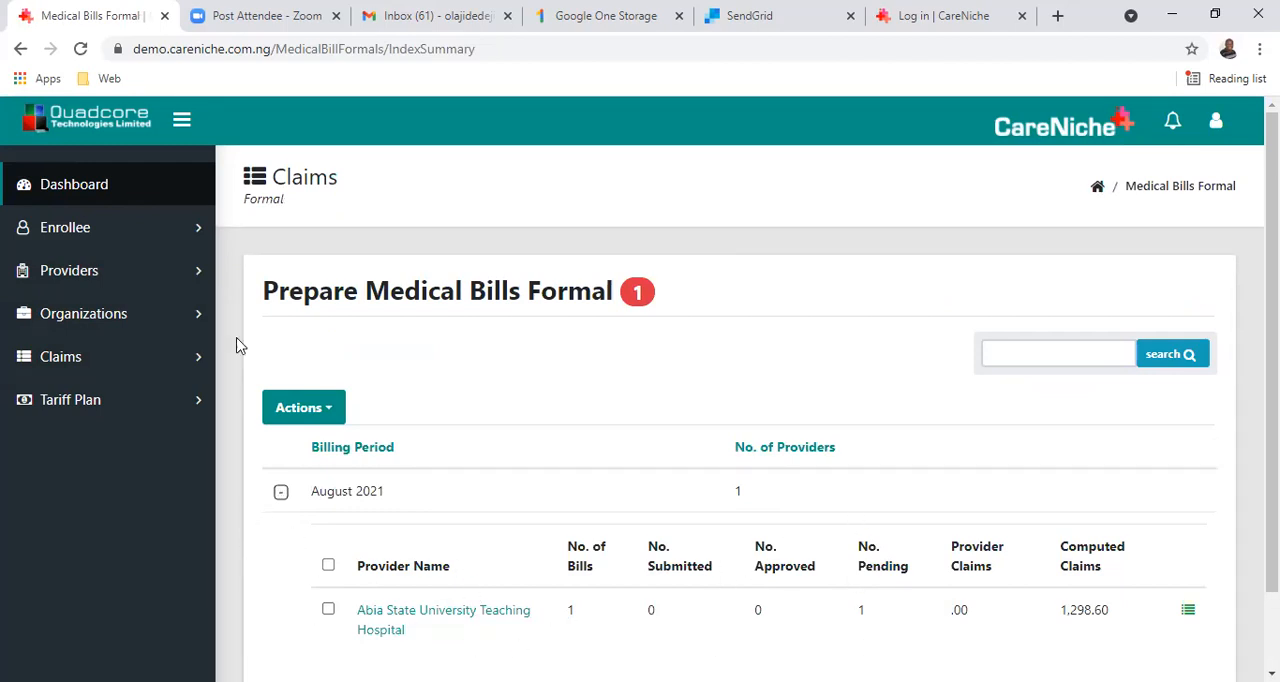
Return to the dashboard overview of enrollees, providers, P.A. codes and medical bills.
left_click(106, 192)
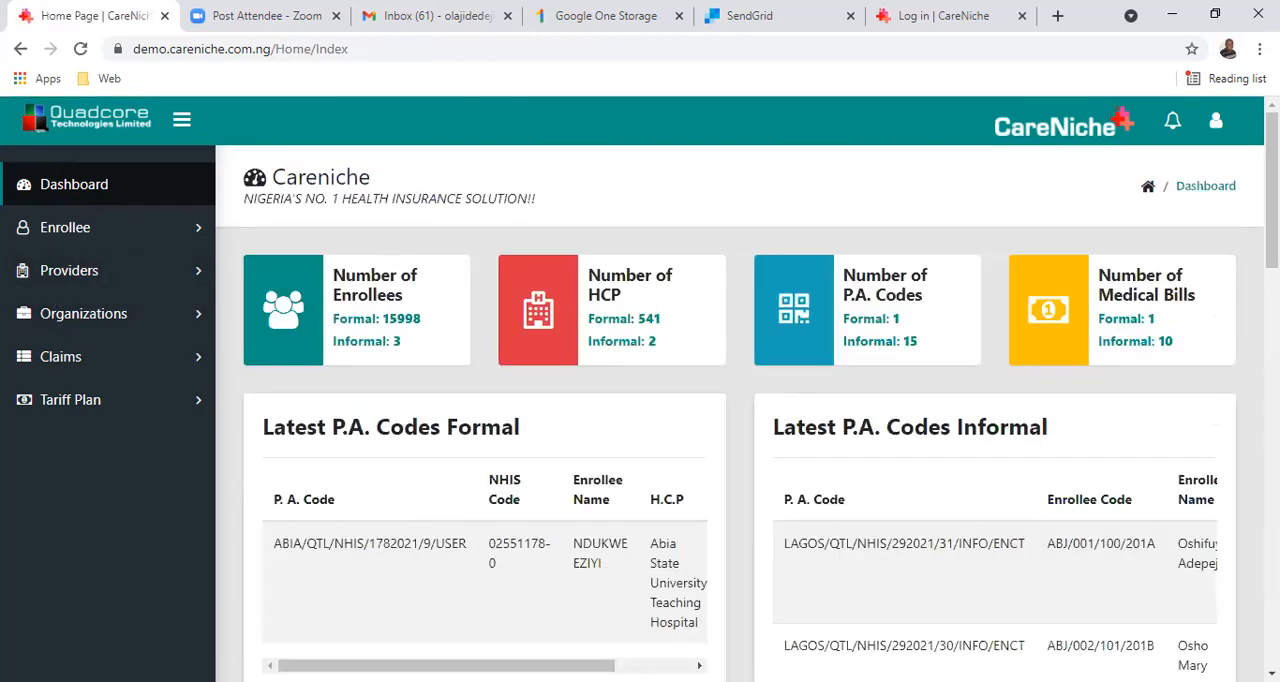
left_click(737, 50)
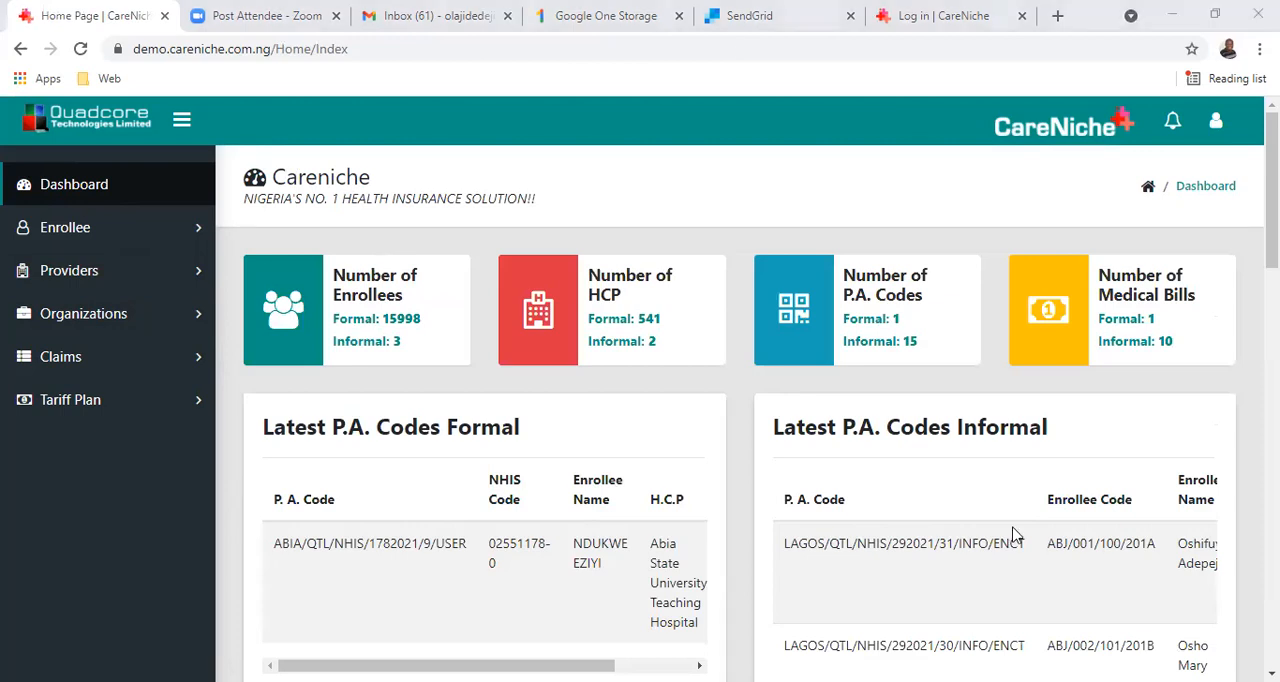